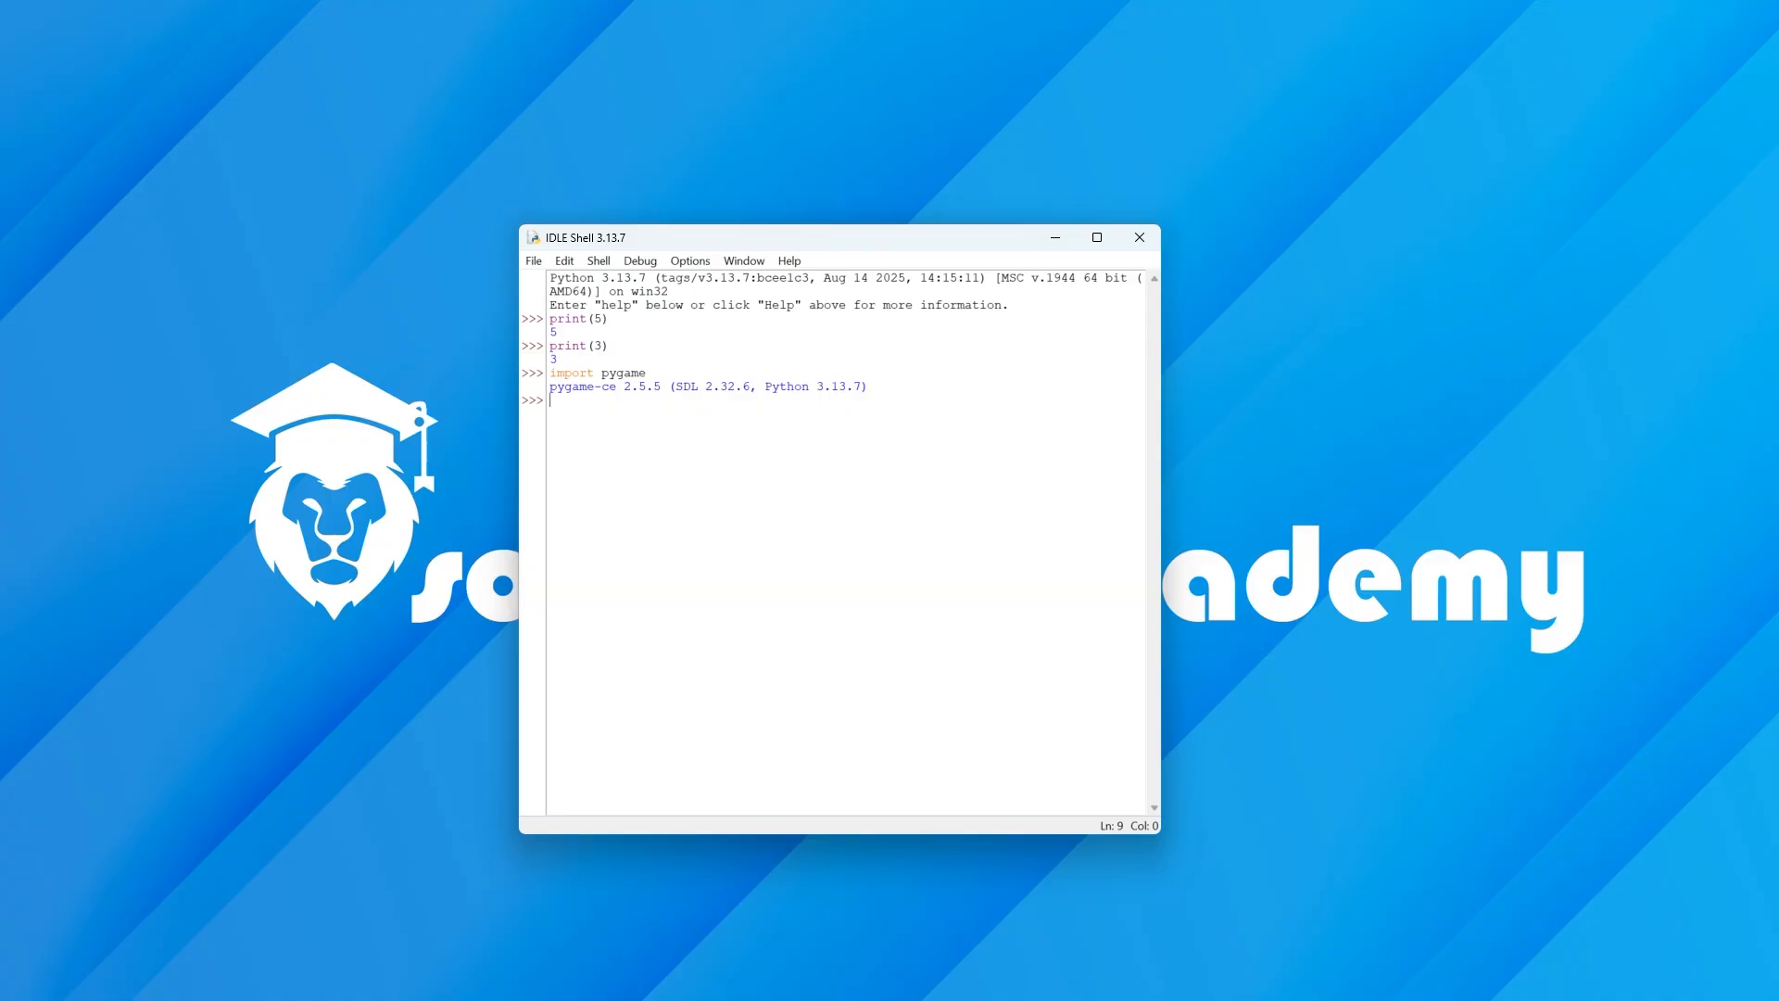
- Create a new blank script file and place its window beside the shell window
left_click(534, 262)
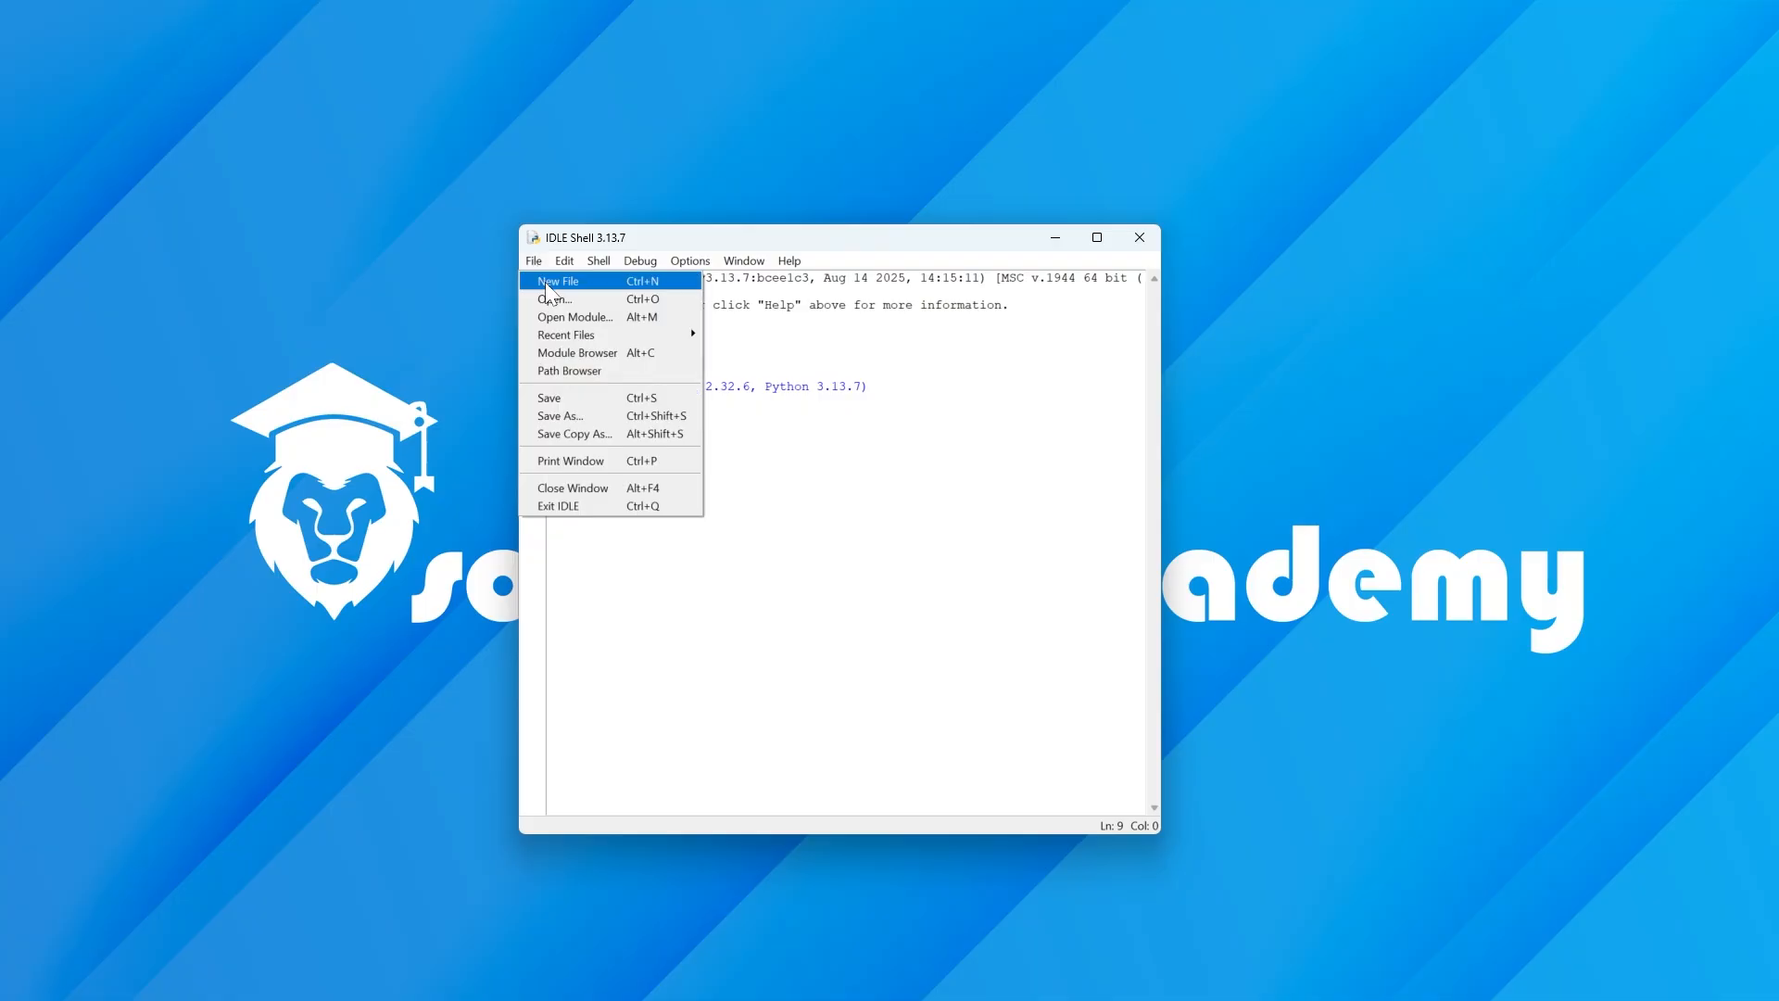
left_click(560, 282)
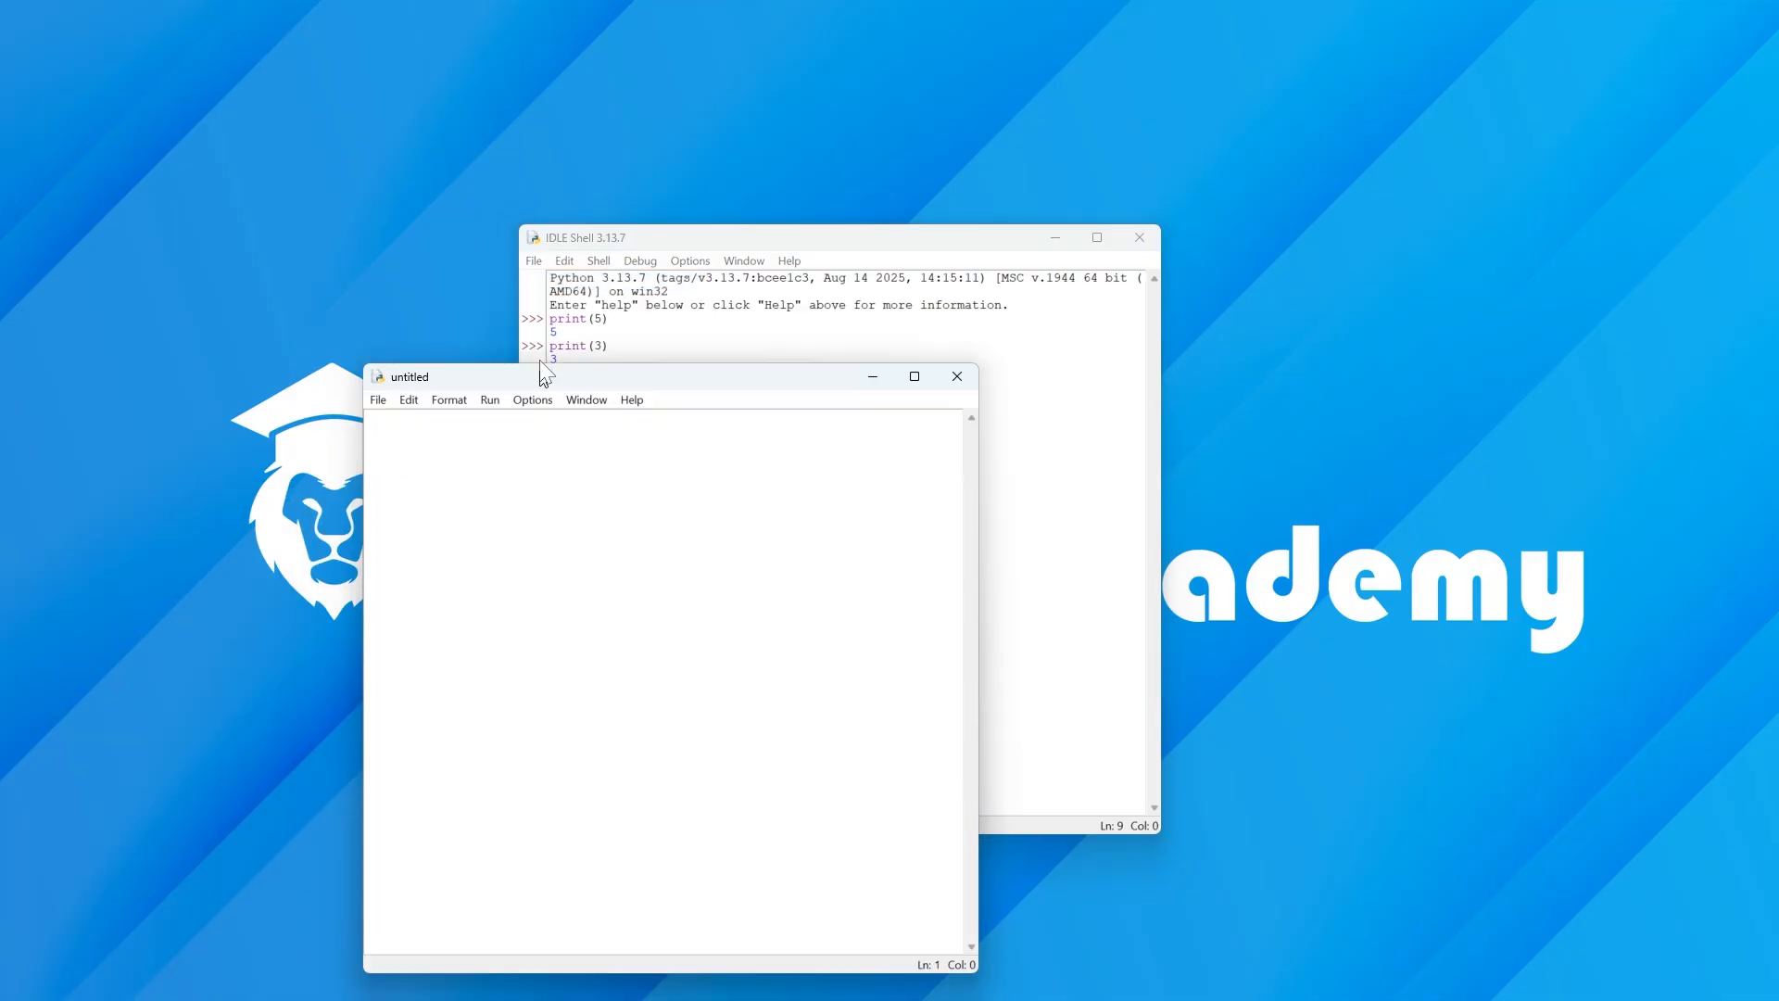
left_click_drag(544, 370, 469, 287)
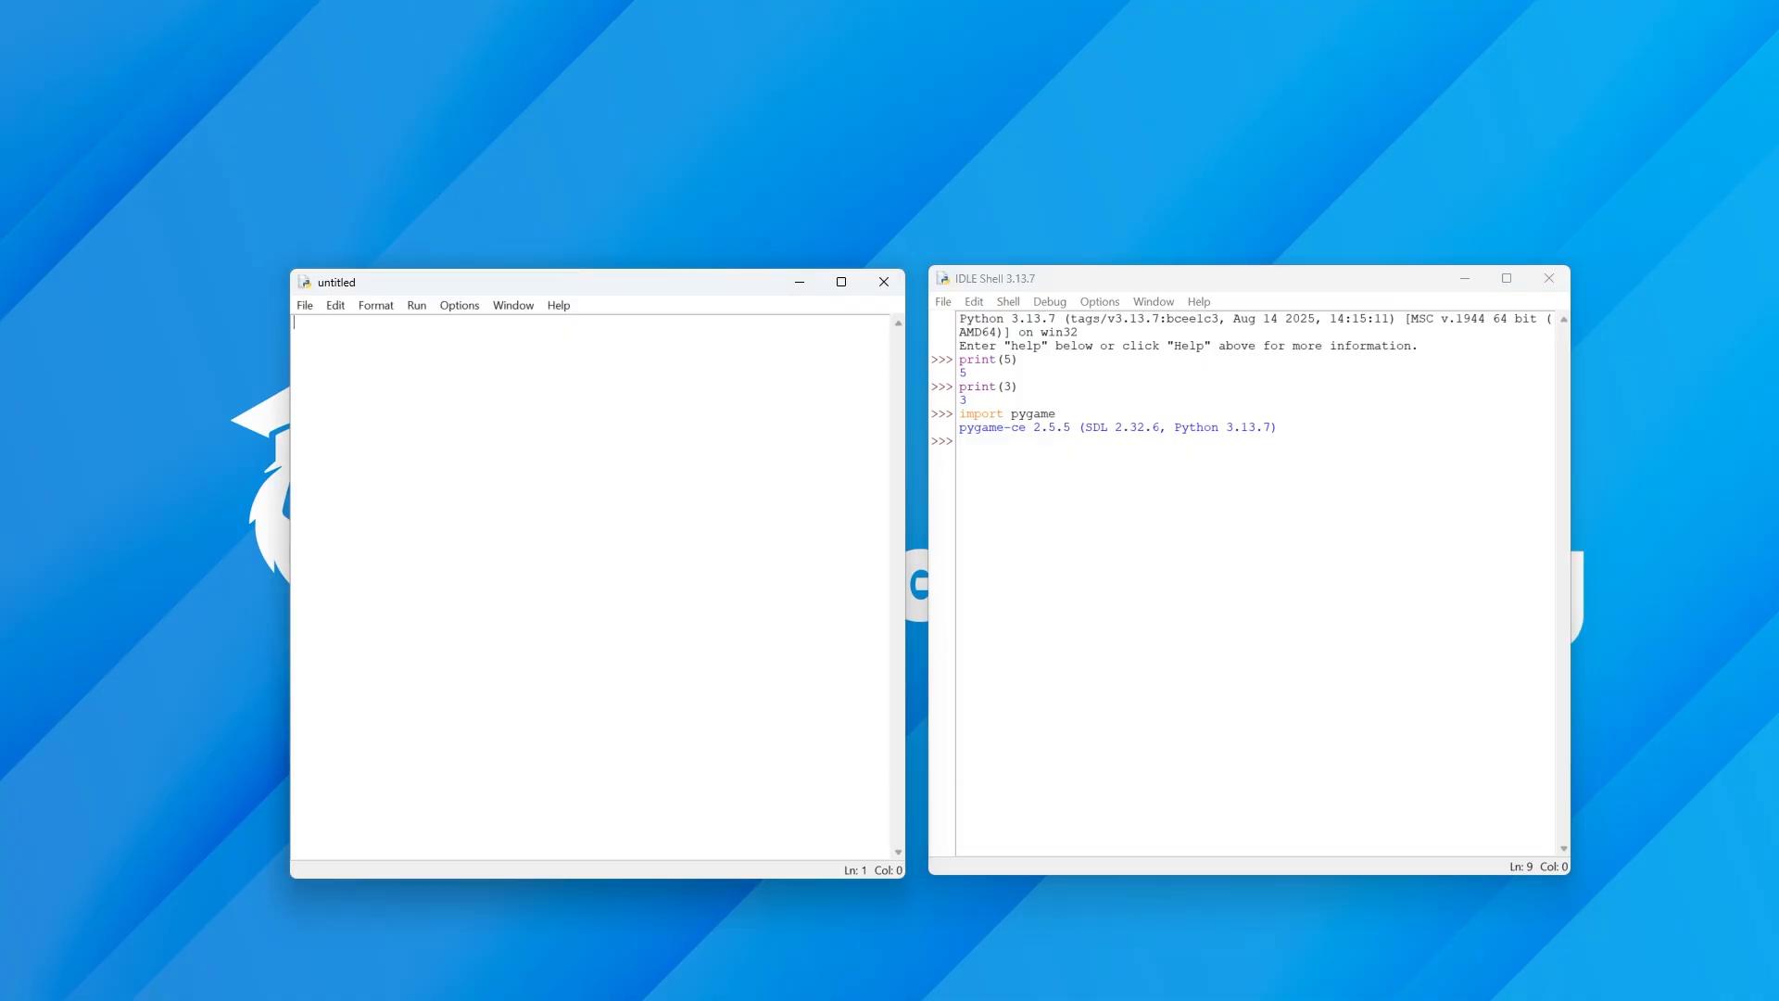
- Write print(5) and print(3) on two separate lines in the untitled script
left_click(959, 441)
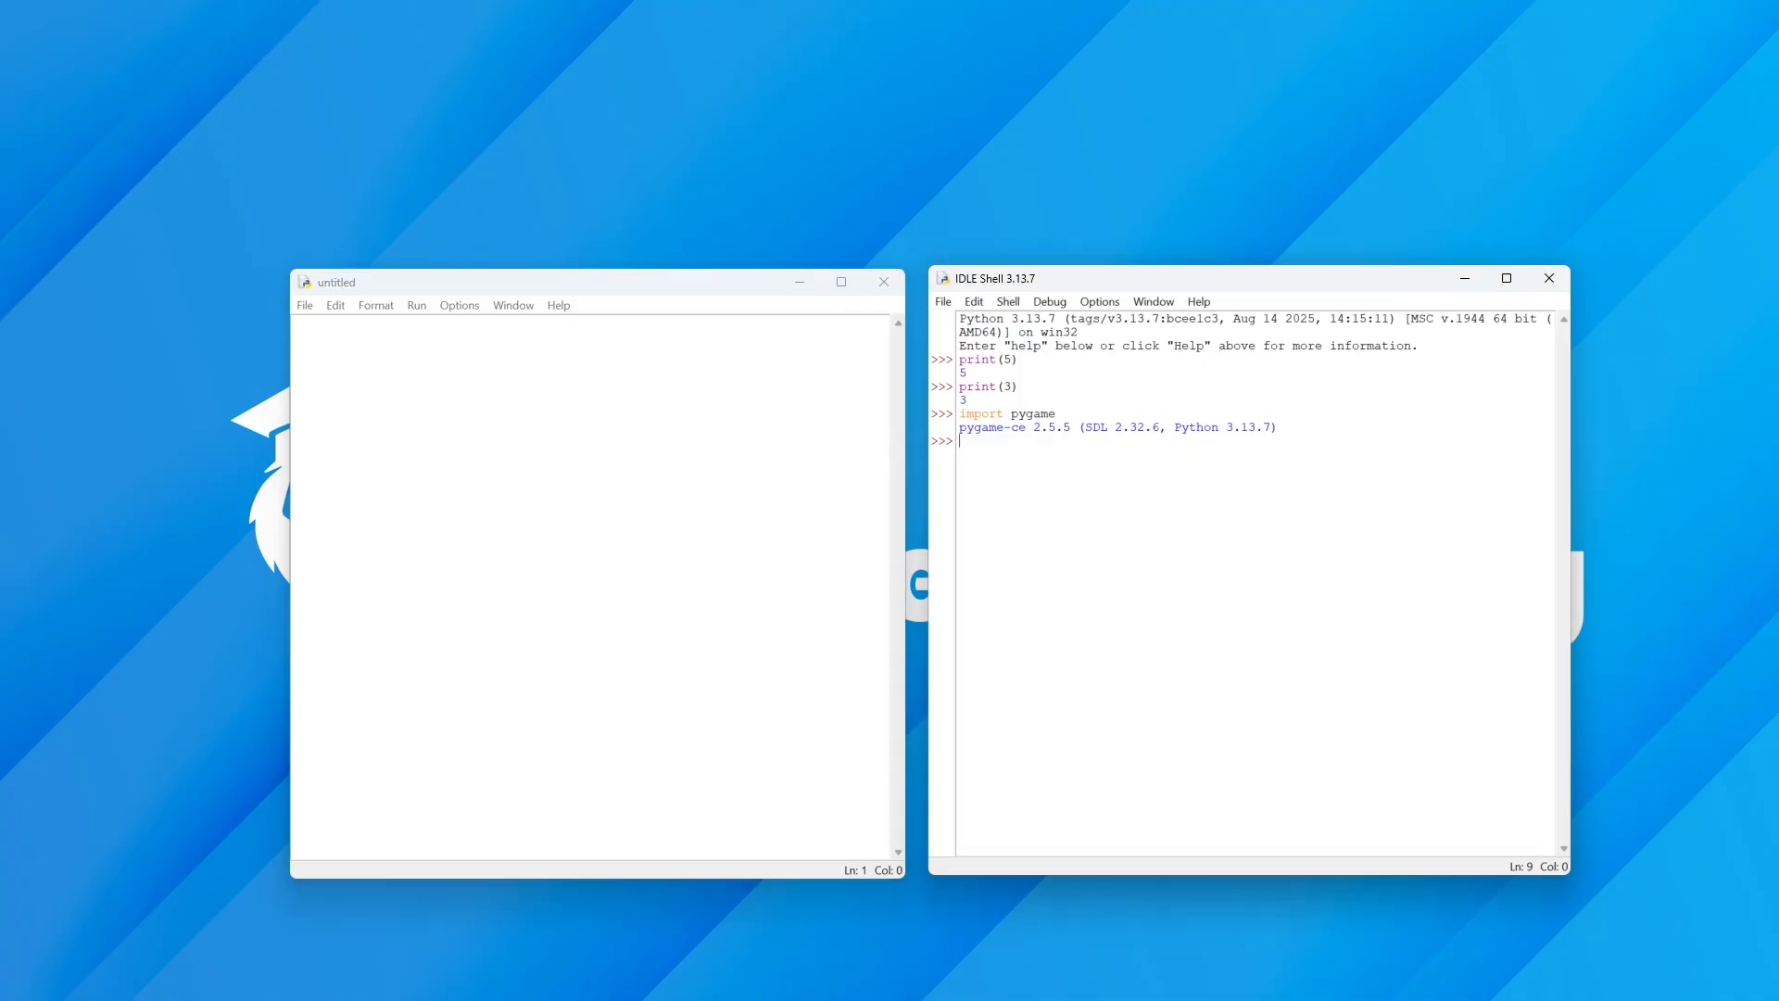
left_click_drag(960, 441, 959, 318)
left_click(960, 319)
left_click(294, 323)
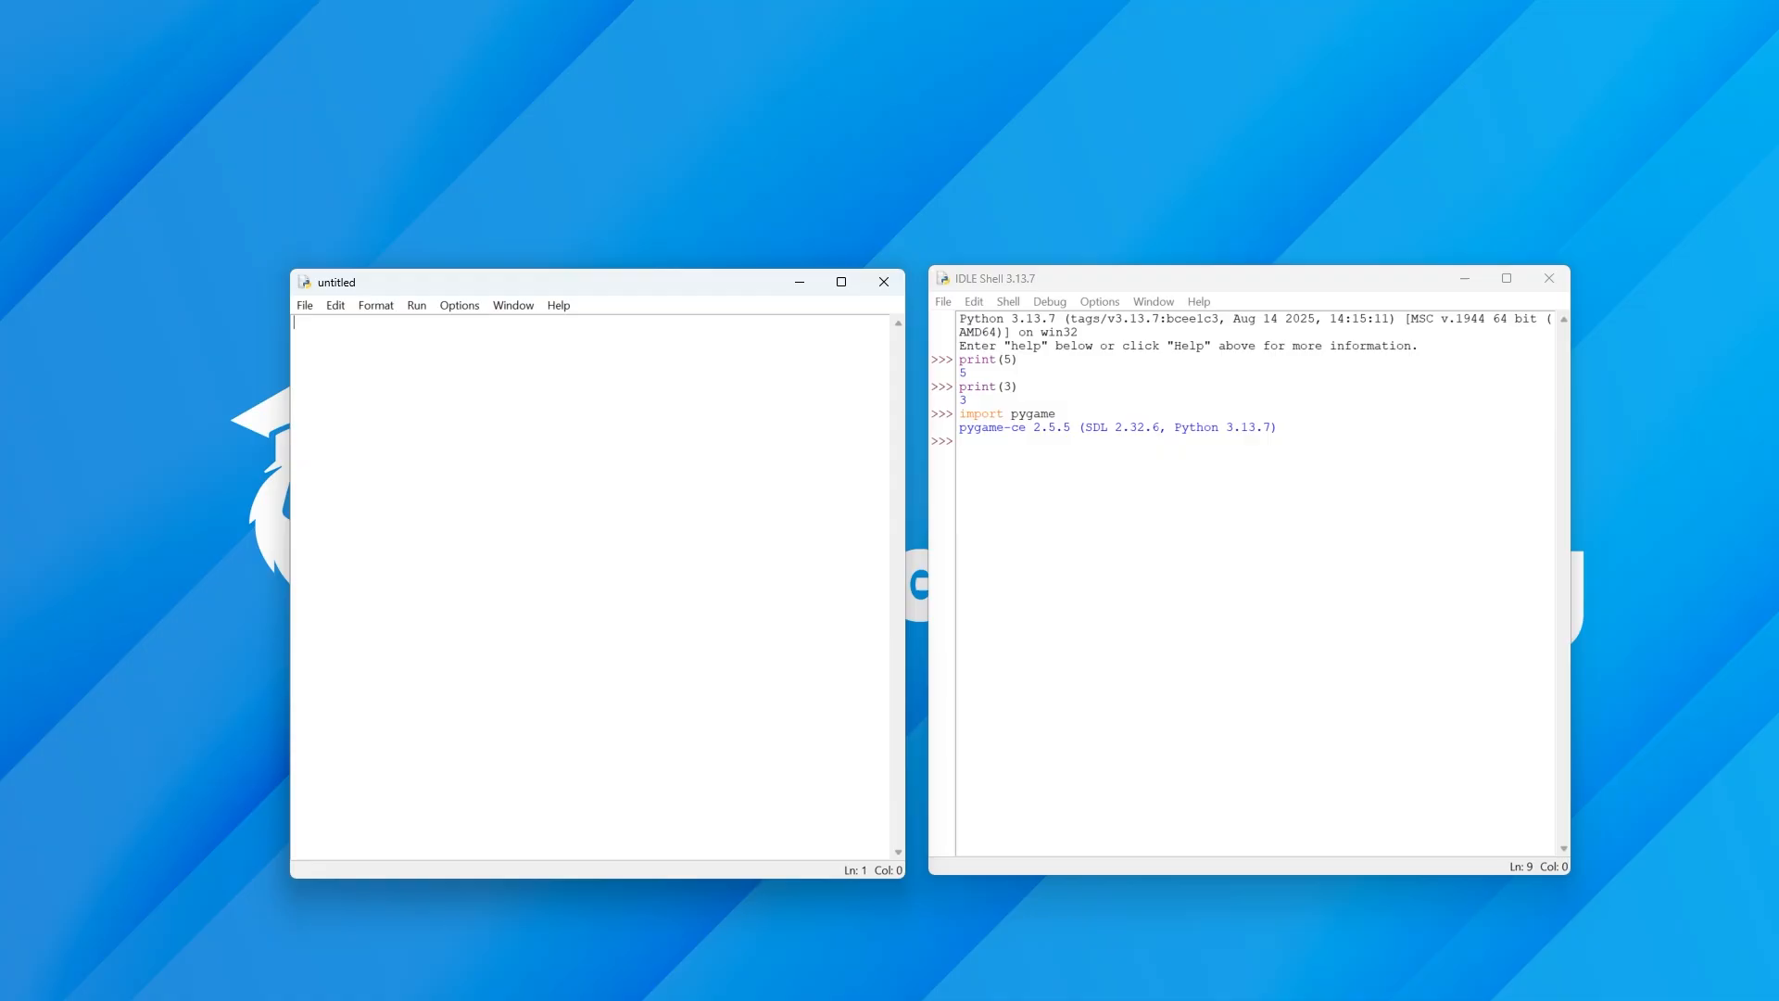
type("print(5) print(3)")
- Compare the two print statements in the script with the commands entered one at a time in the shell
mouse_move(1018, 360)
left_mouse_down()
mouse_move(961, 361)
mouse_move(1019, 386)
left_mouse_up()
left_click(1019, 386)
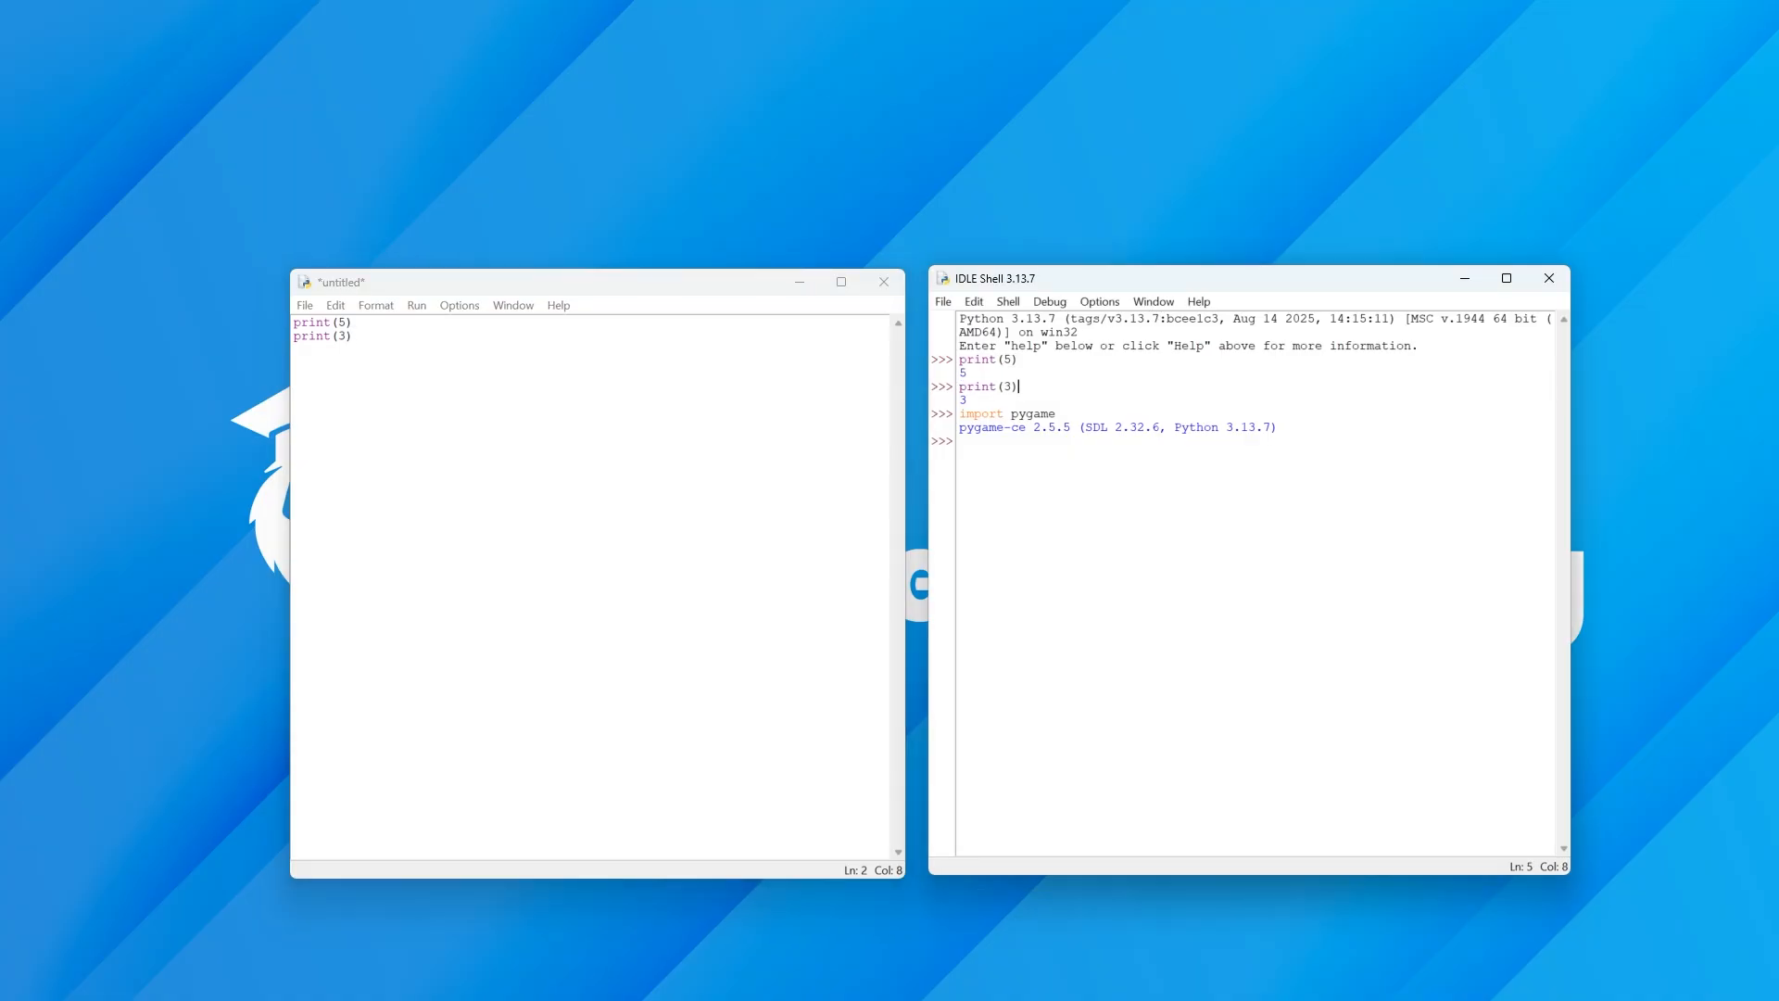
left_click(354, 336)
left_click_drag(354, 336, 293, 322)
left_click(354, 337)
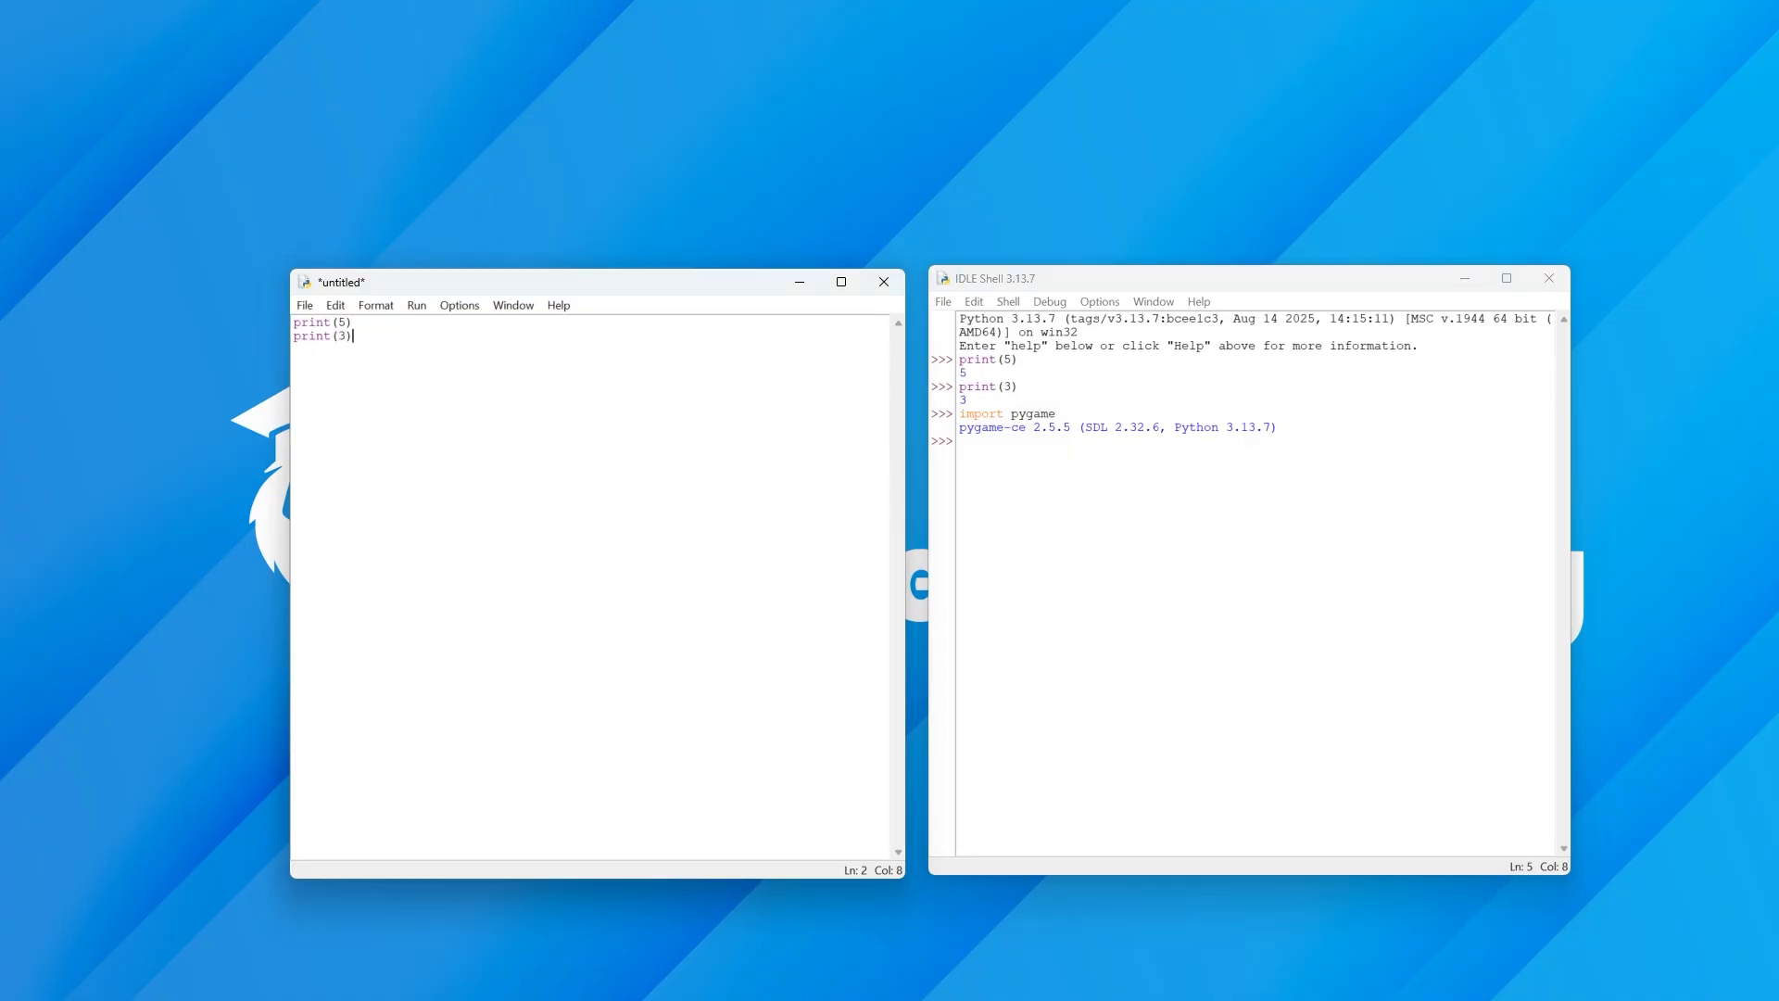
left_click(963, 441)
left_click_drag(963, 441, 960, 360)
left_click(964, 441)
- Run the untitled script as a module, saving it as test in the Python313 folder when asked
left_click(356, 336)
left_click(418, 310)
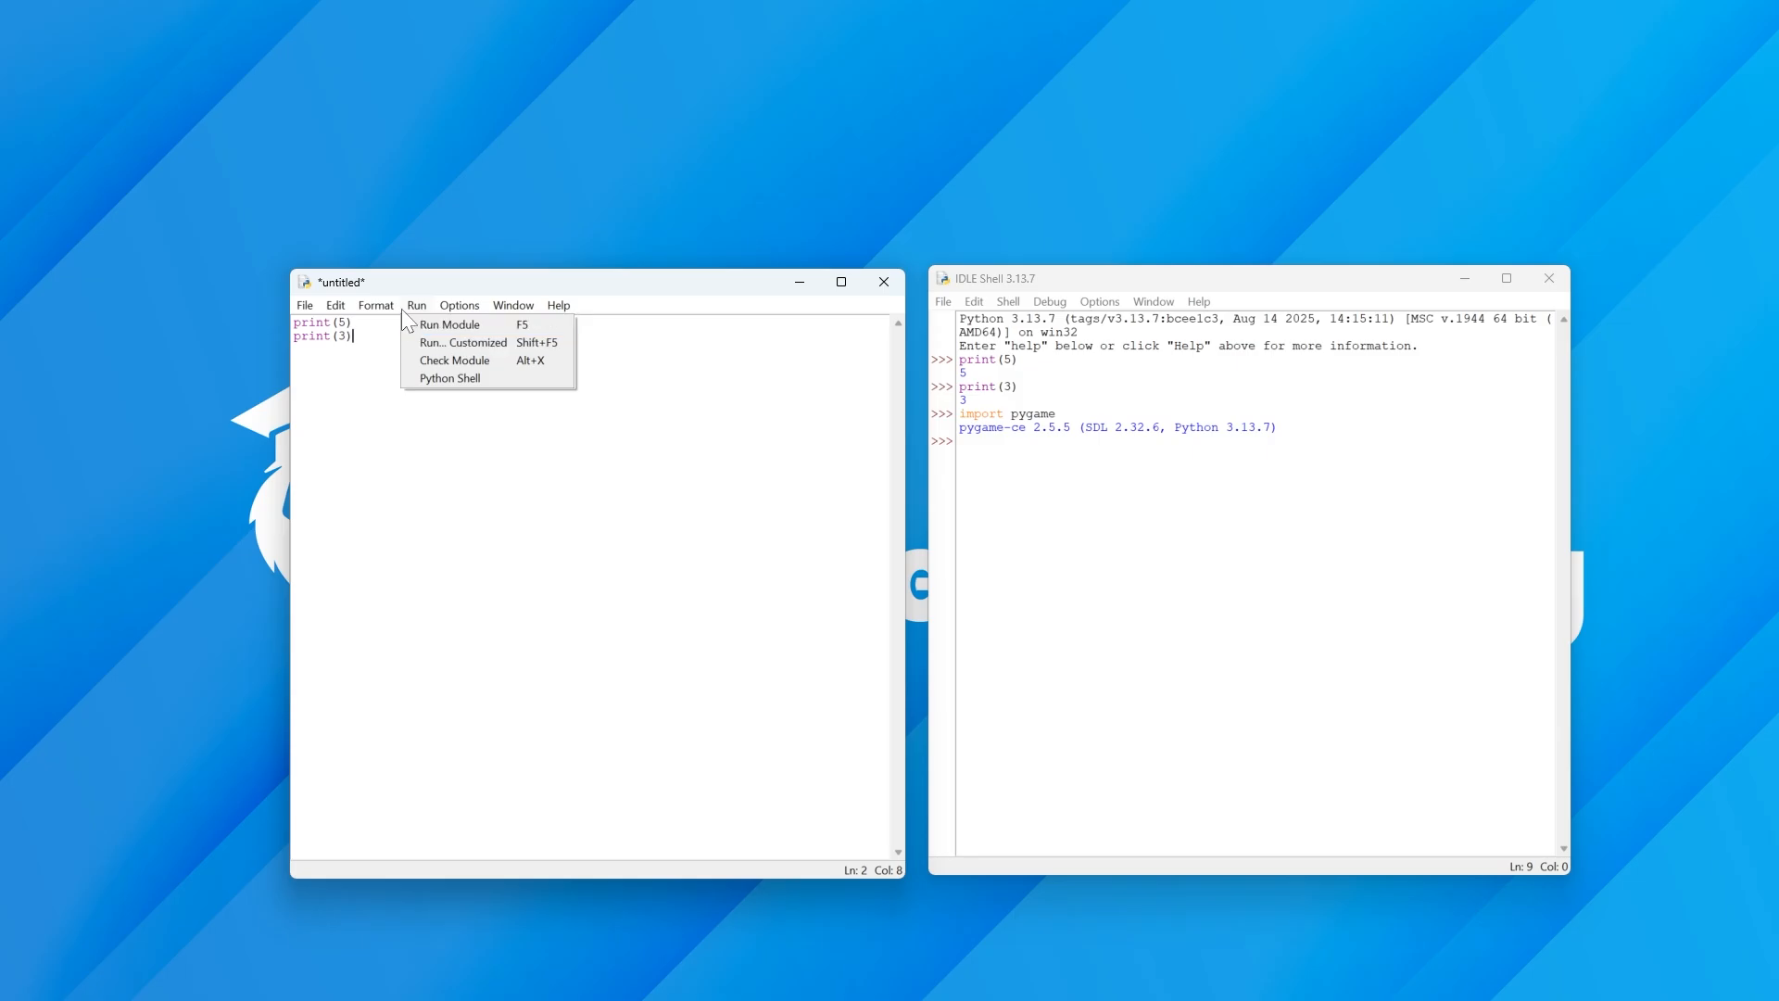
left_click(478, 325)
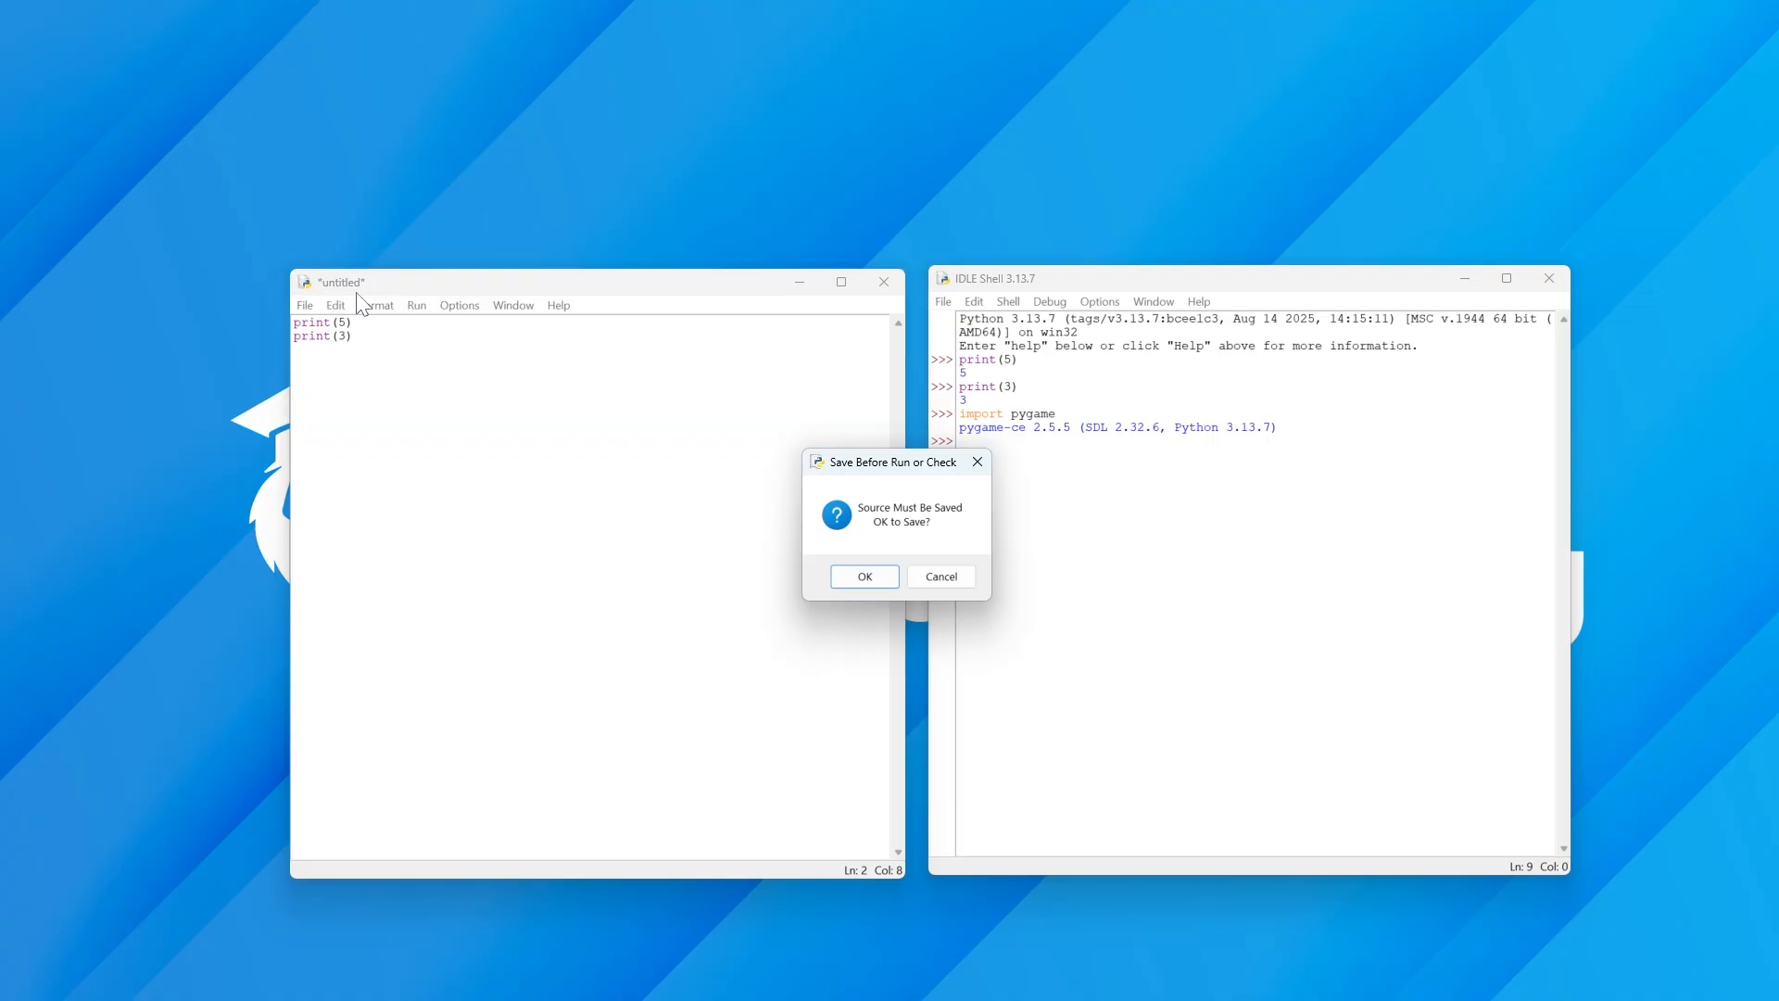
left_click(857, 577)
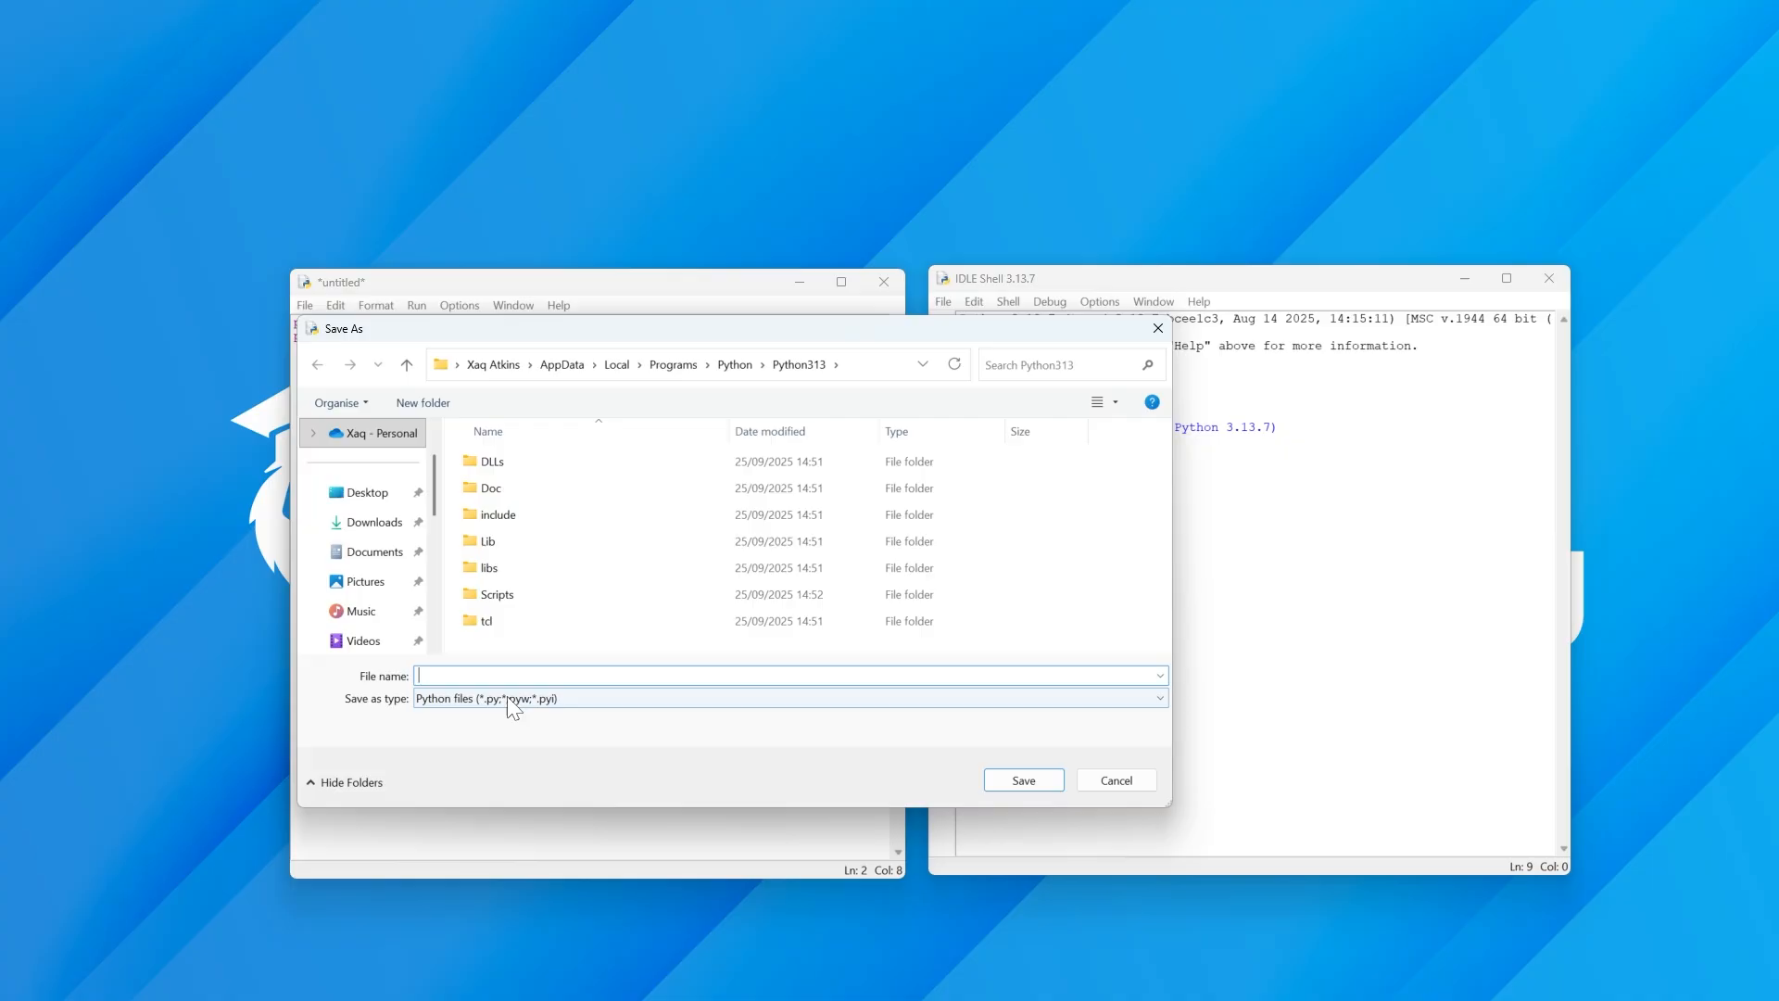
type("test")
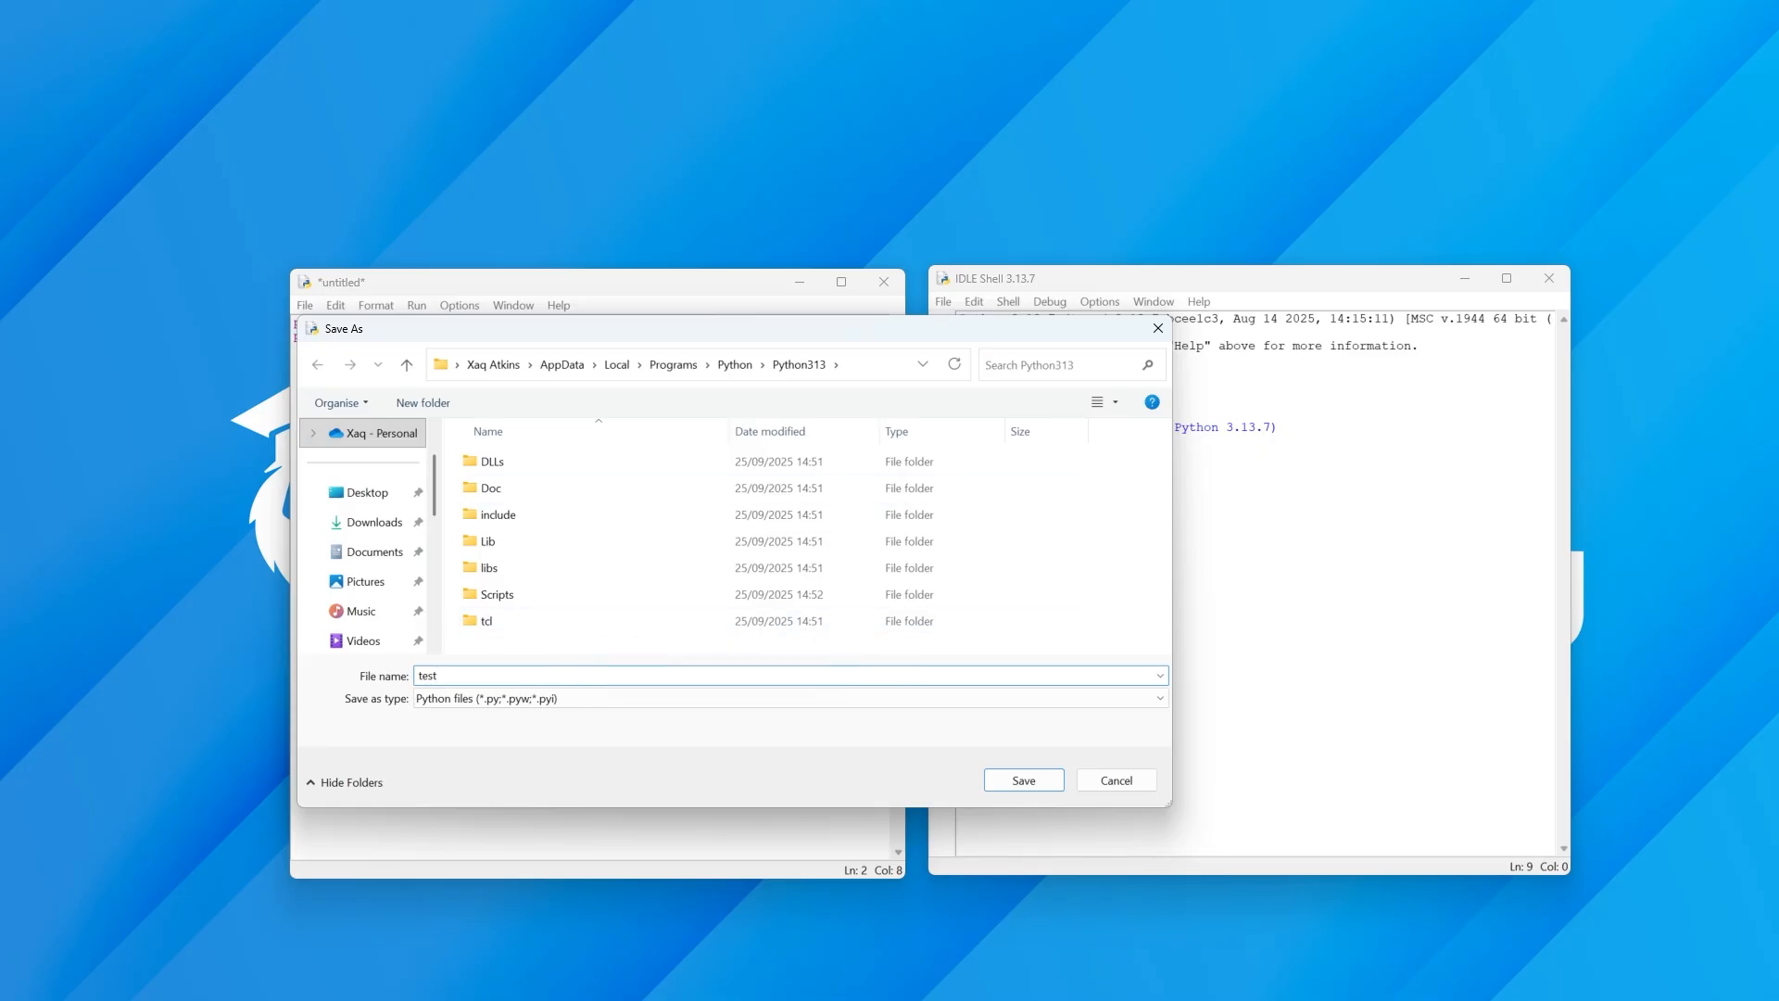
double_click(435, 675)
left_click(1024, 780)
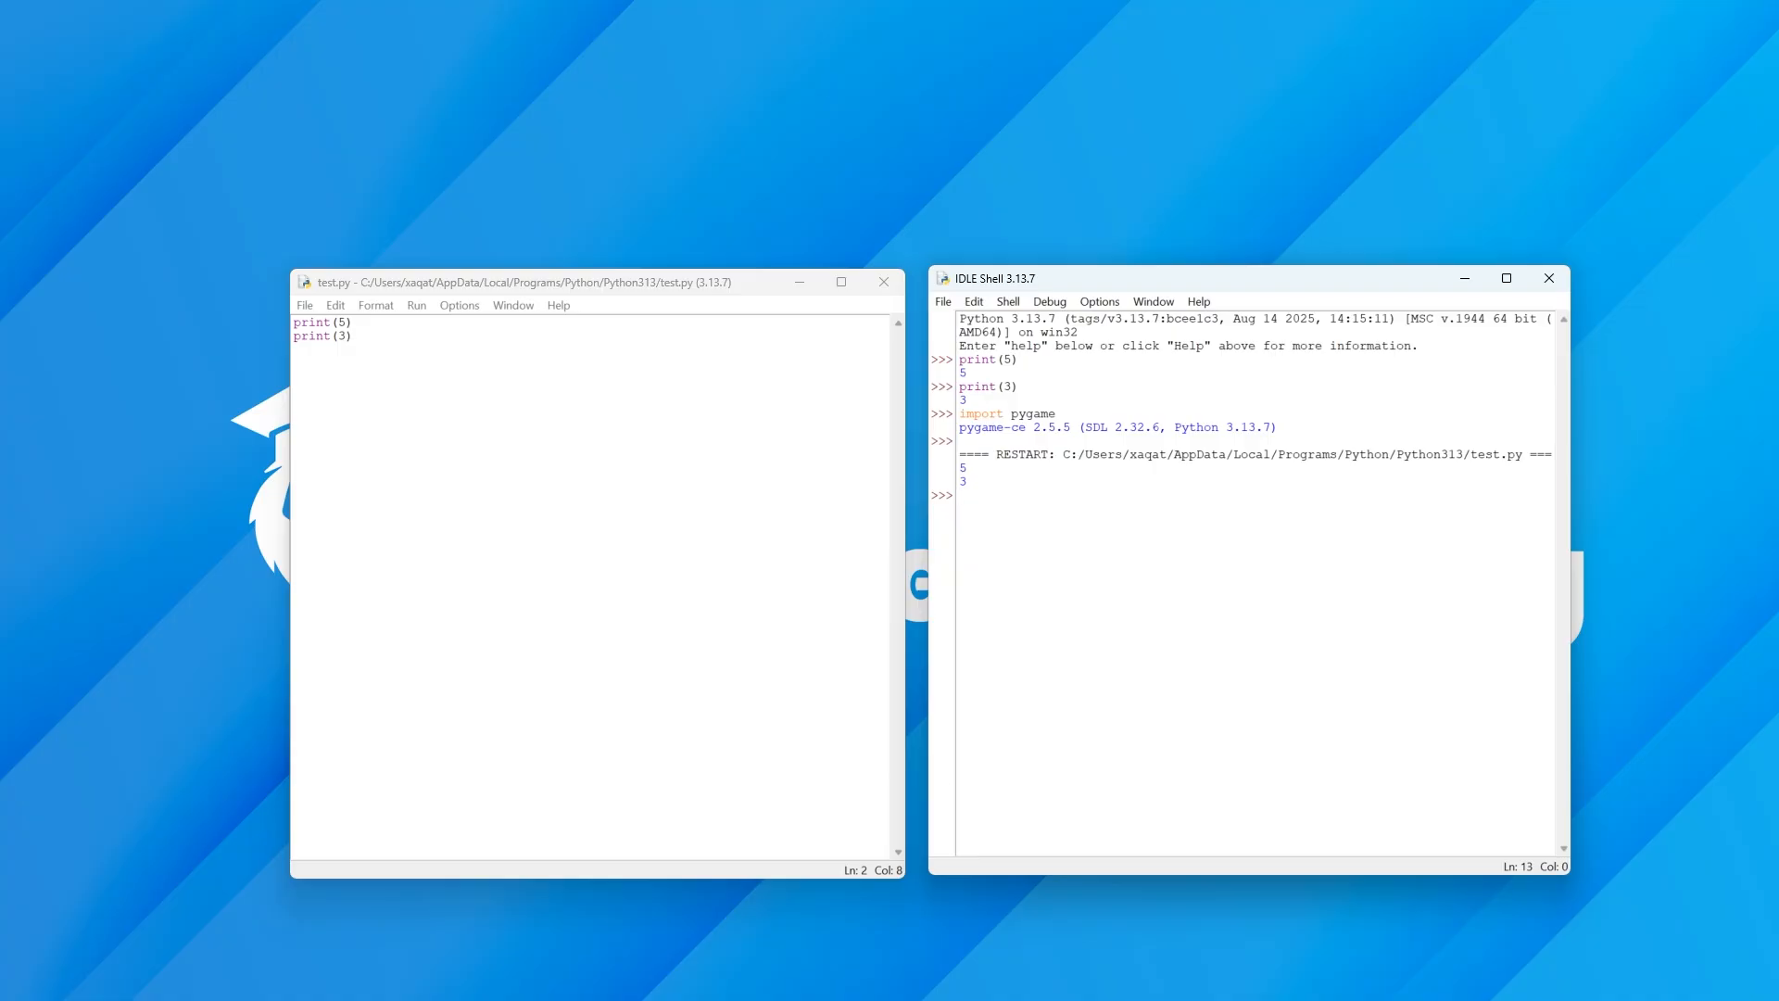
- Match each print statement in test.py with its line of output in the shell
left_click(979, 482)
left_click_drag(354, 322, 293, 323)
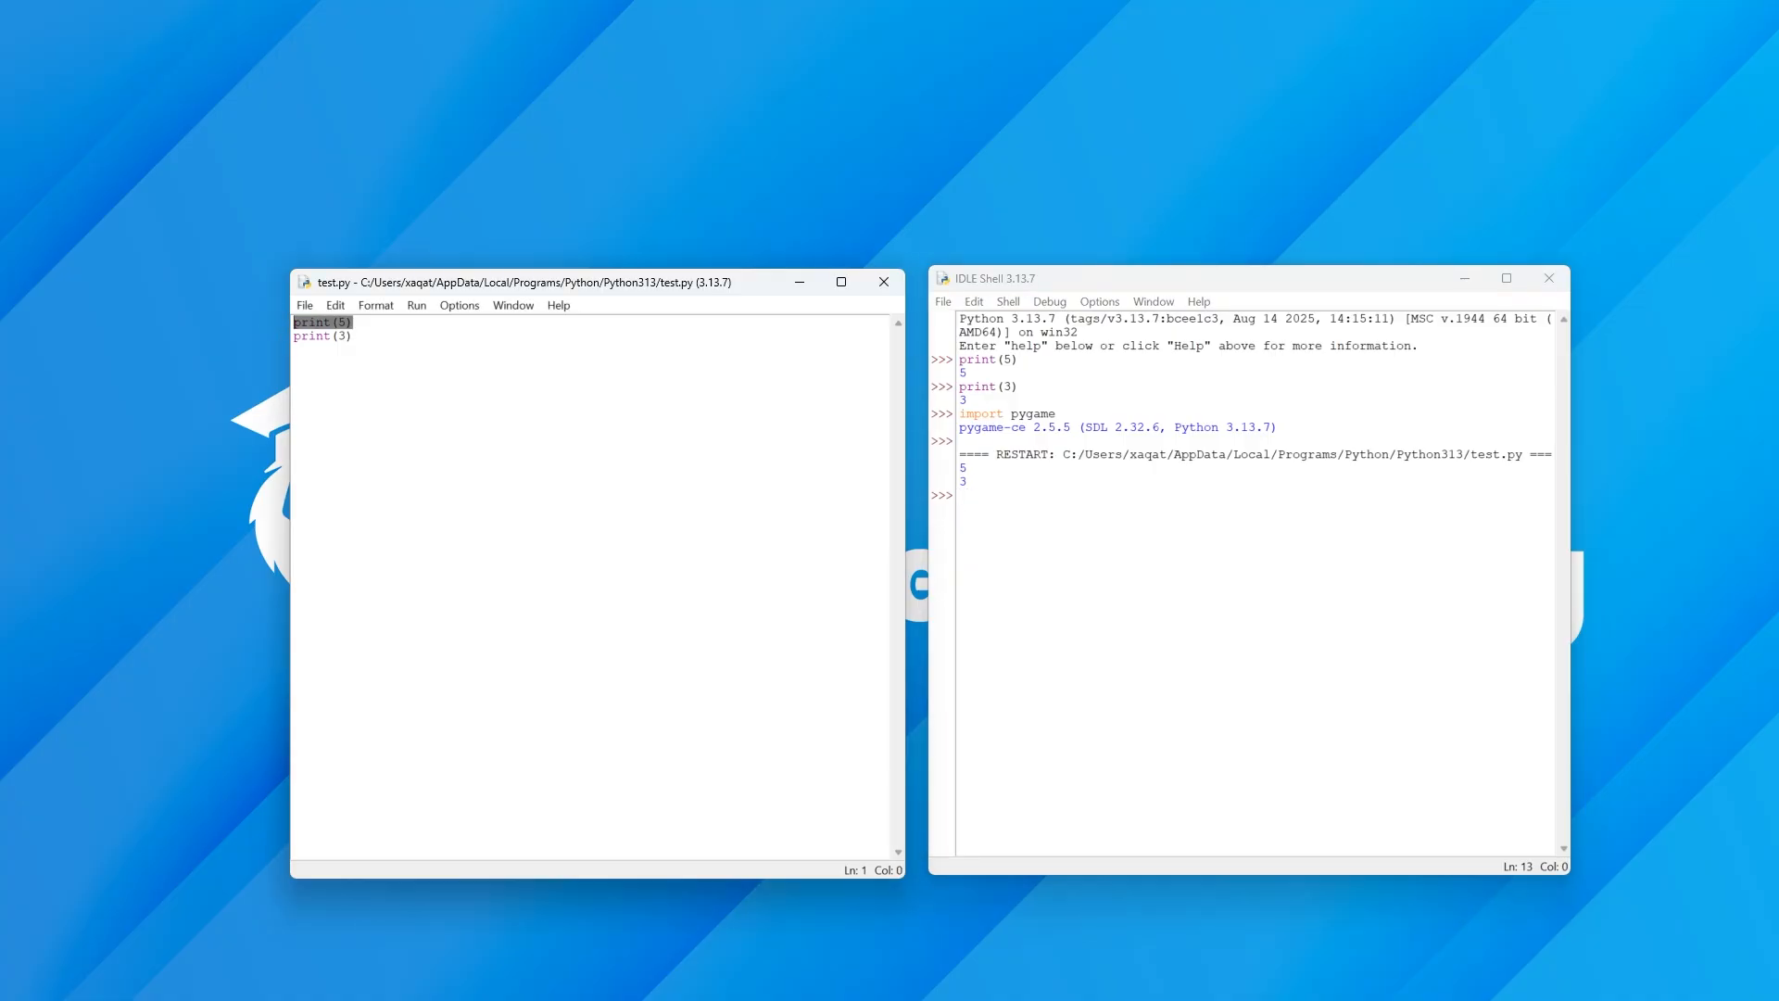
left_click_drag(969, 468, 960, 468)
left_click_drag(354, 336, 294, 336)
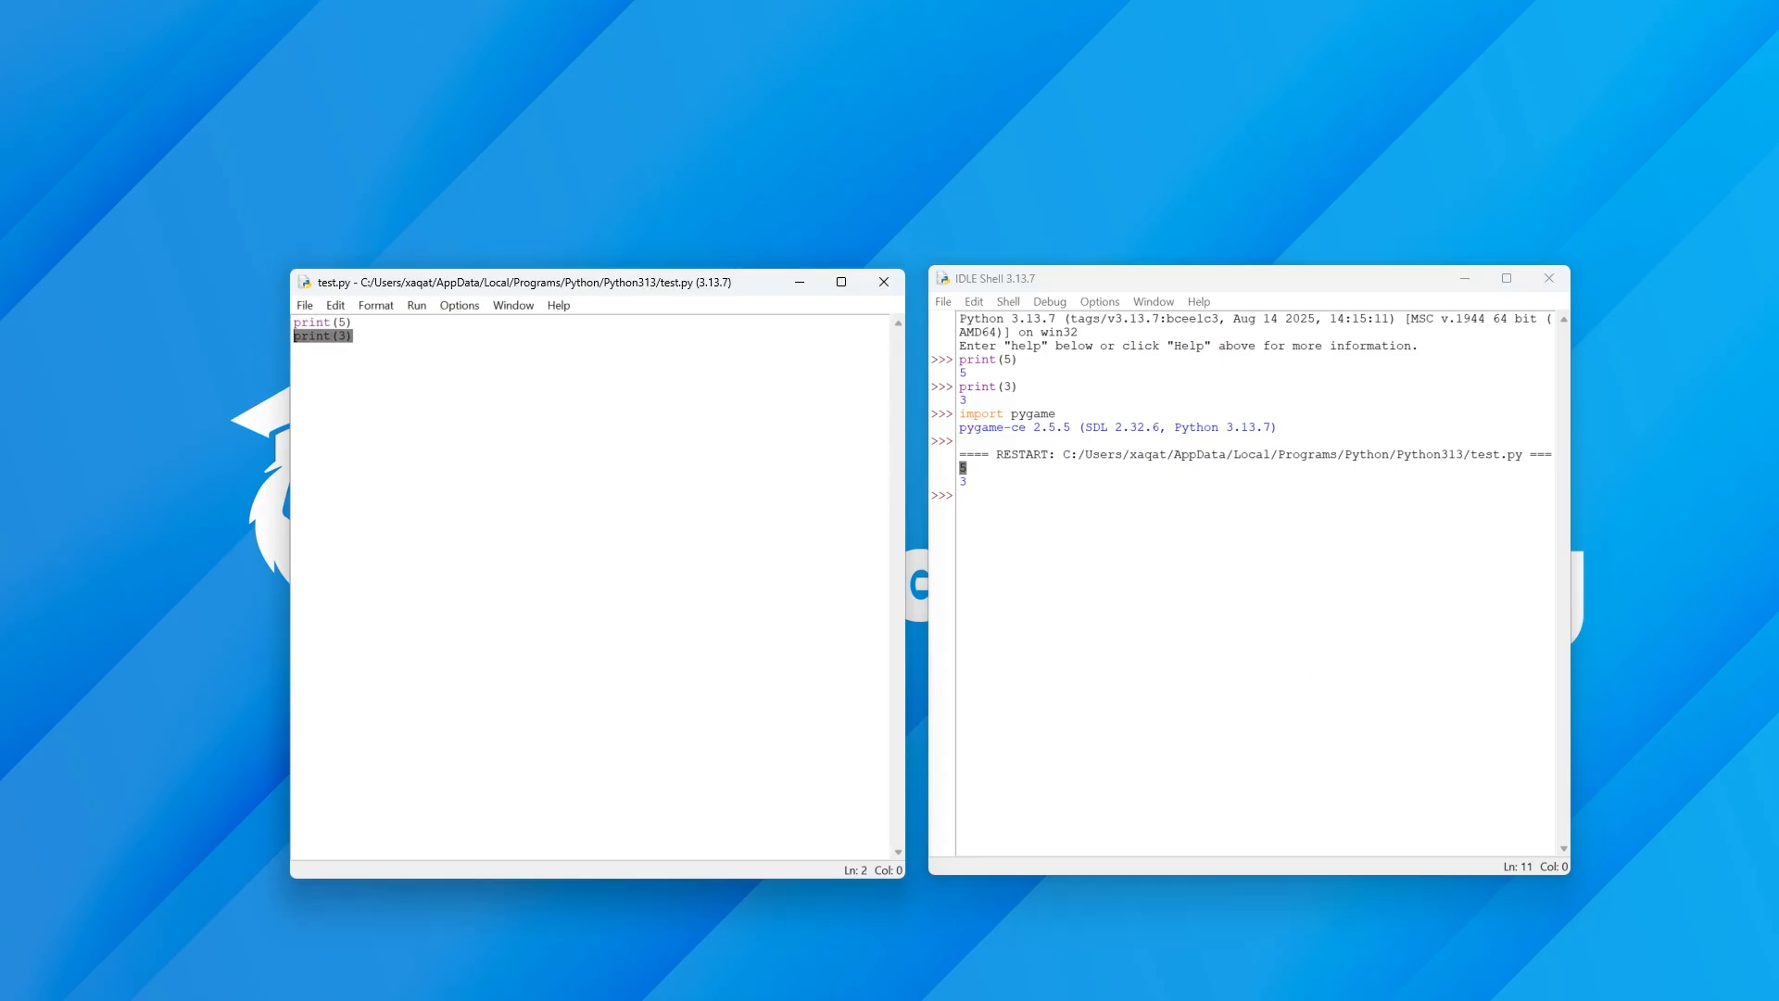
left_click_drag(969, 482, 958, 482)
left_click(984, 497)
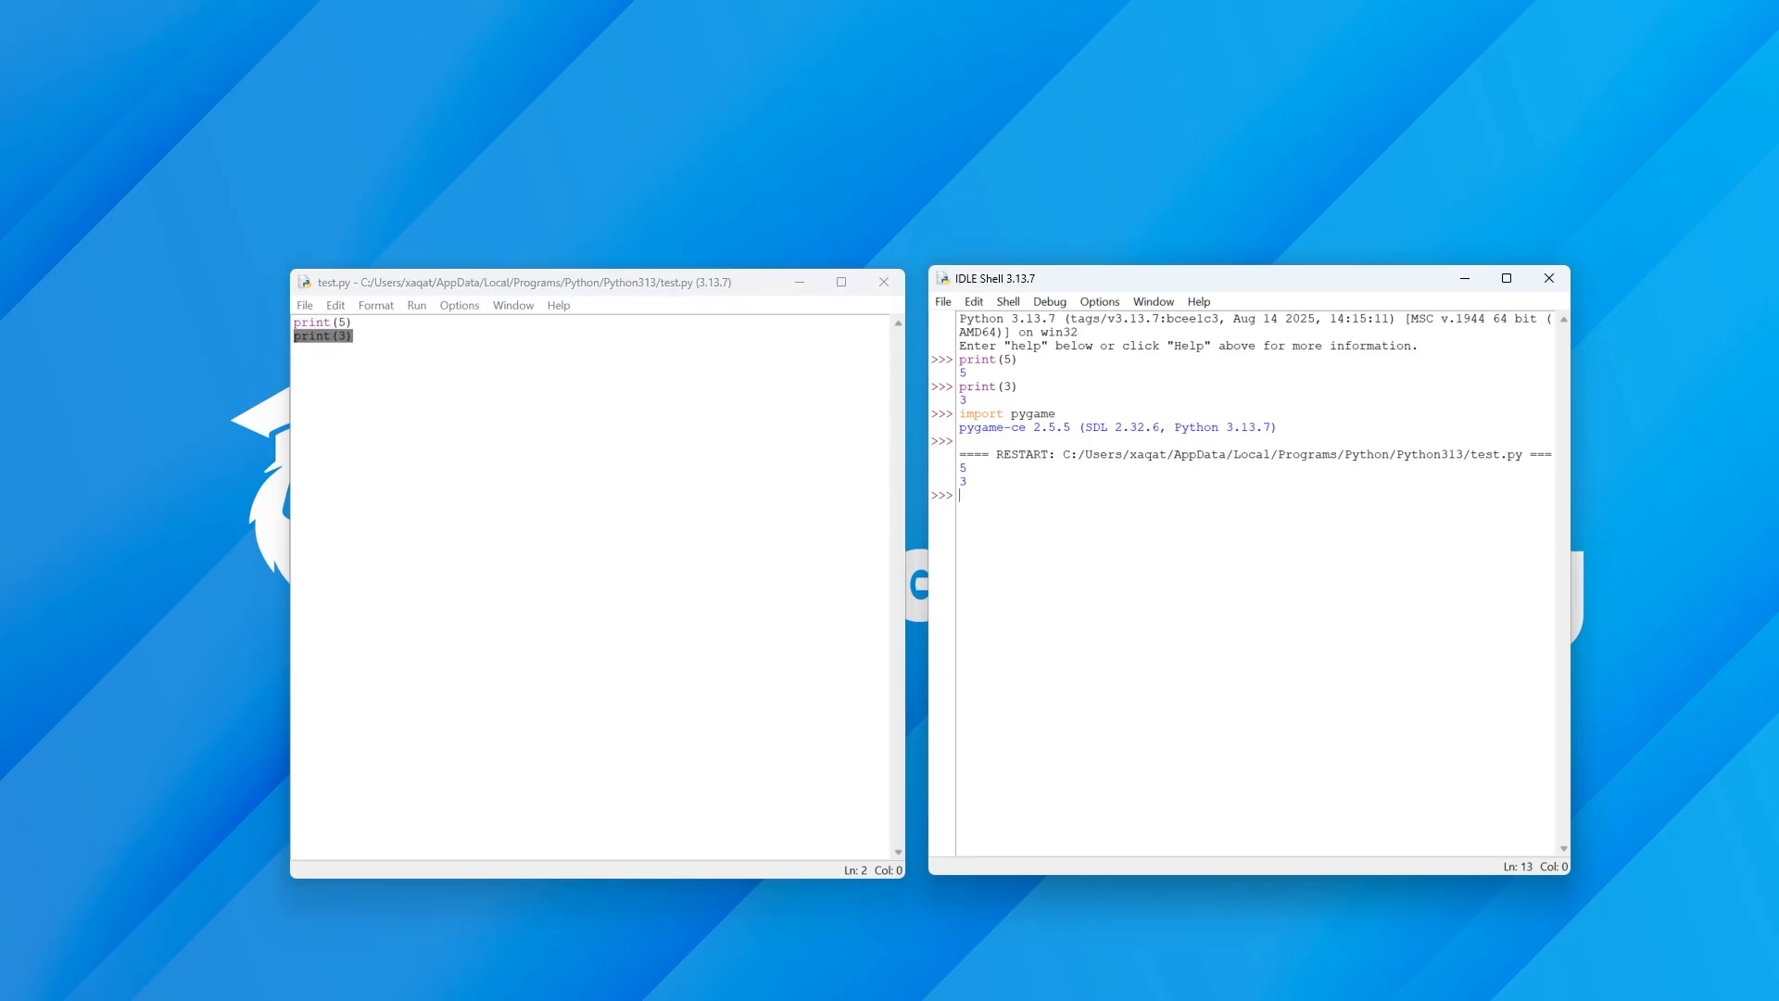
left_click(306, 350)
left_click(968, 482)
left_click(359, 337)
left_click(969, 484)
left_click_drag(966, 493, 934, 322)
left_click(969, 518)
left_click(943, 301)
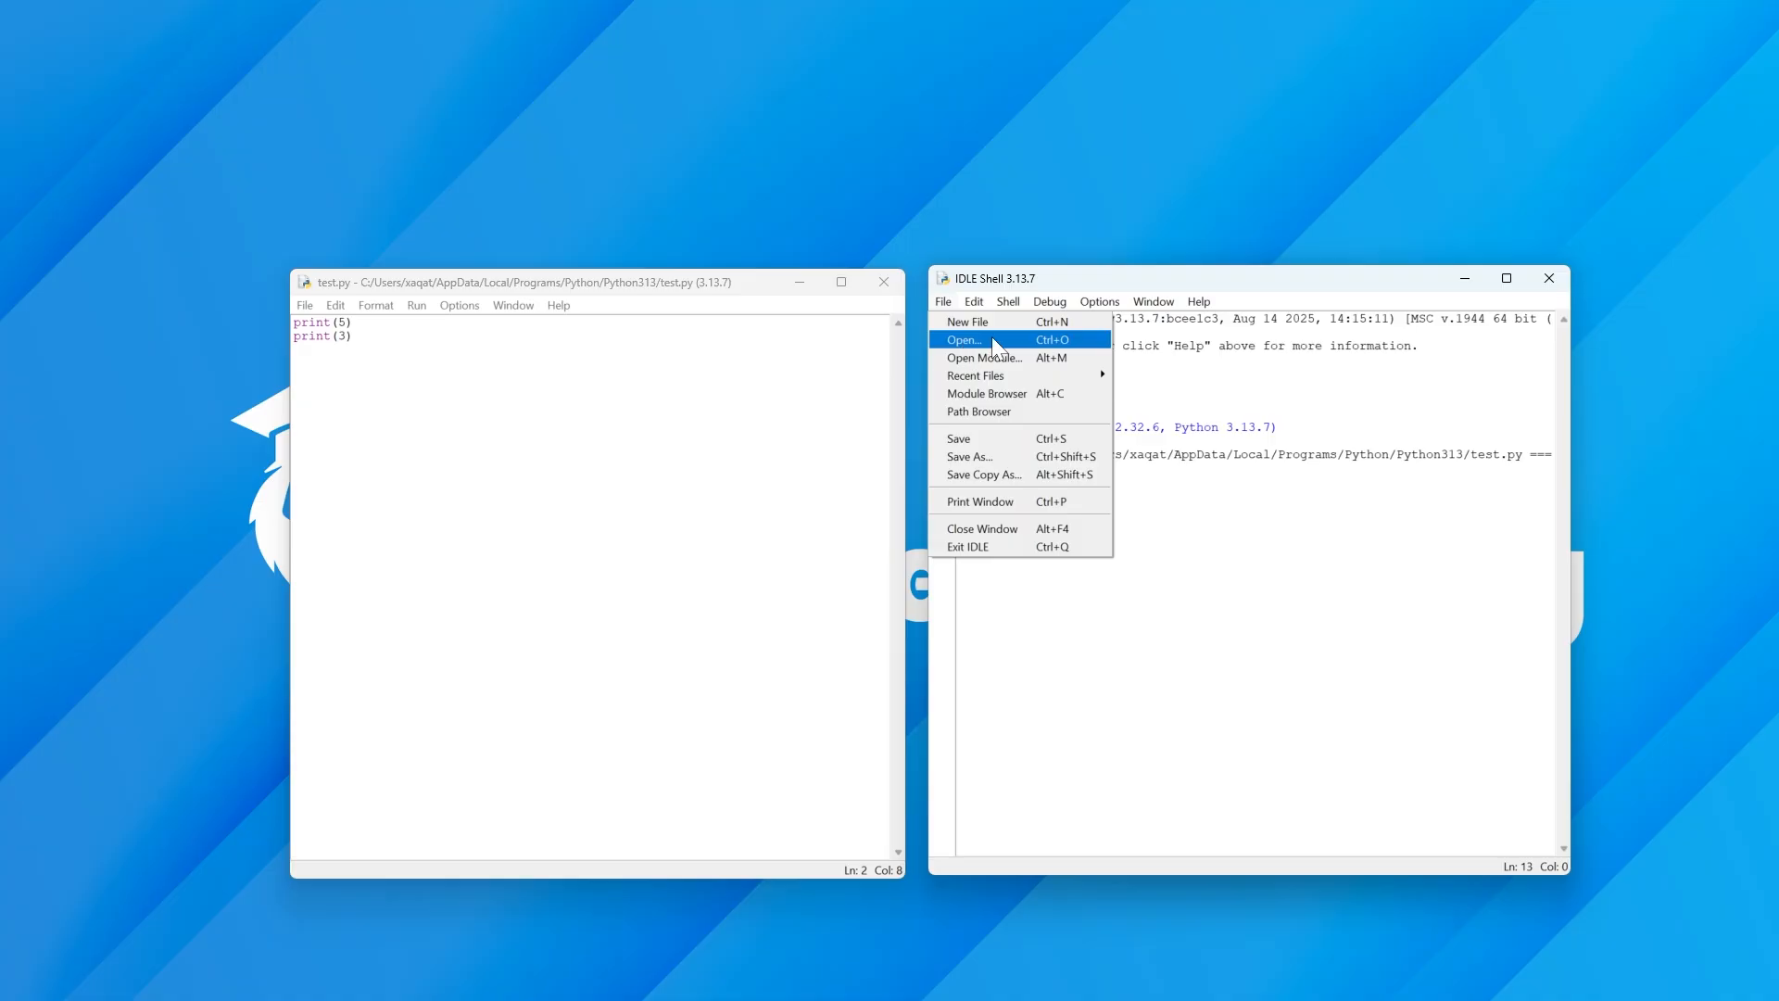
mouse_move(1020, 376)
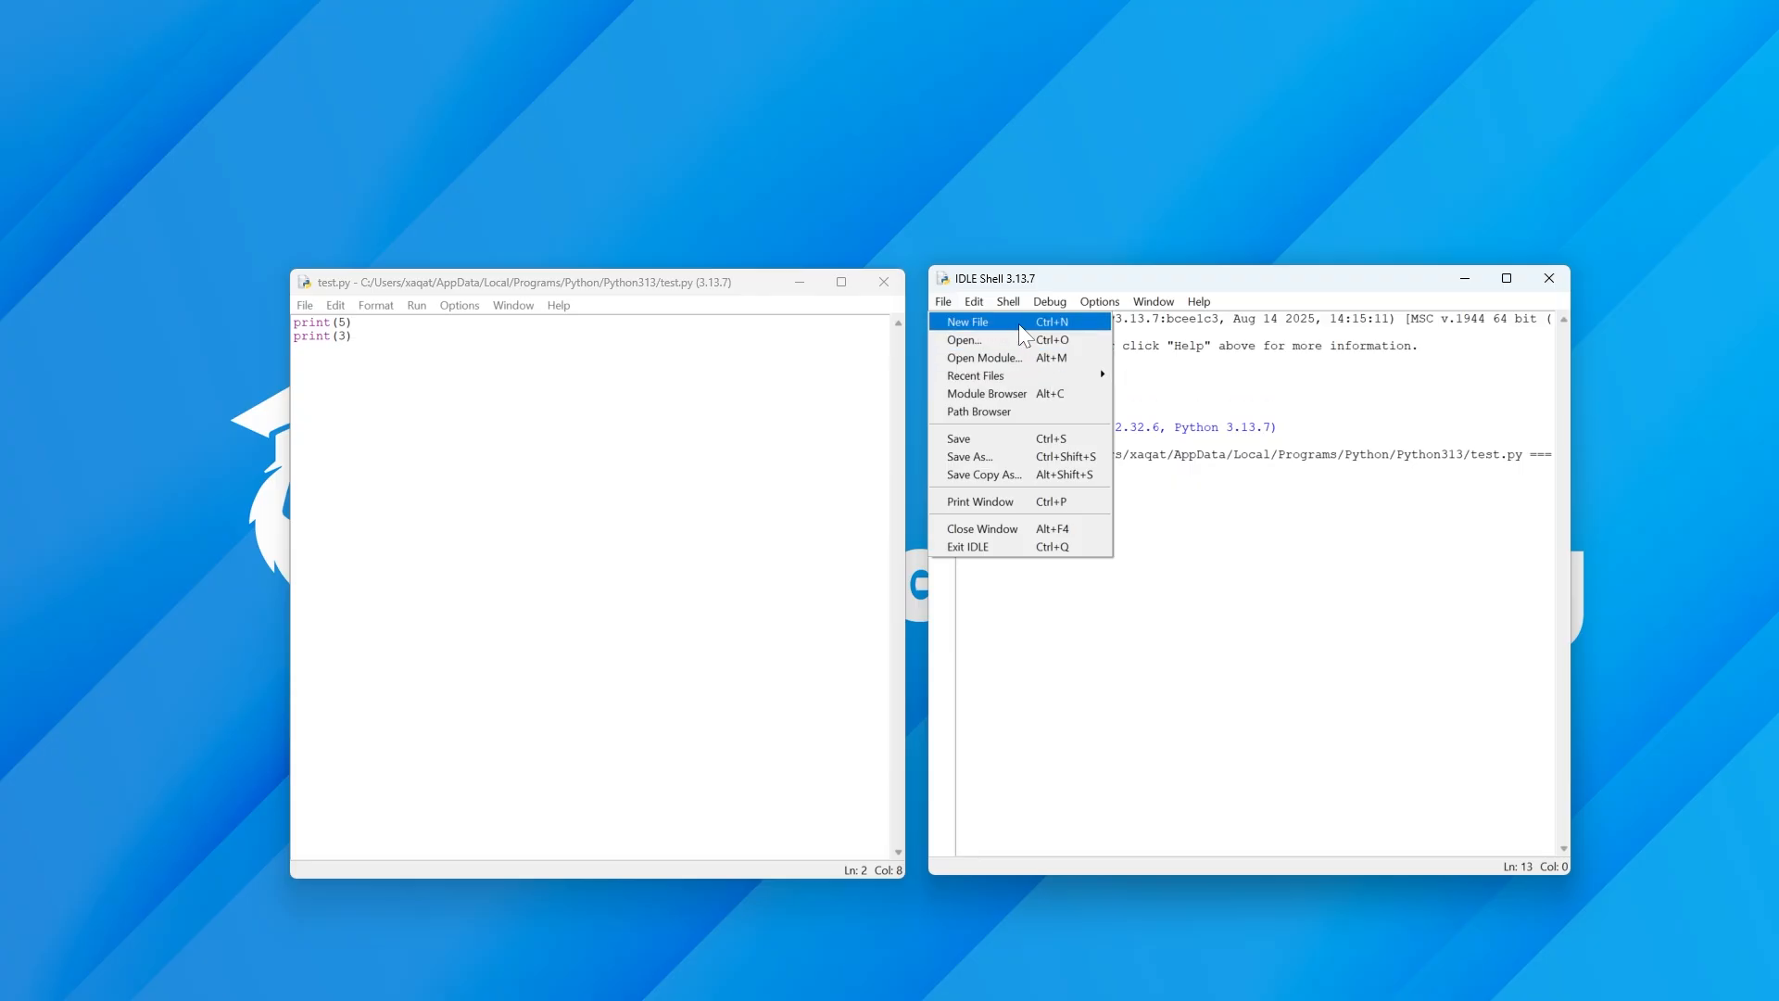
double_click(686, 445)
left_click(685, 444)
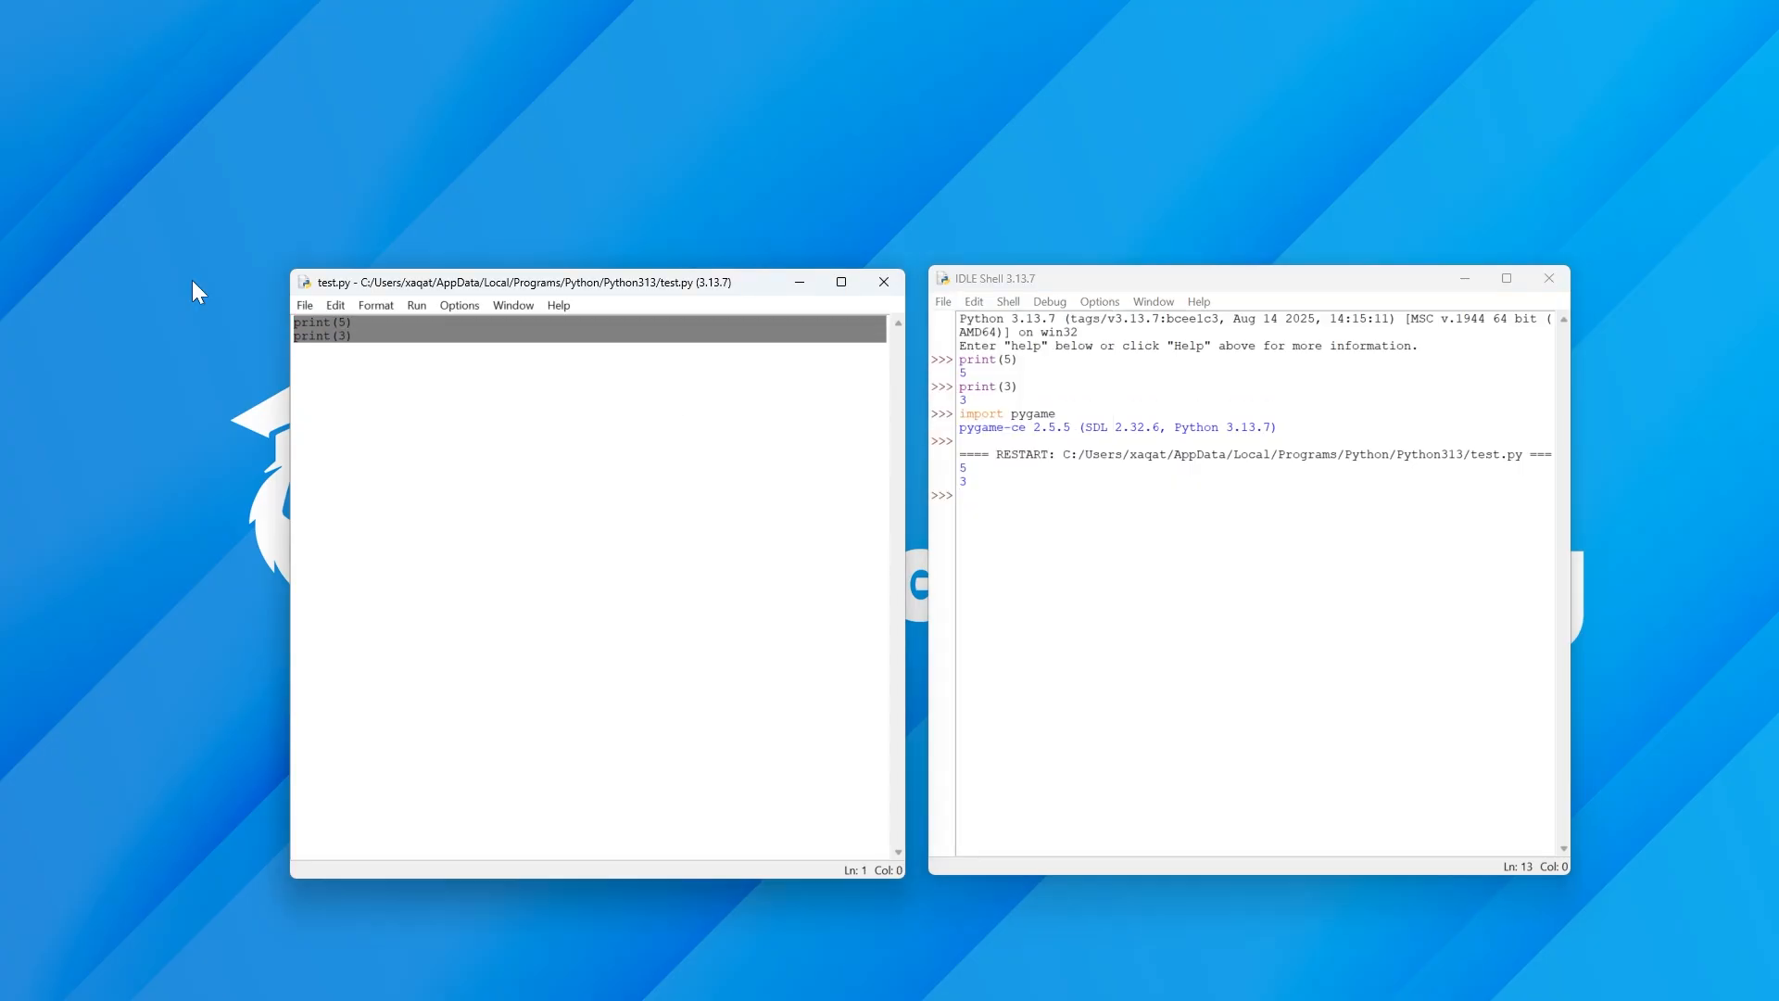
left_click(417, 304)
left_click(381, 339)
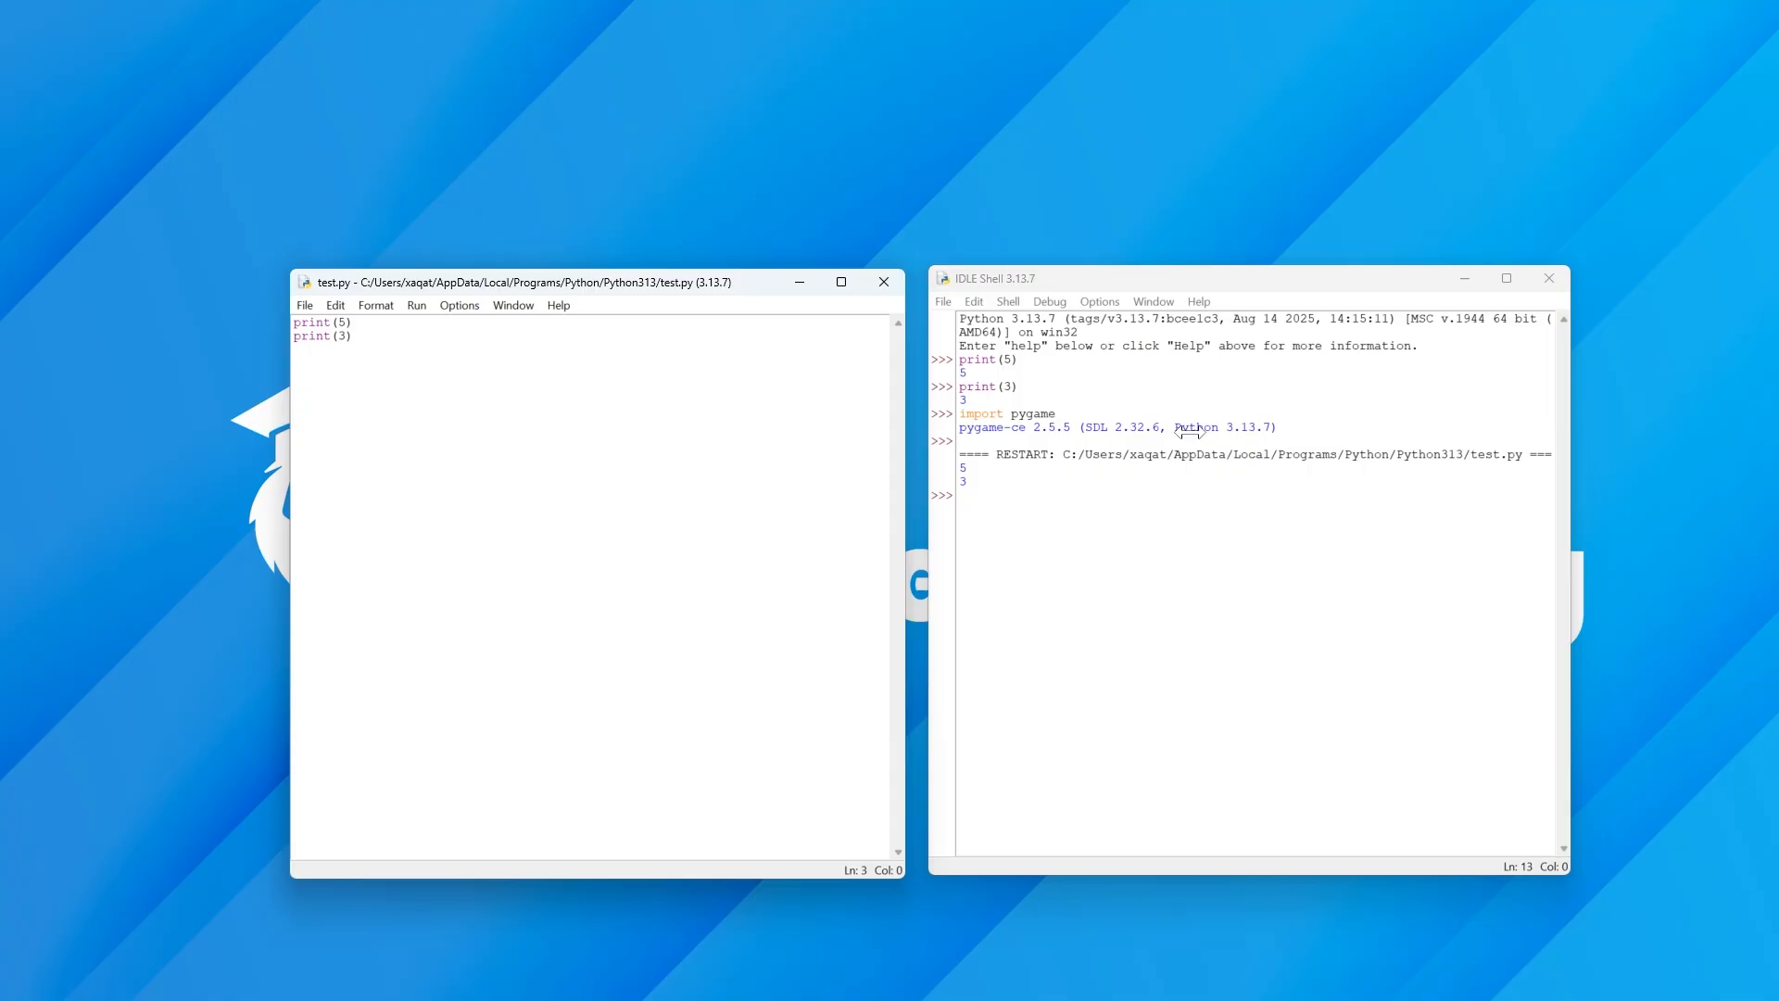
left_click_drag(996, 501, 941, 433)
left_click(960, 496)
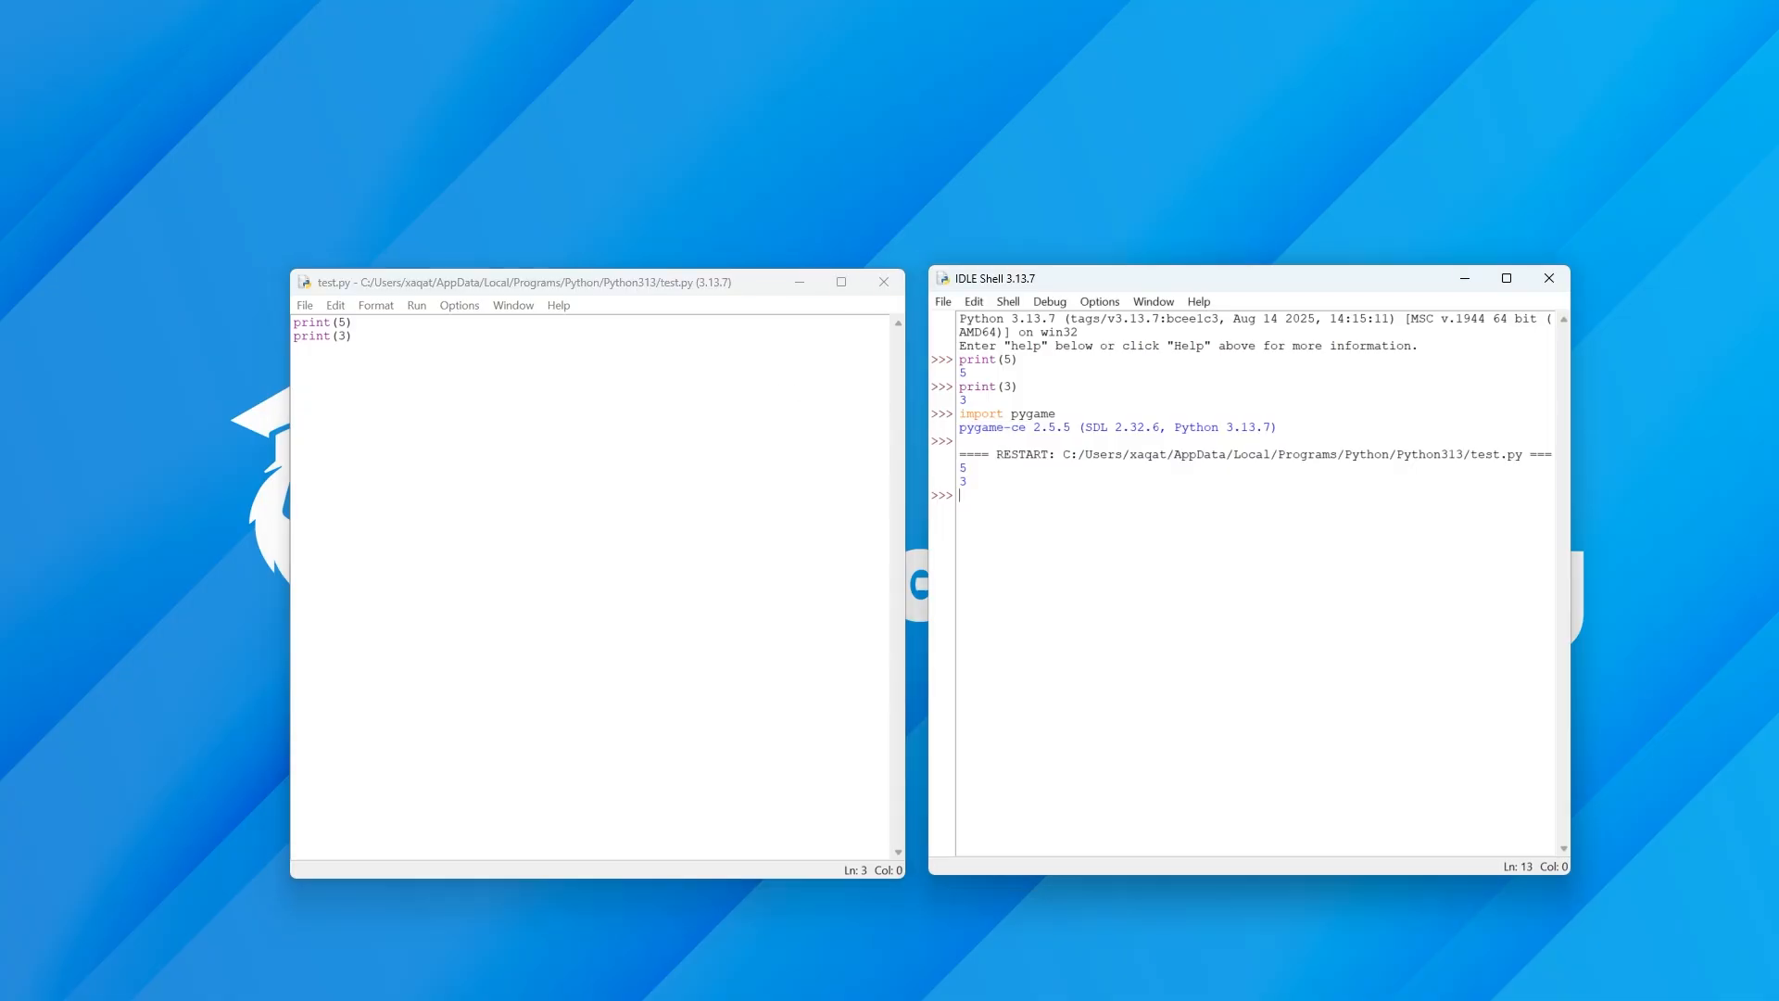
left_click(630, 472)
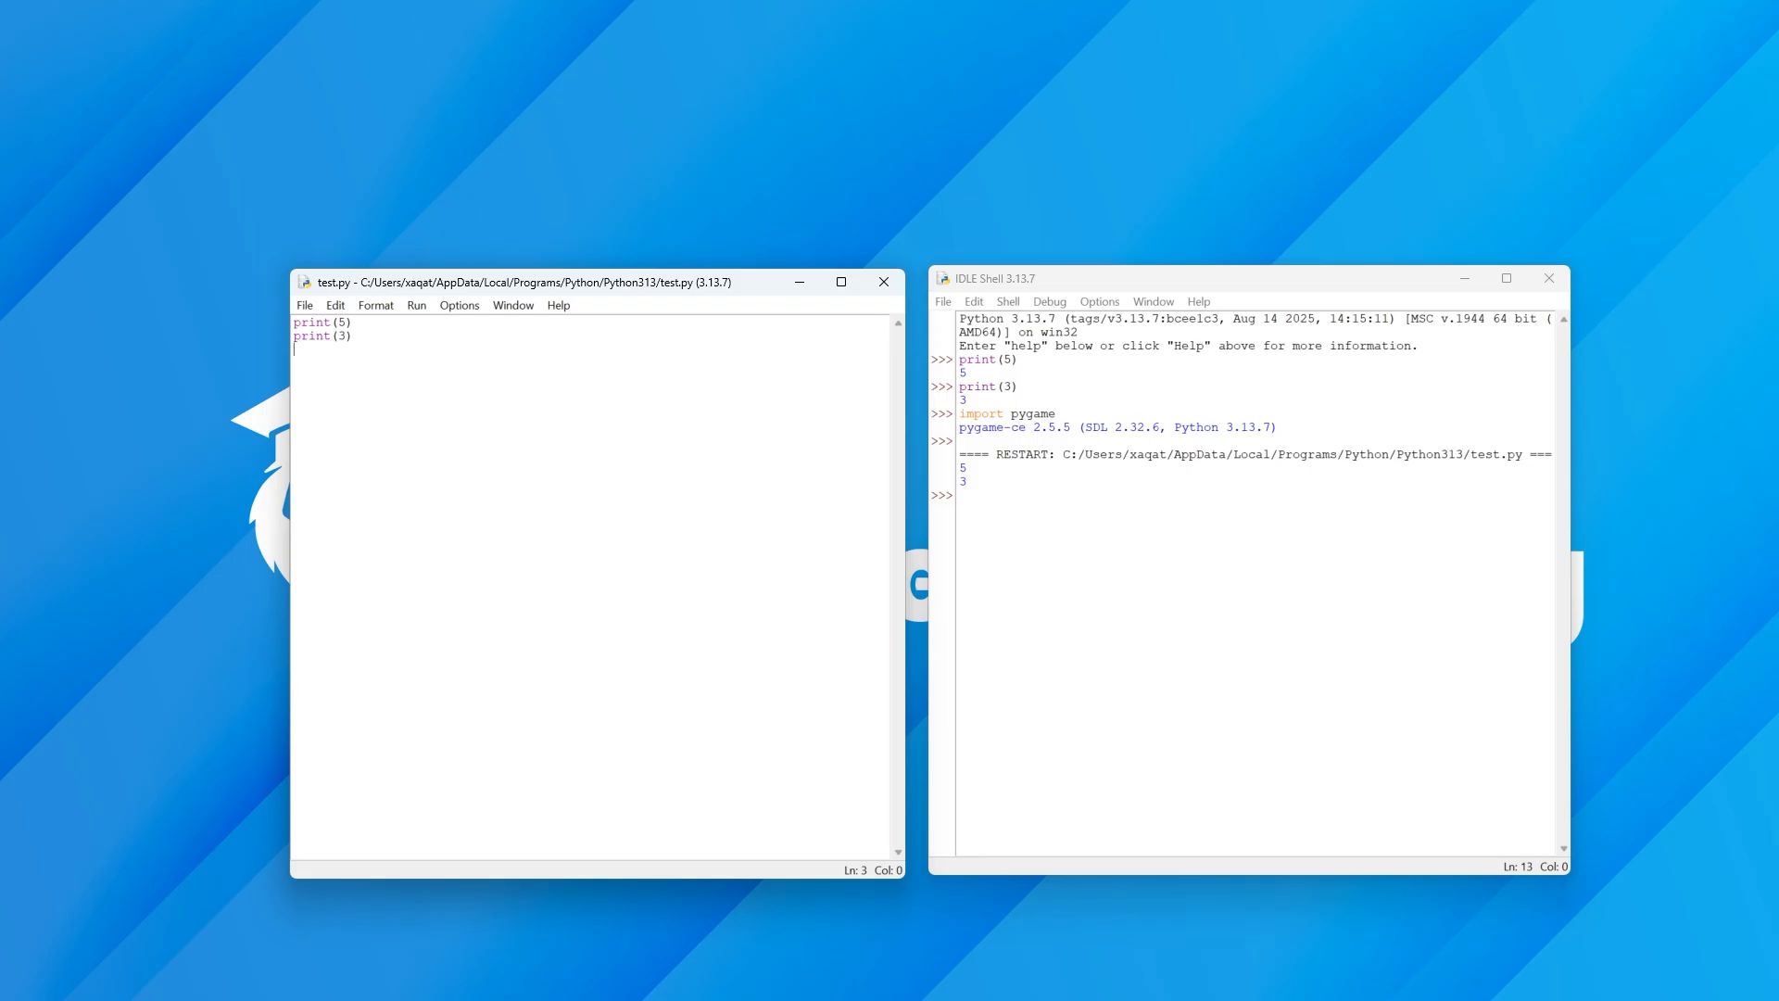
- Open two additional blank script windows, spread them apart, and close both of them
left_click(304, 304)
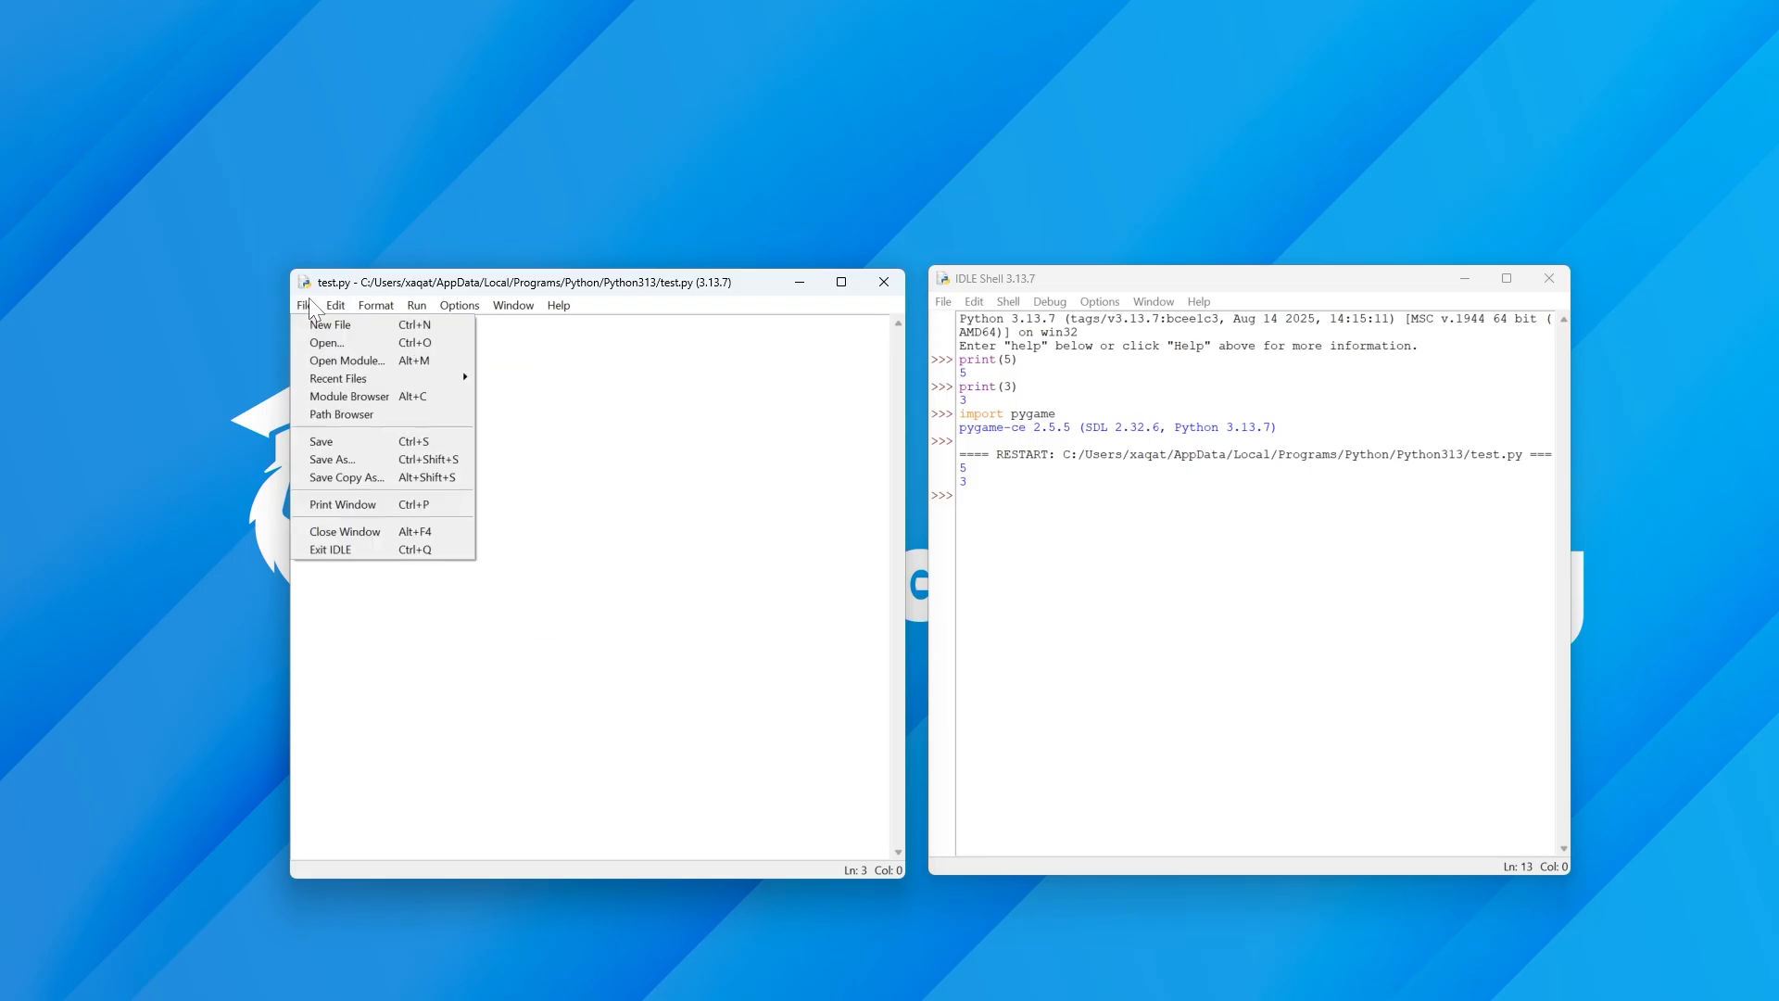
left_click(303, 324)
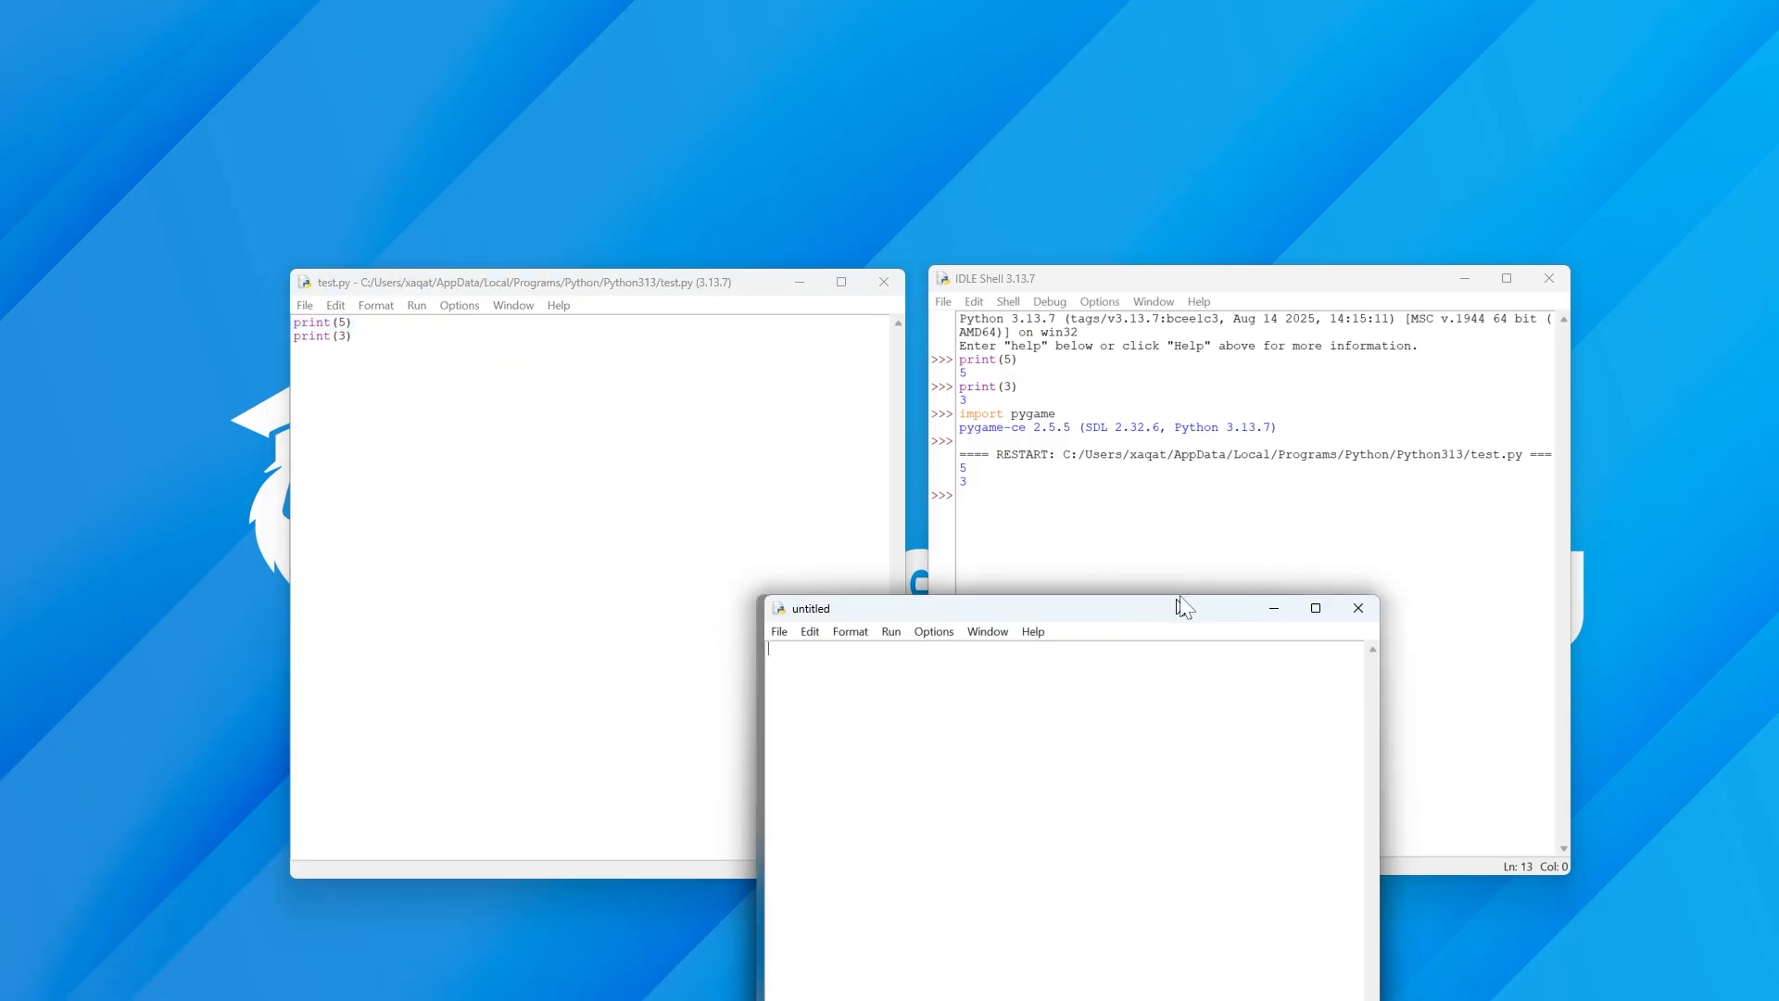
left_click_drag(1180, 604, 1352, 195)
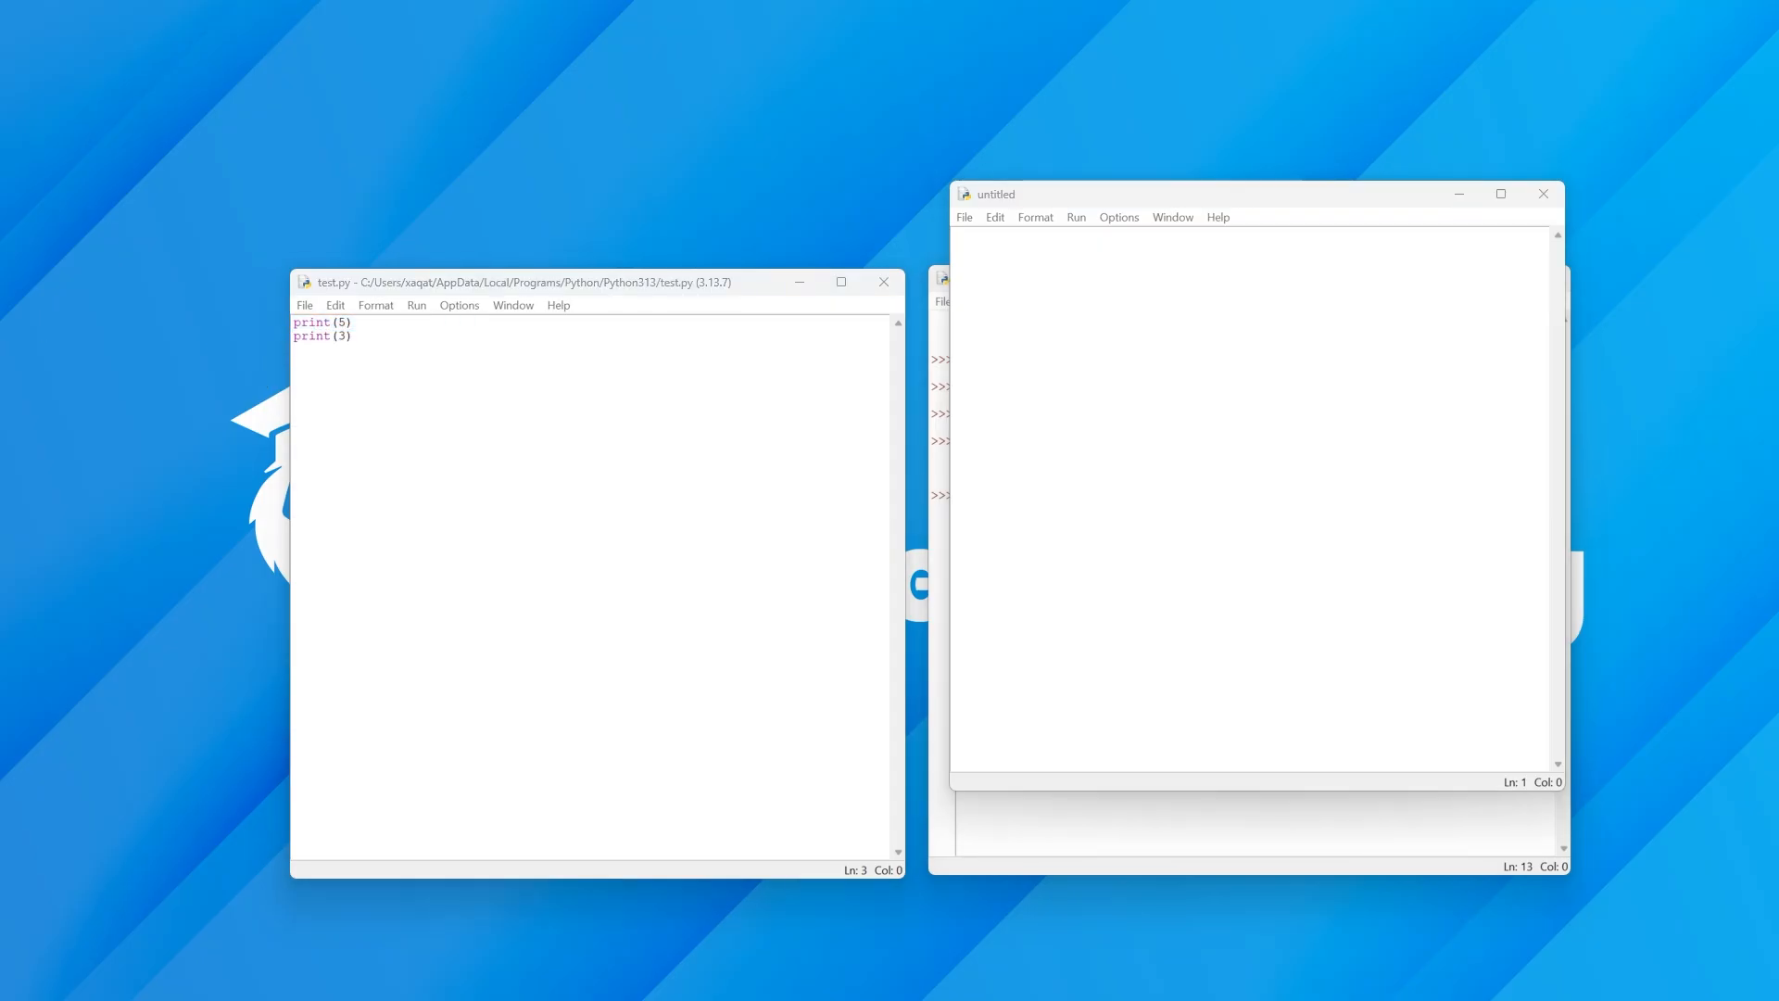
left_click_drag(14, 565, 1164, 315)
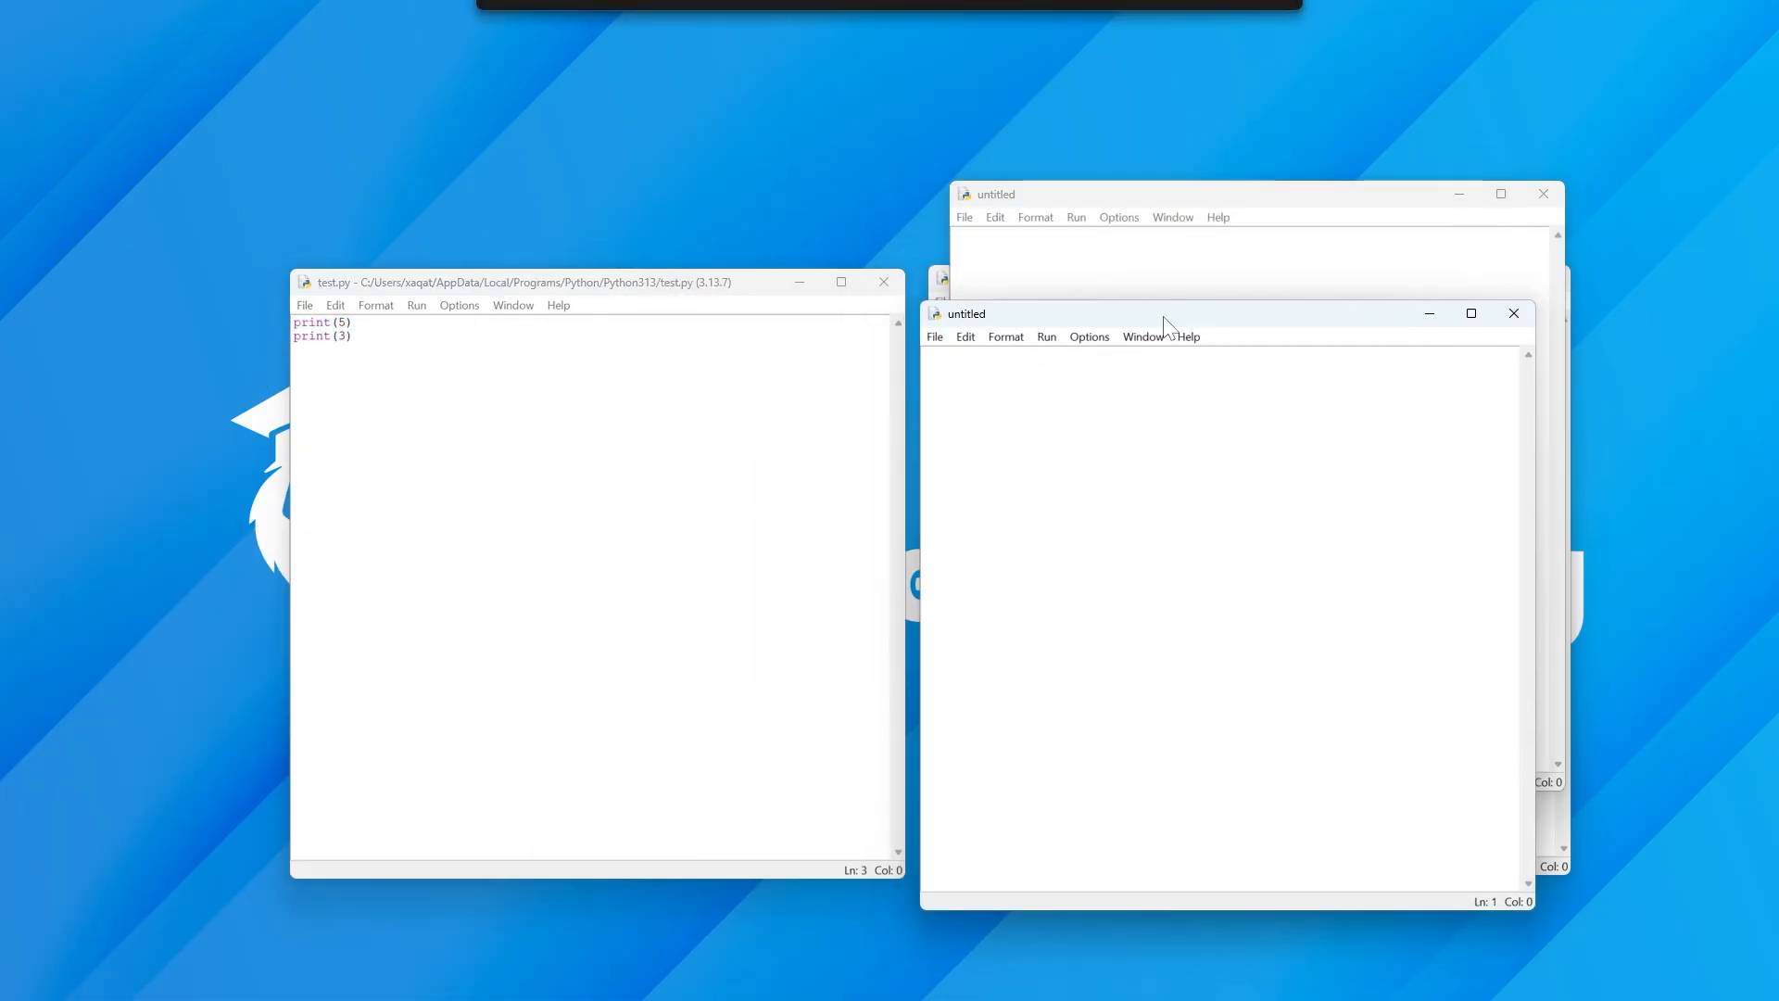
left_click_drag(1104, 198, 691, 176)
mouse_move(1246, 310)
left_mouse_down()
mouse_move(1413, 287)
mouse_move(1306, 334)
mouse_move(1445, 537)
mouse_move(1477, 390)
mouse_move(1239, 342)
left_mouse_up()
left_click(1491, 335)
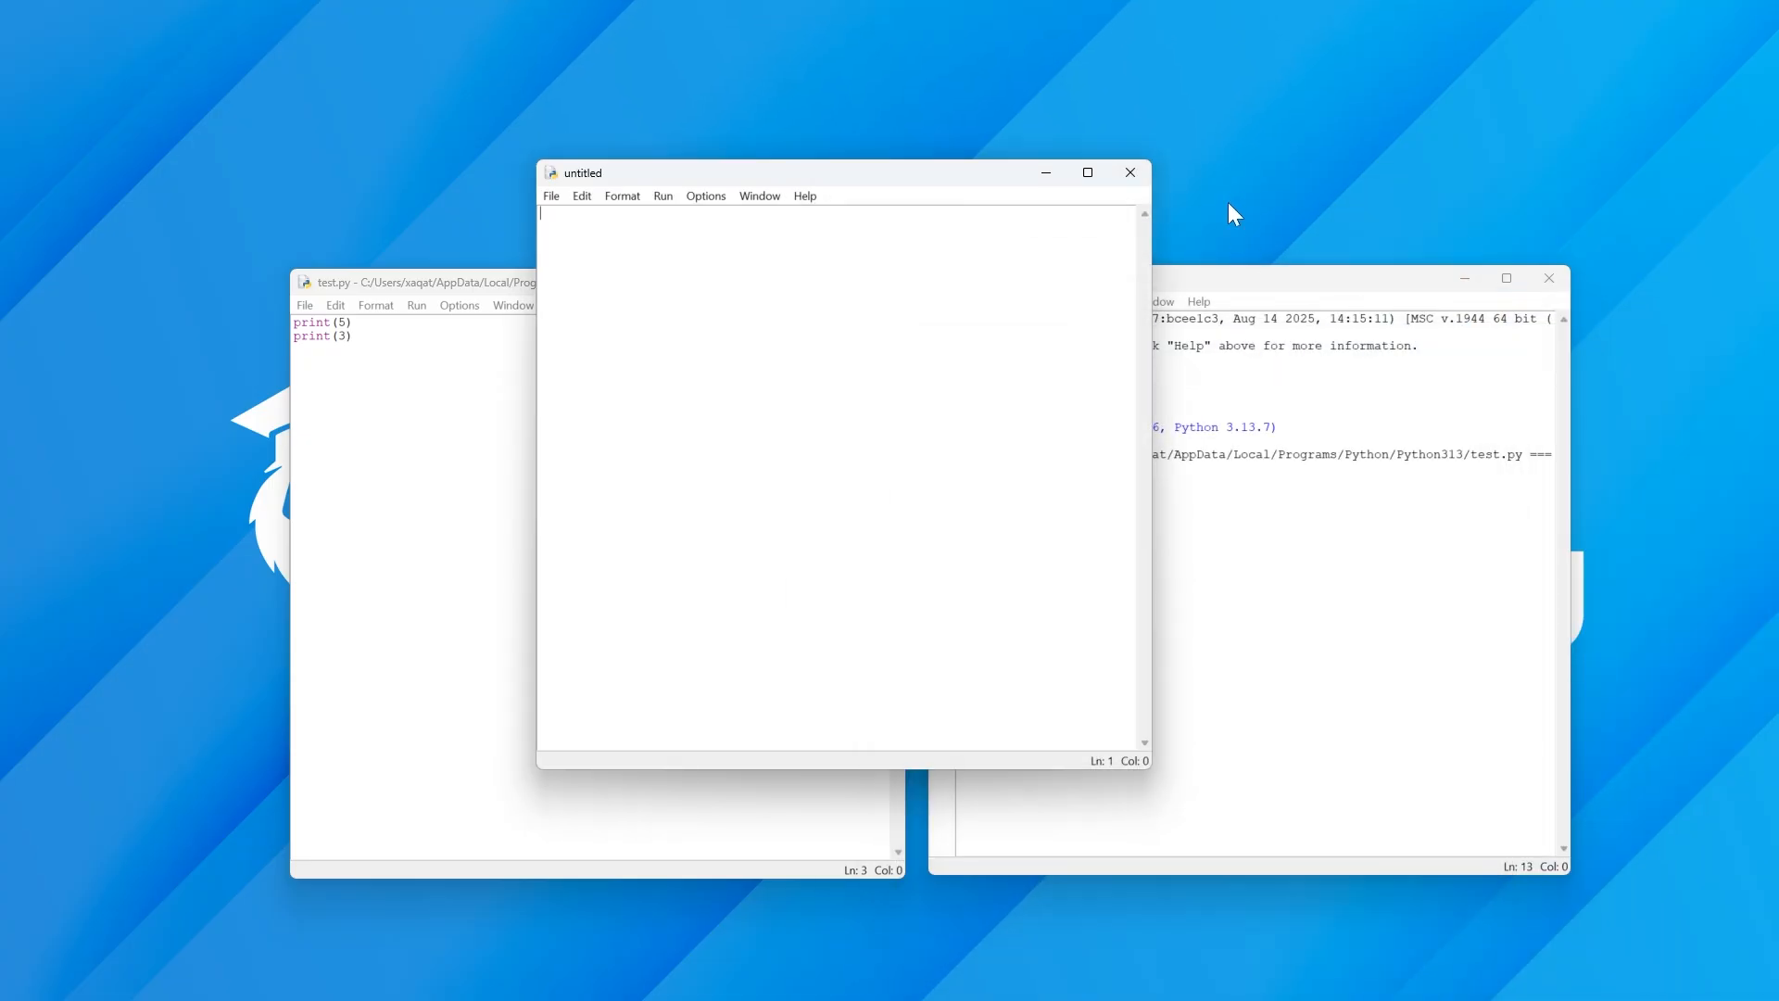
left_click(1132, 172)
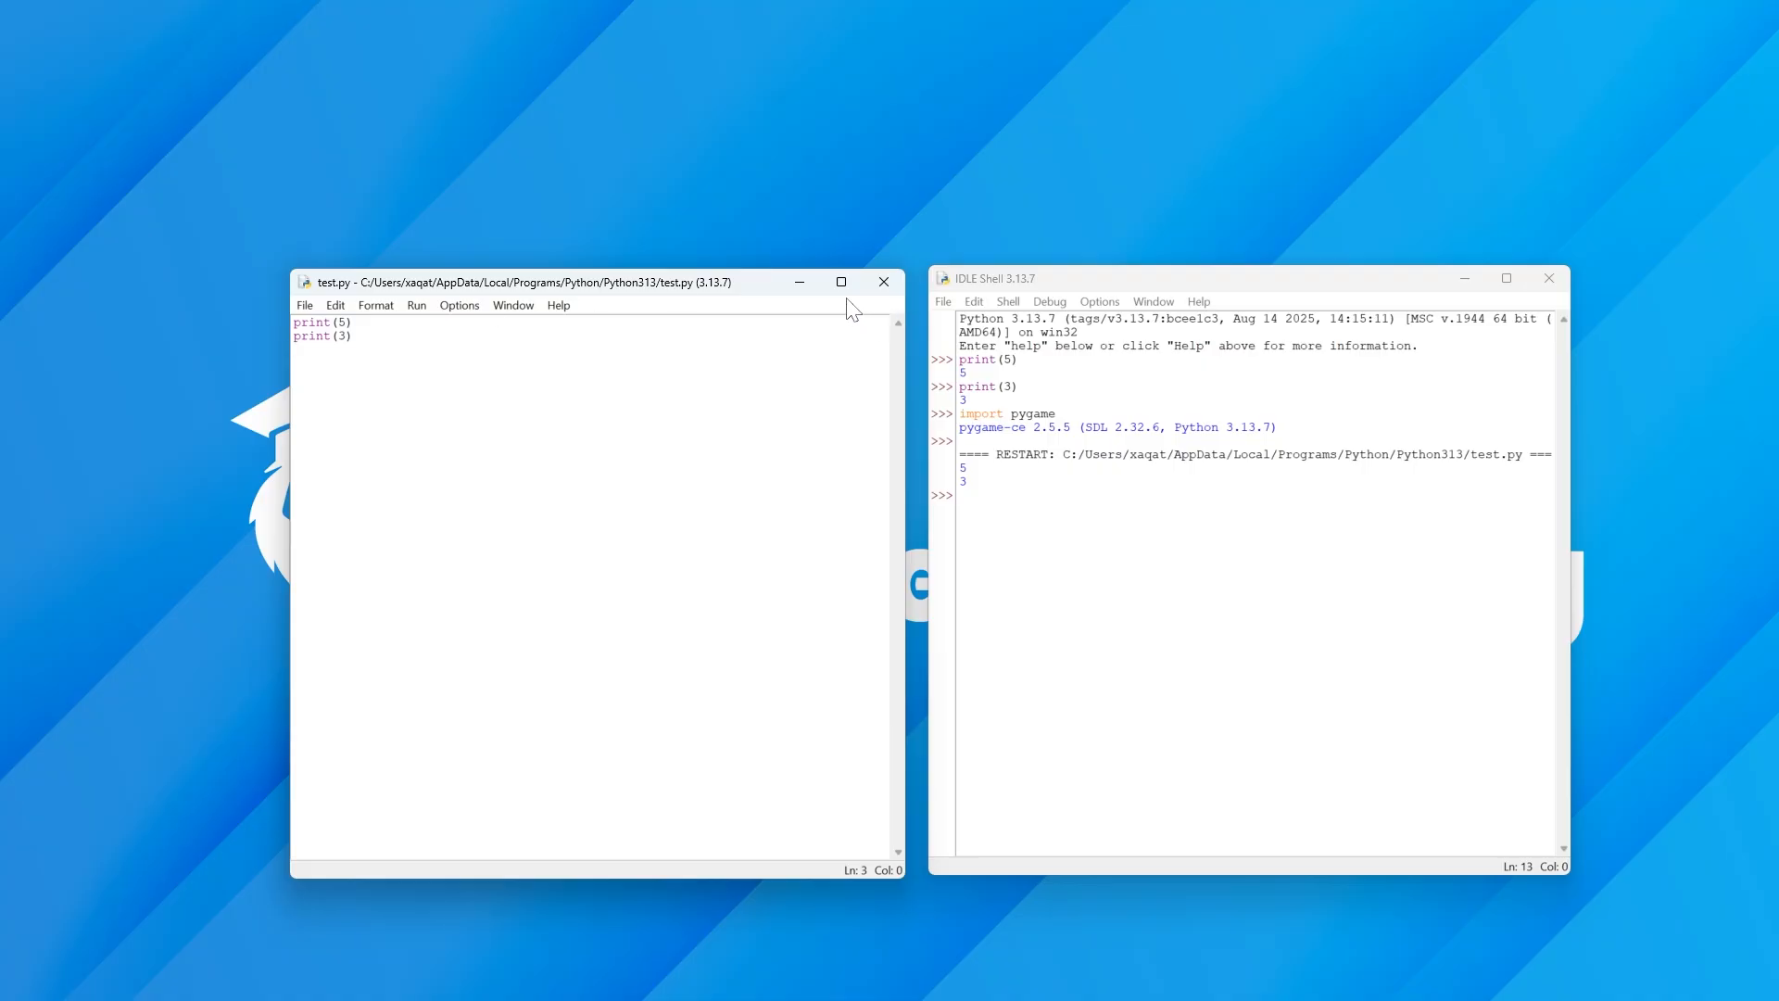
- Switch to the Chrome browser and search Google for "vs code" in a new tab
left_click(1223, 593)
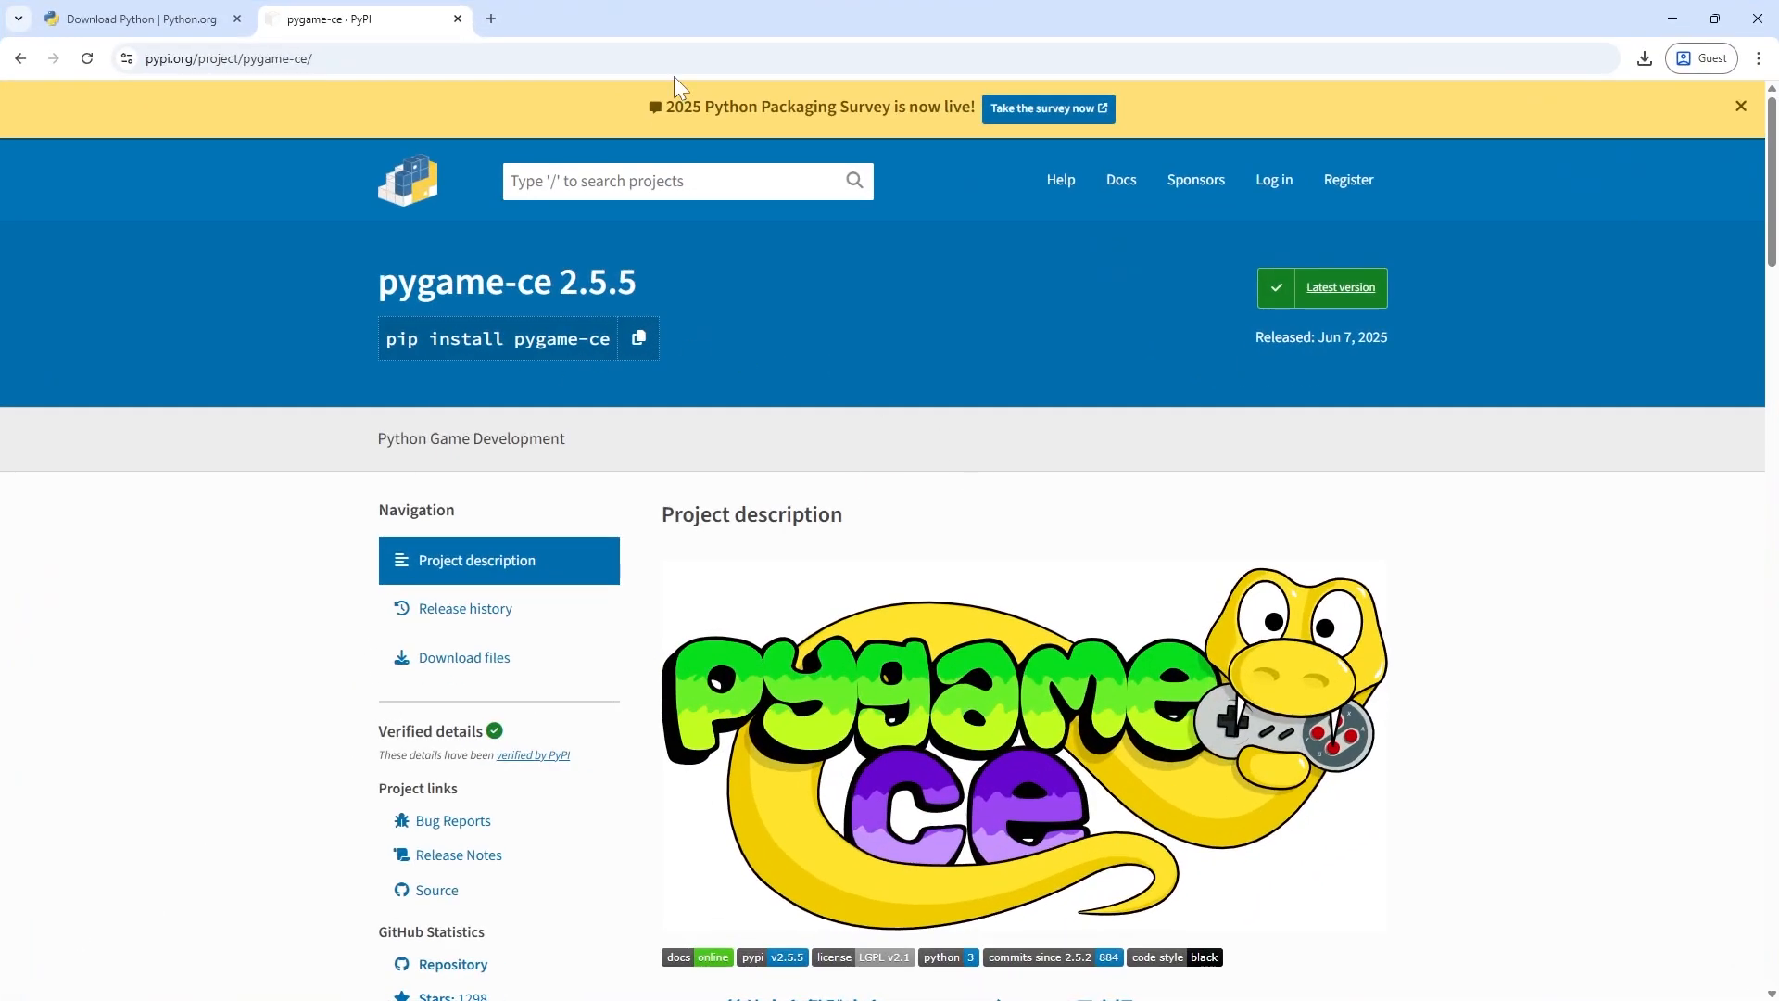
left_click(493, 24)
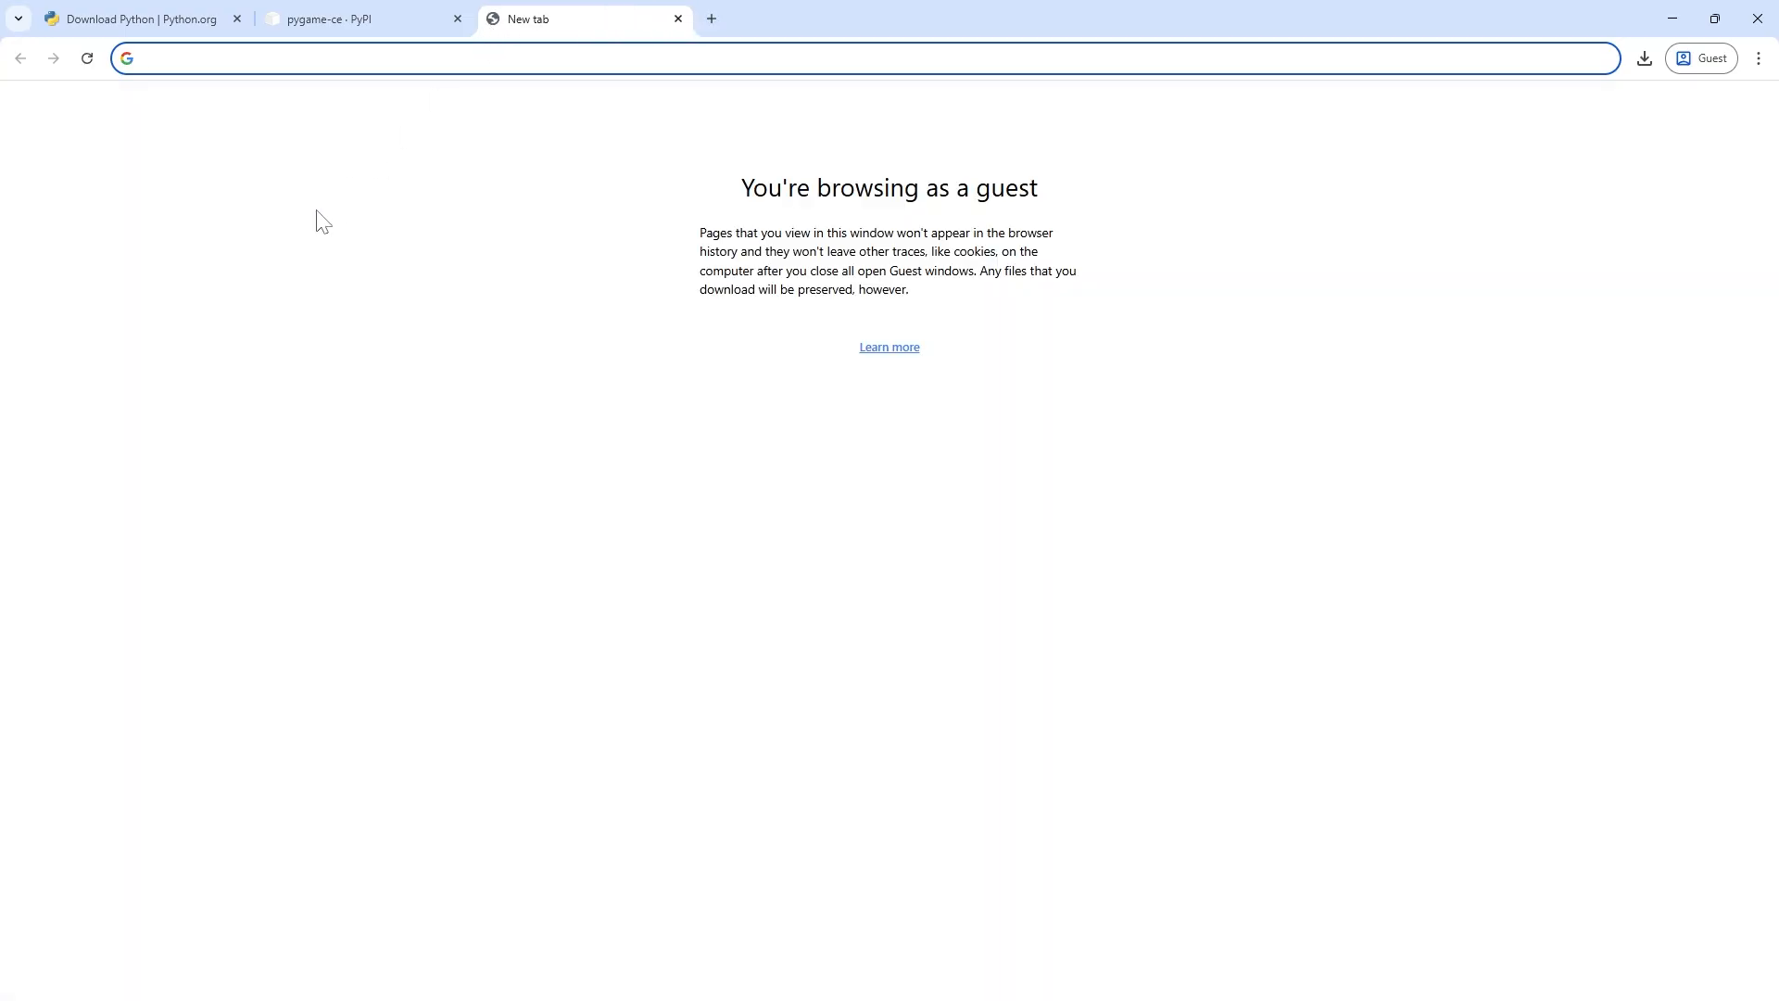
left_click(260, 68)
type("v")
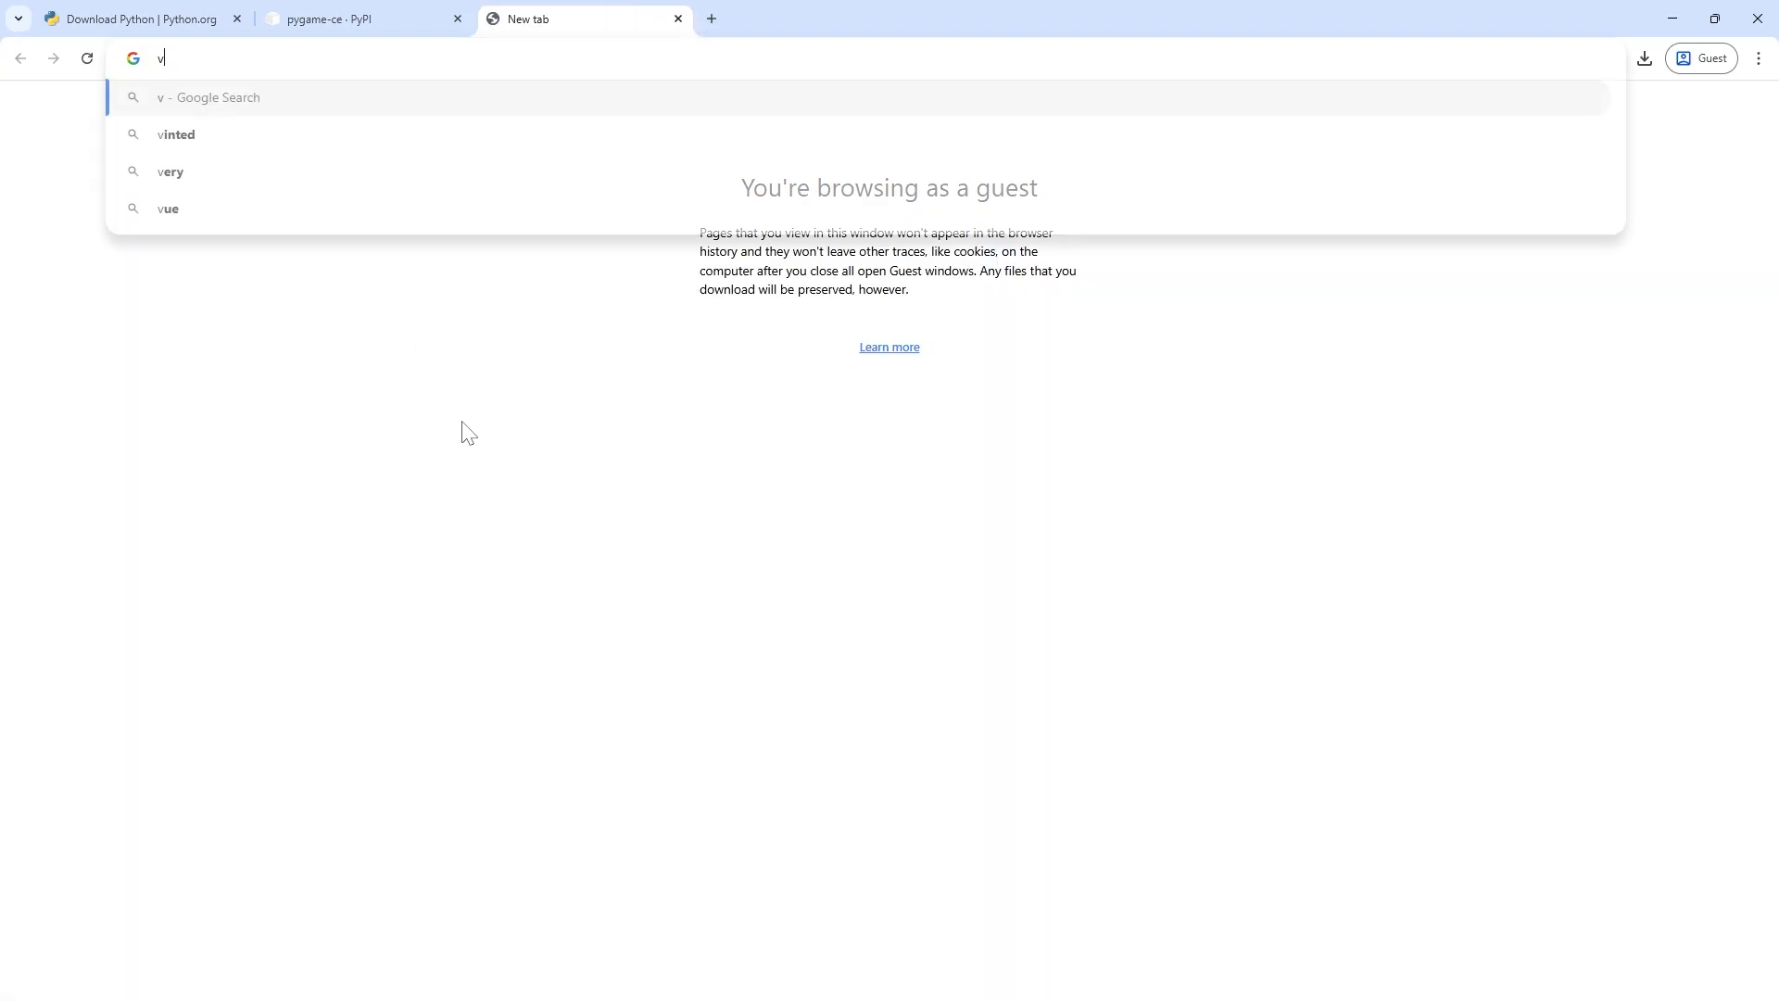
type("s")
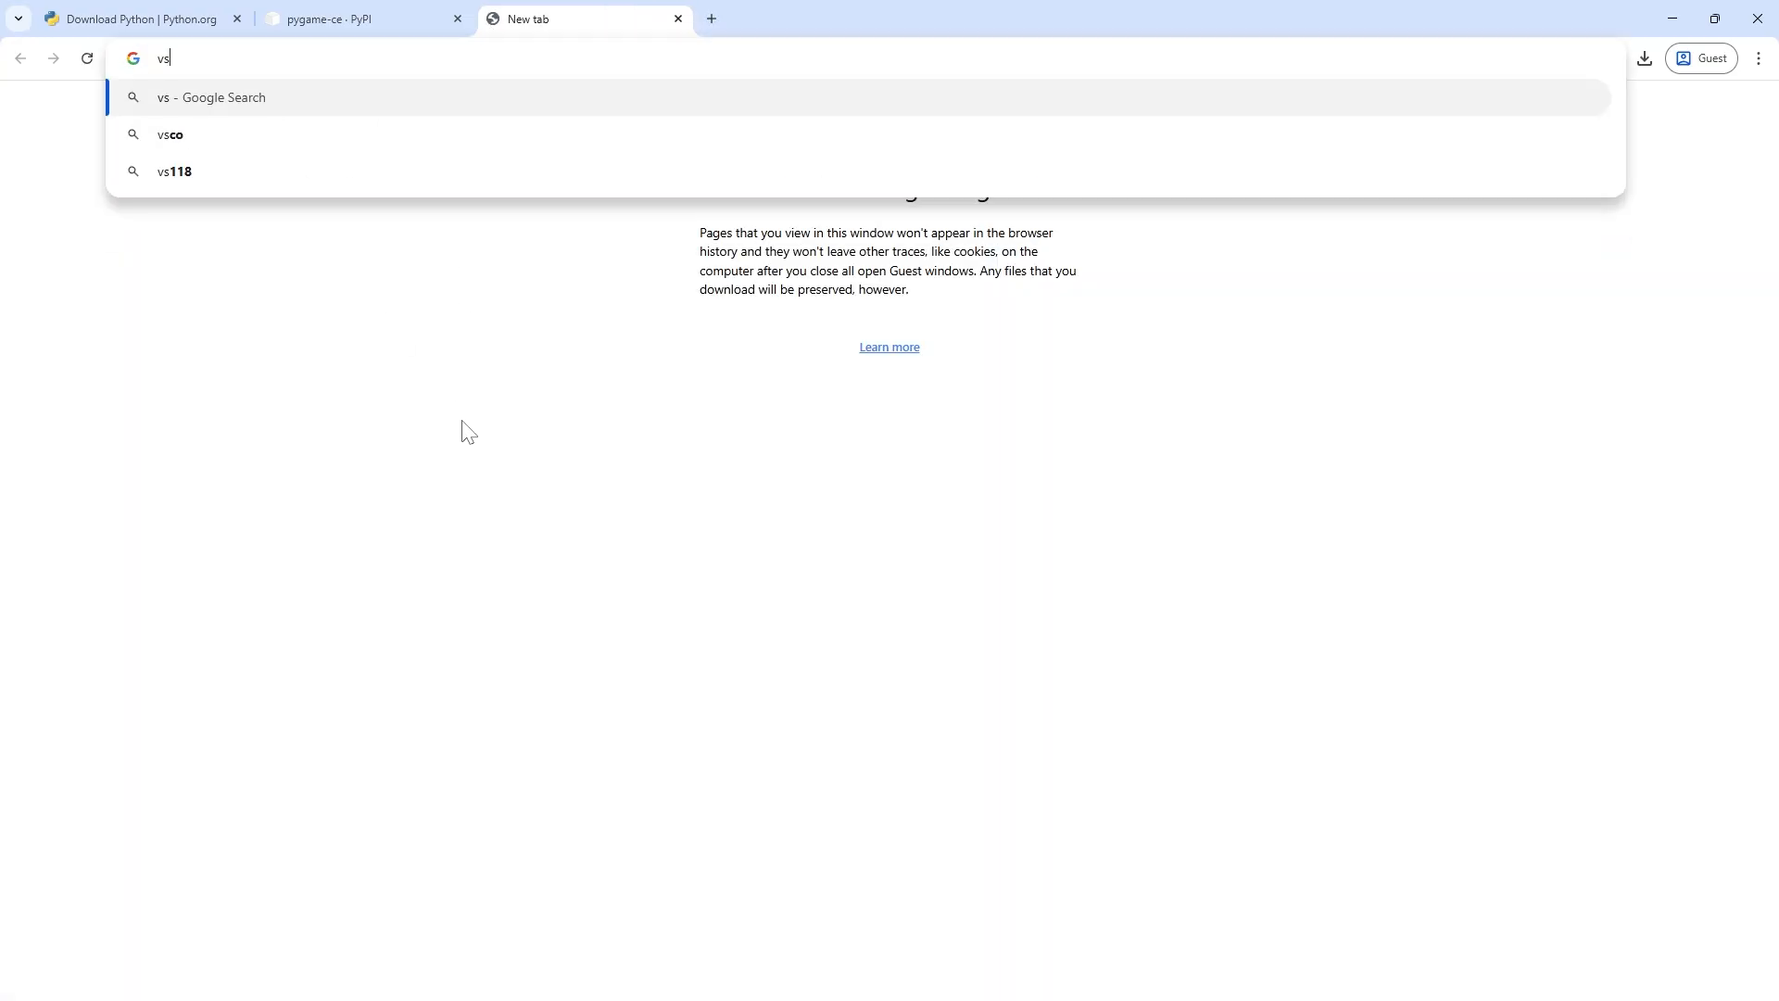
type(" code")
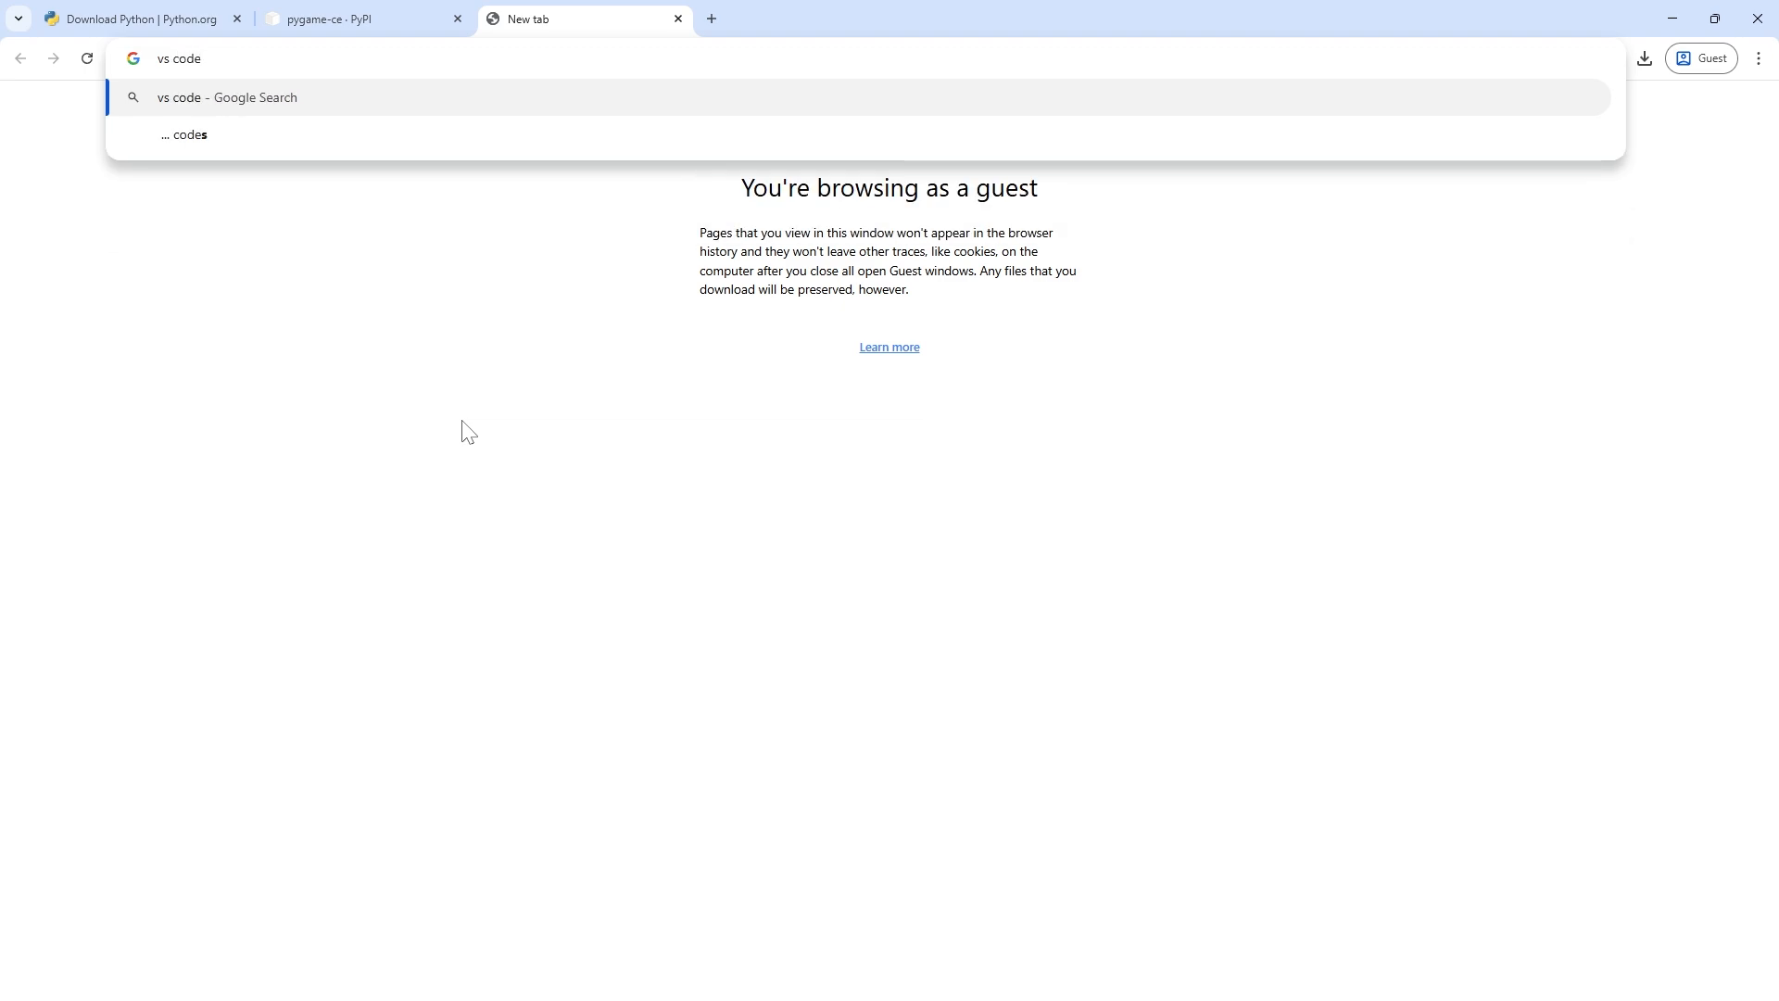
key("Left")
key("Return")
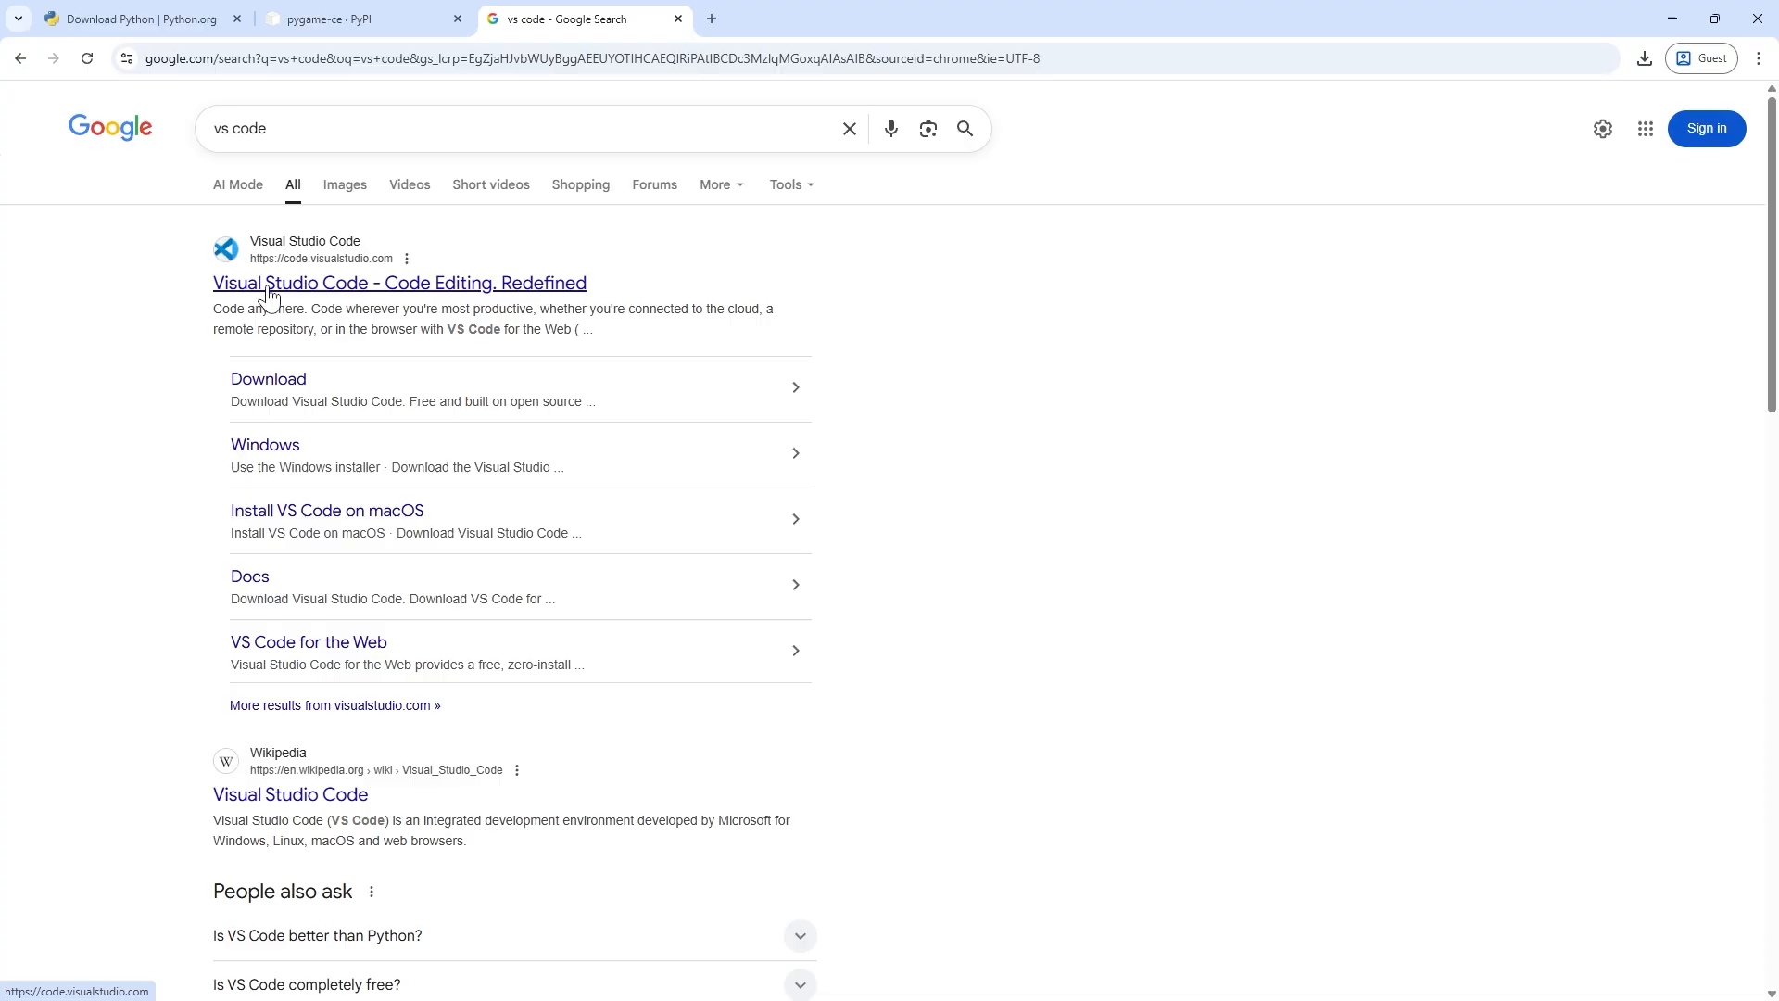
- Open the Visual Studio Code website and download the Windows installer into the Downloads folder
left_click(379, 289)
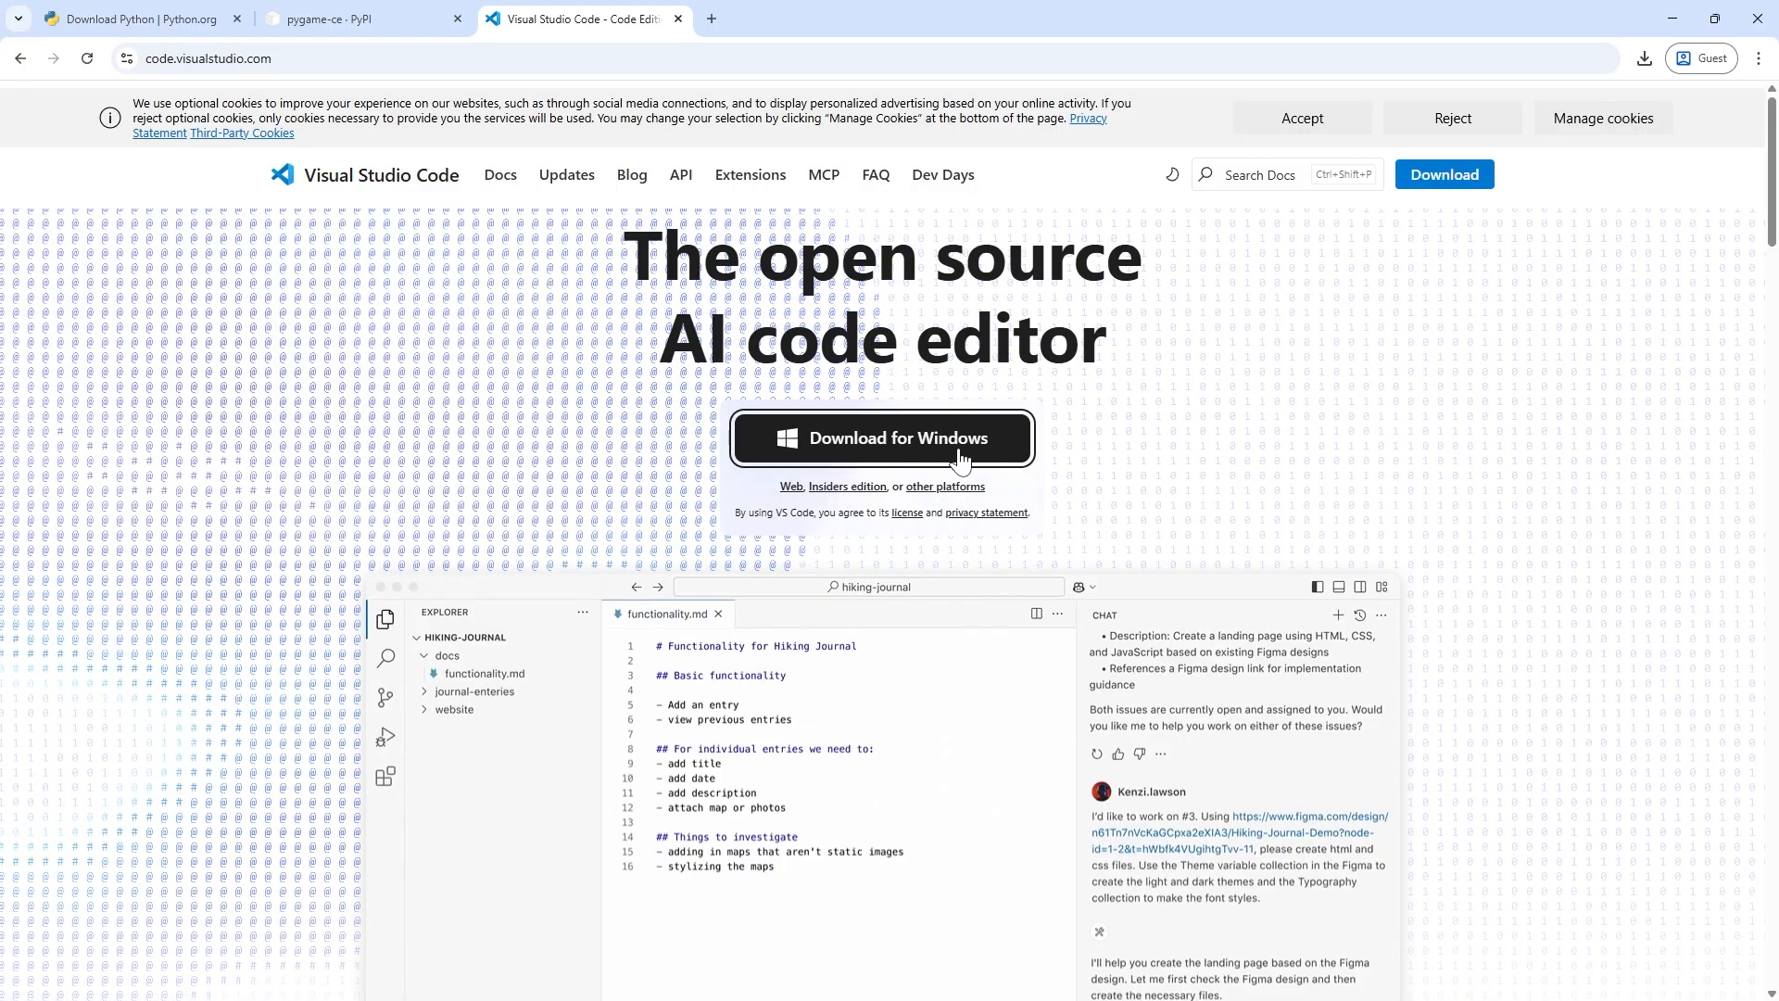
left_click(848, 451)
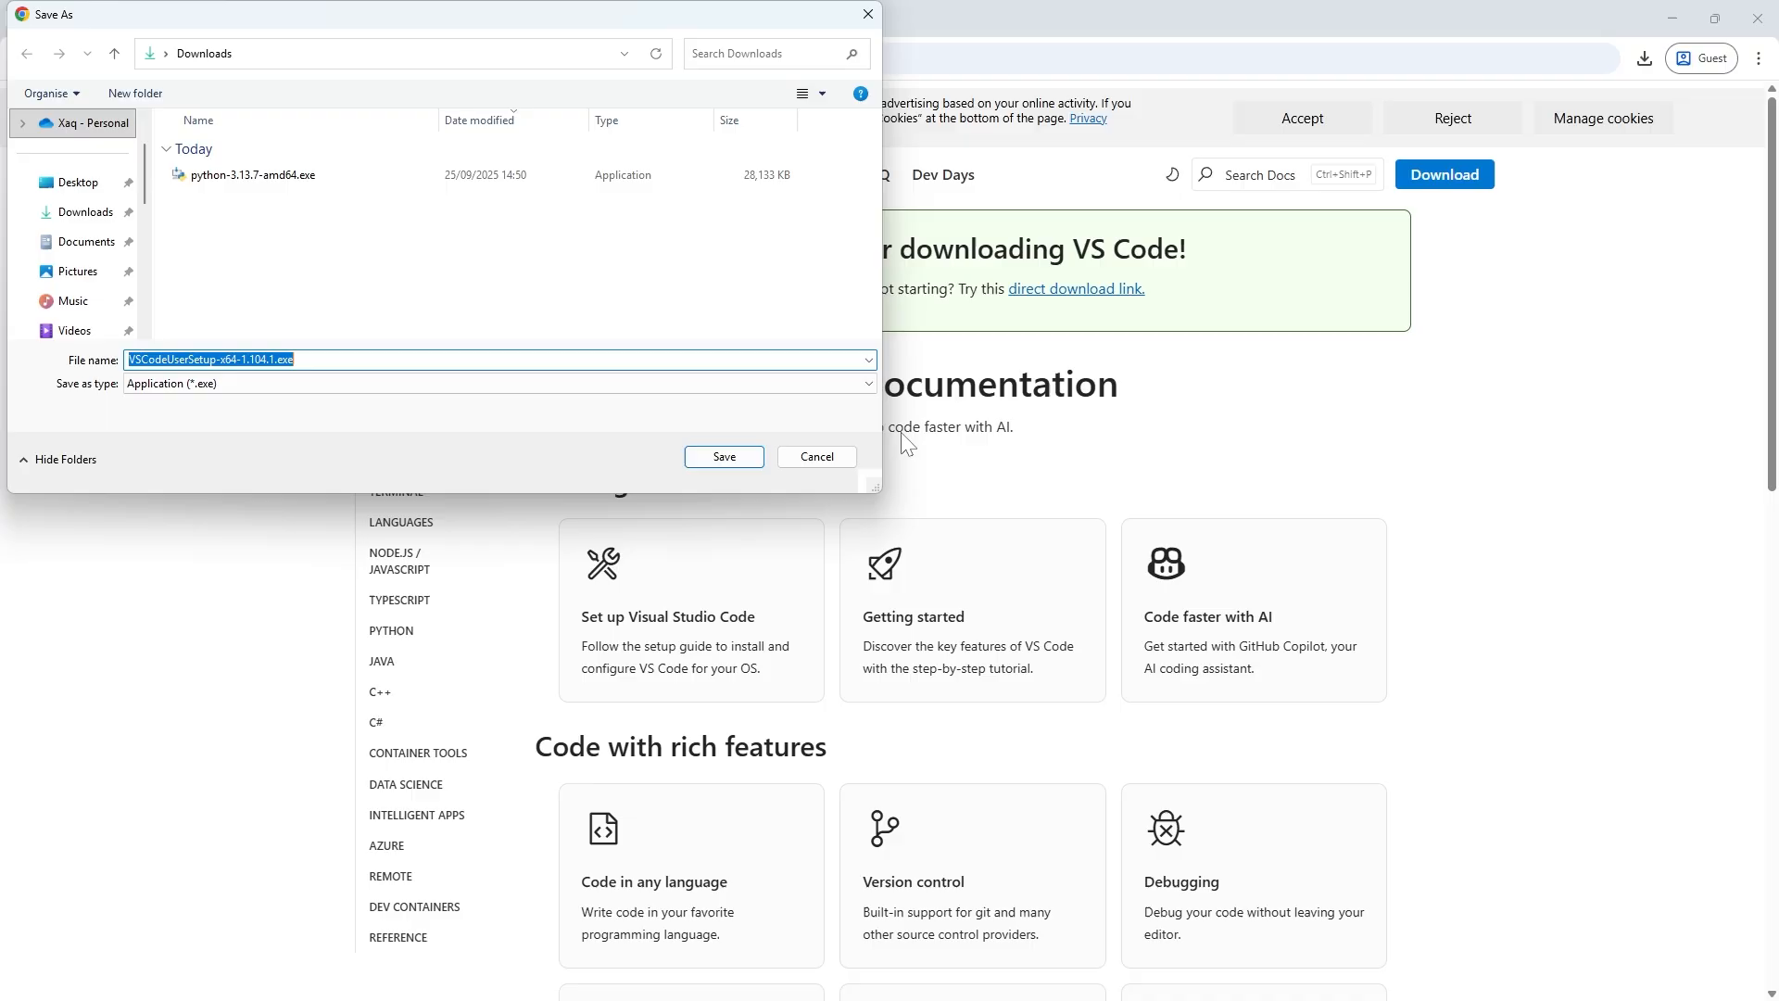
key("Return")
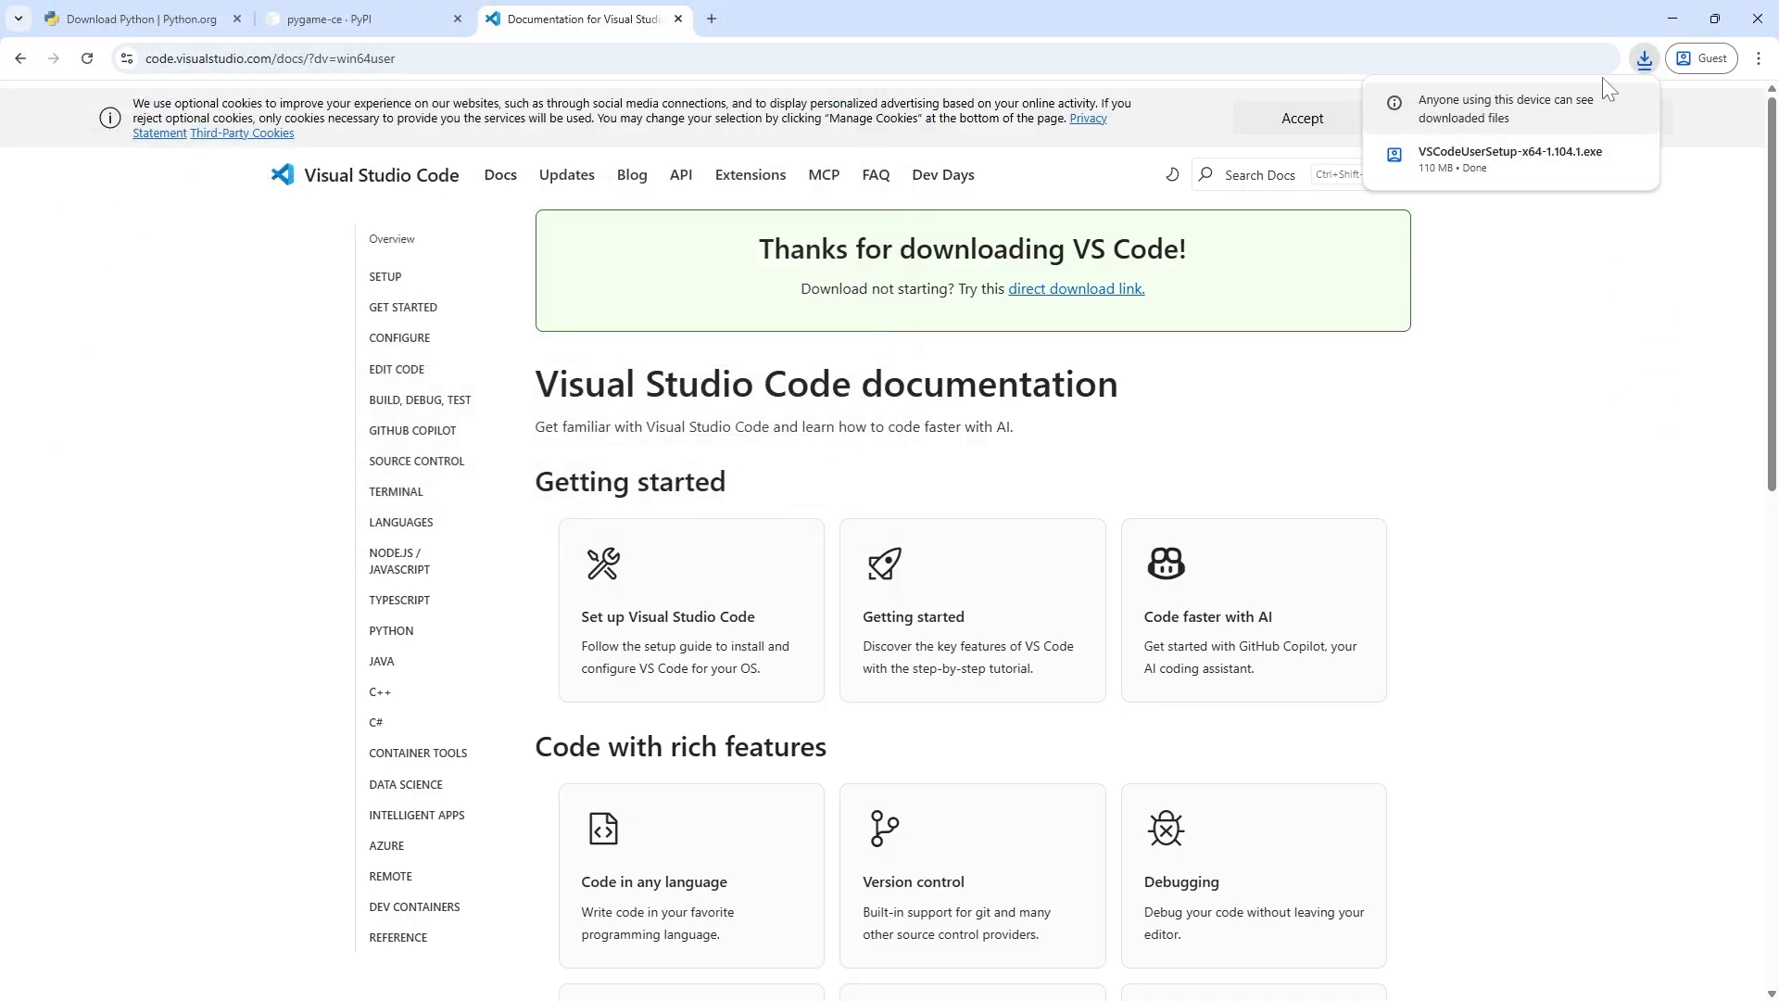
- Launch the downloaded installer, accept the license agreement, and proceed past the destination and Start Menu folder settings without changing them
left_click(1530, 167)
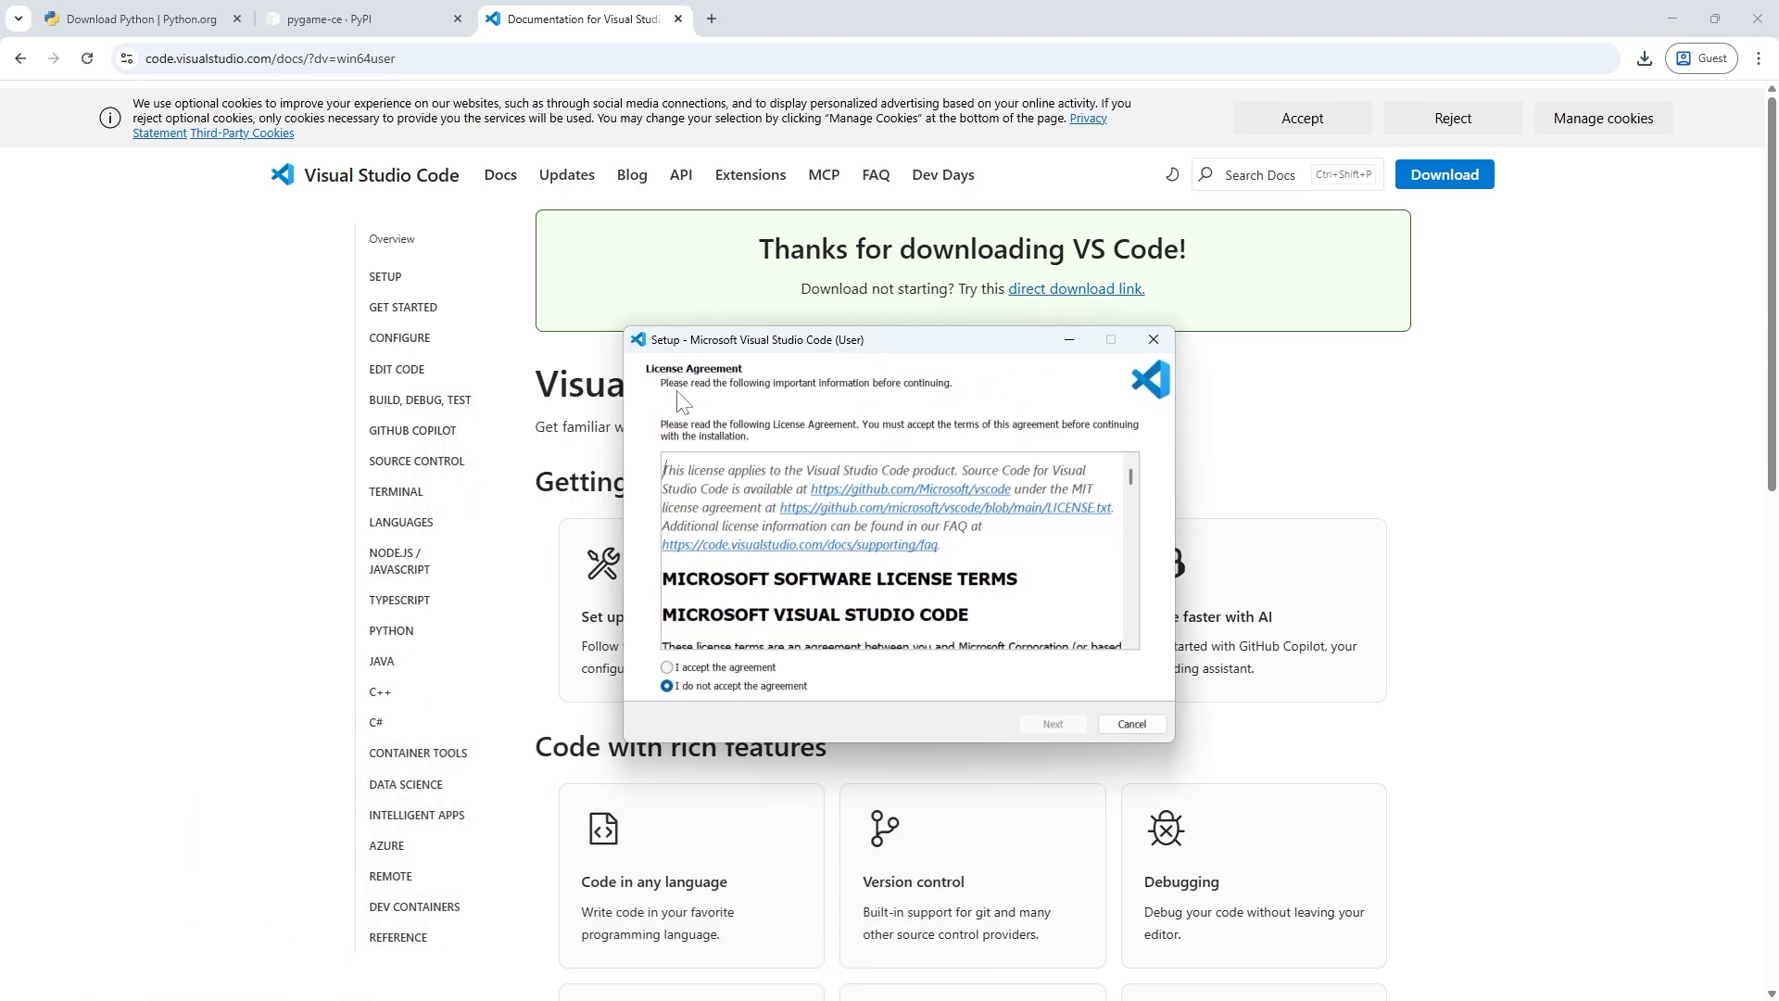
left_click(691, 671)
left_click(1052, 724)
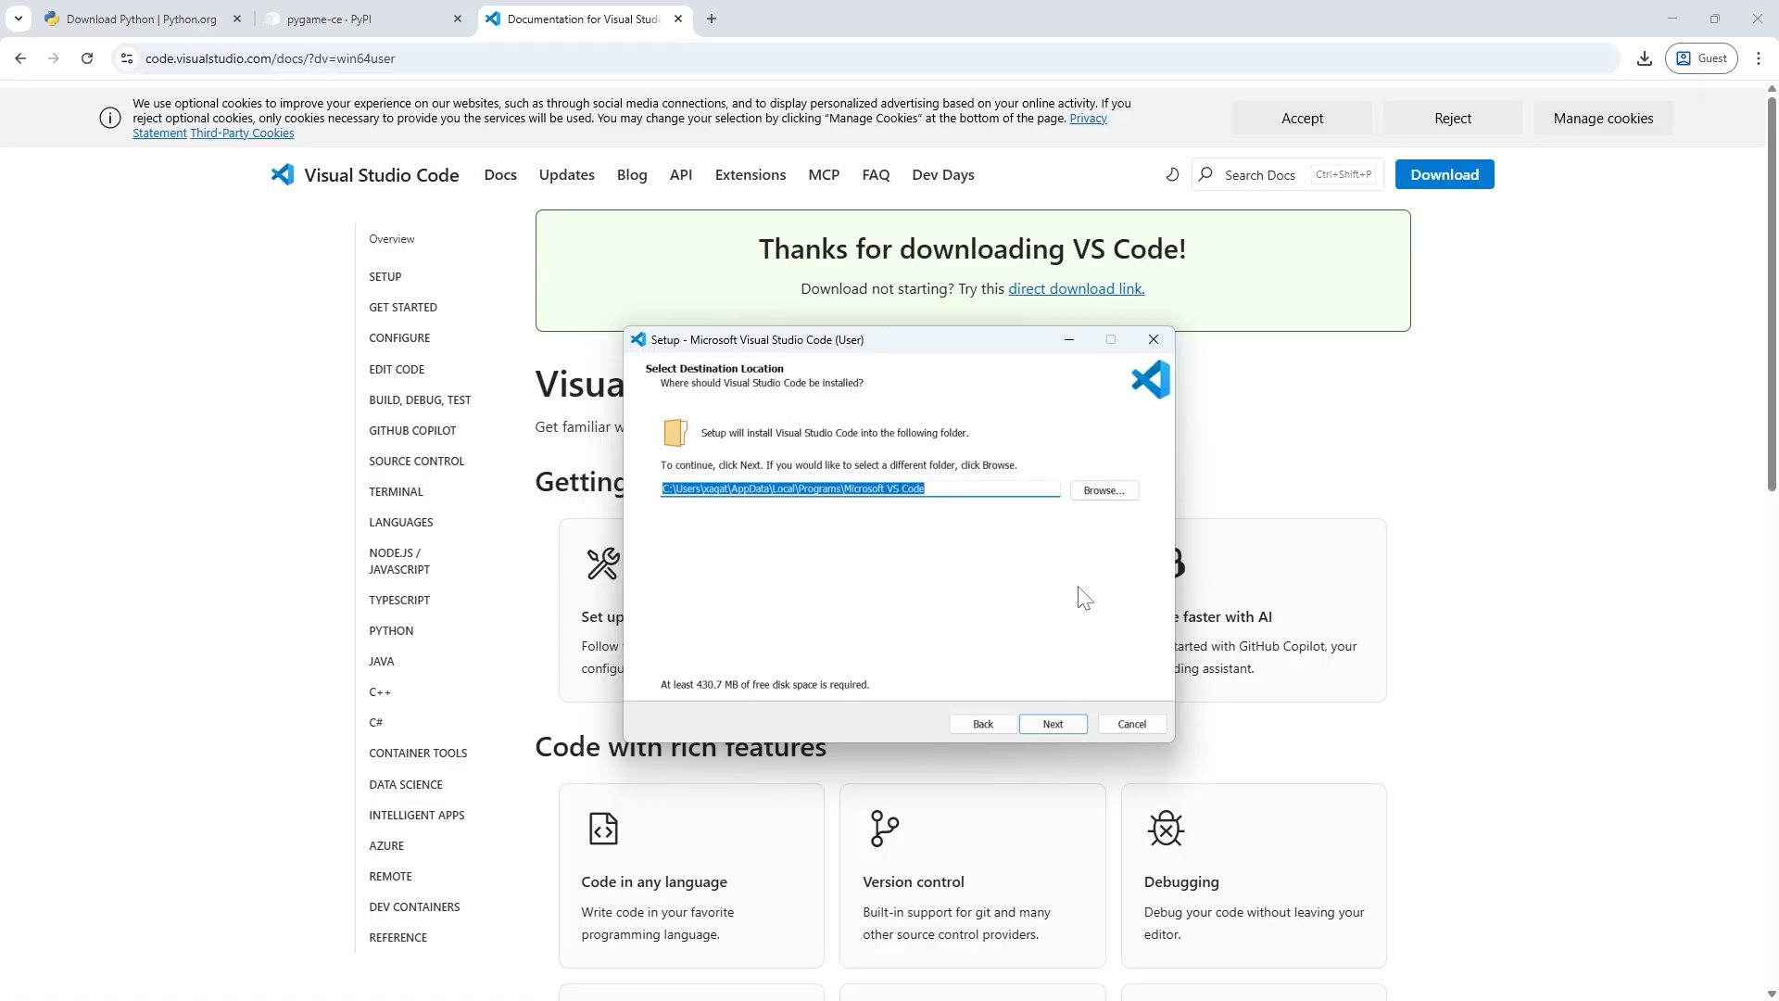
left_click(1042, 723)
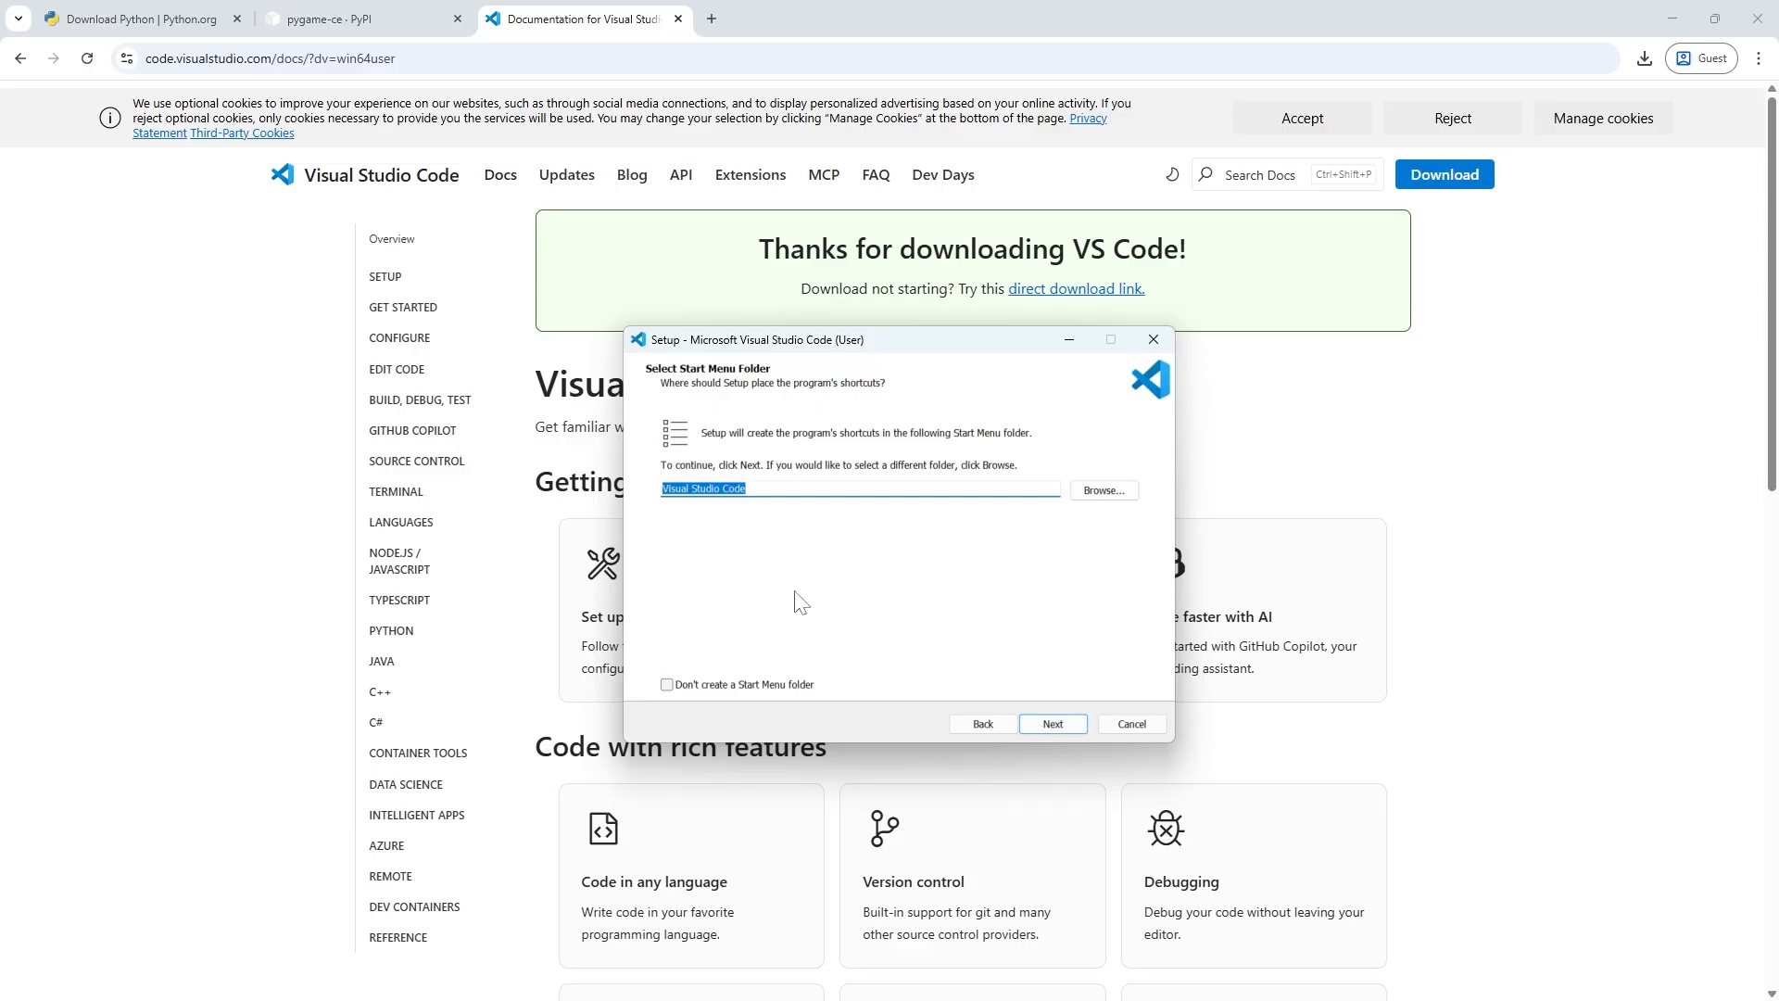
left_click(1050, 728)
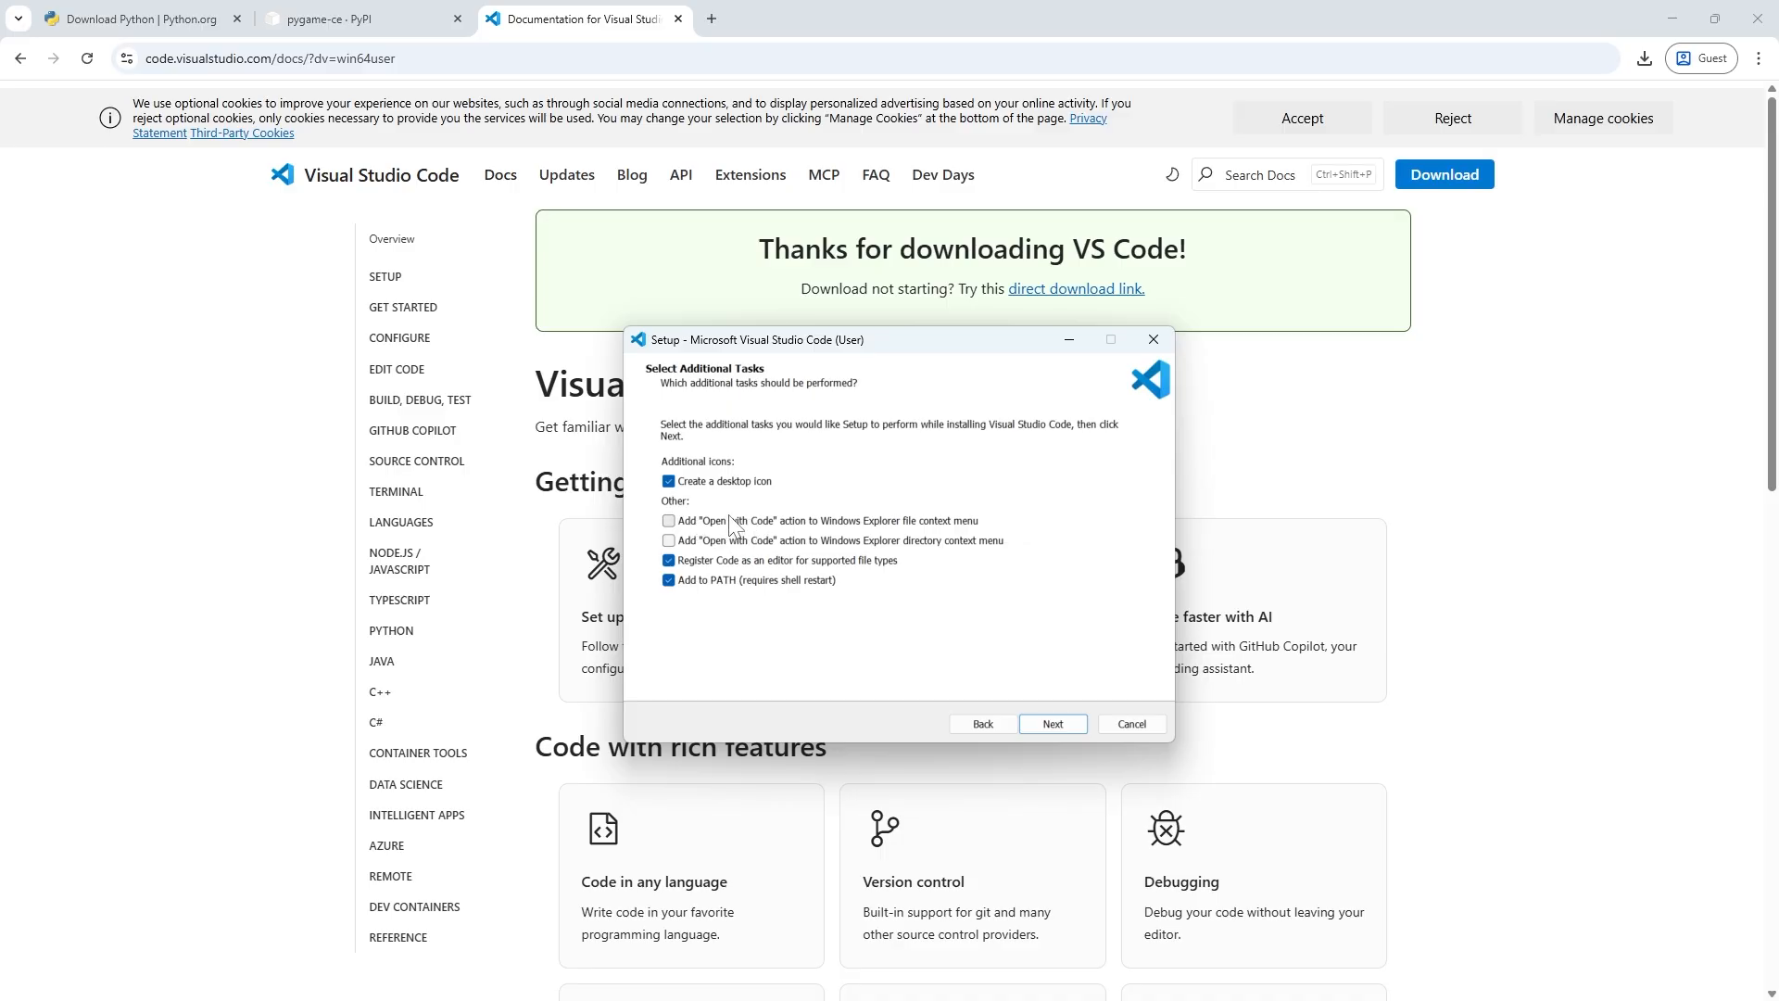
- Add the "Open with Code" context menu actions, install Visual Studio Code, and finish setup with the launch option enabled
left_click(688, 521)
left_click(1051, 722)
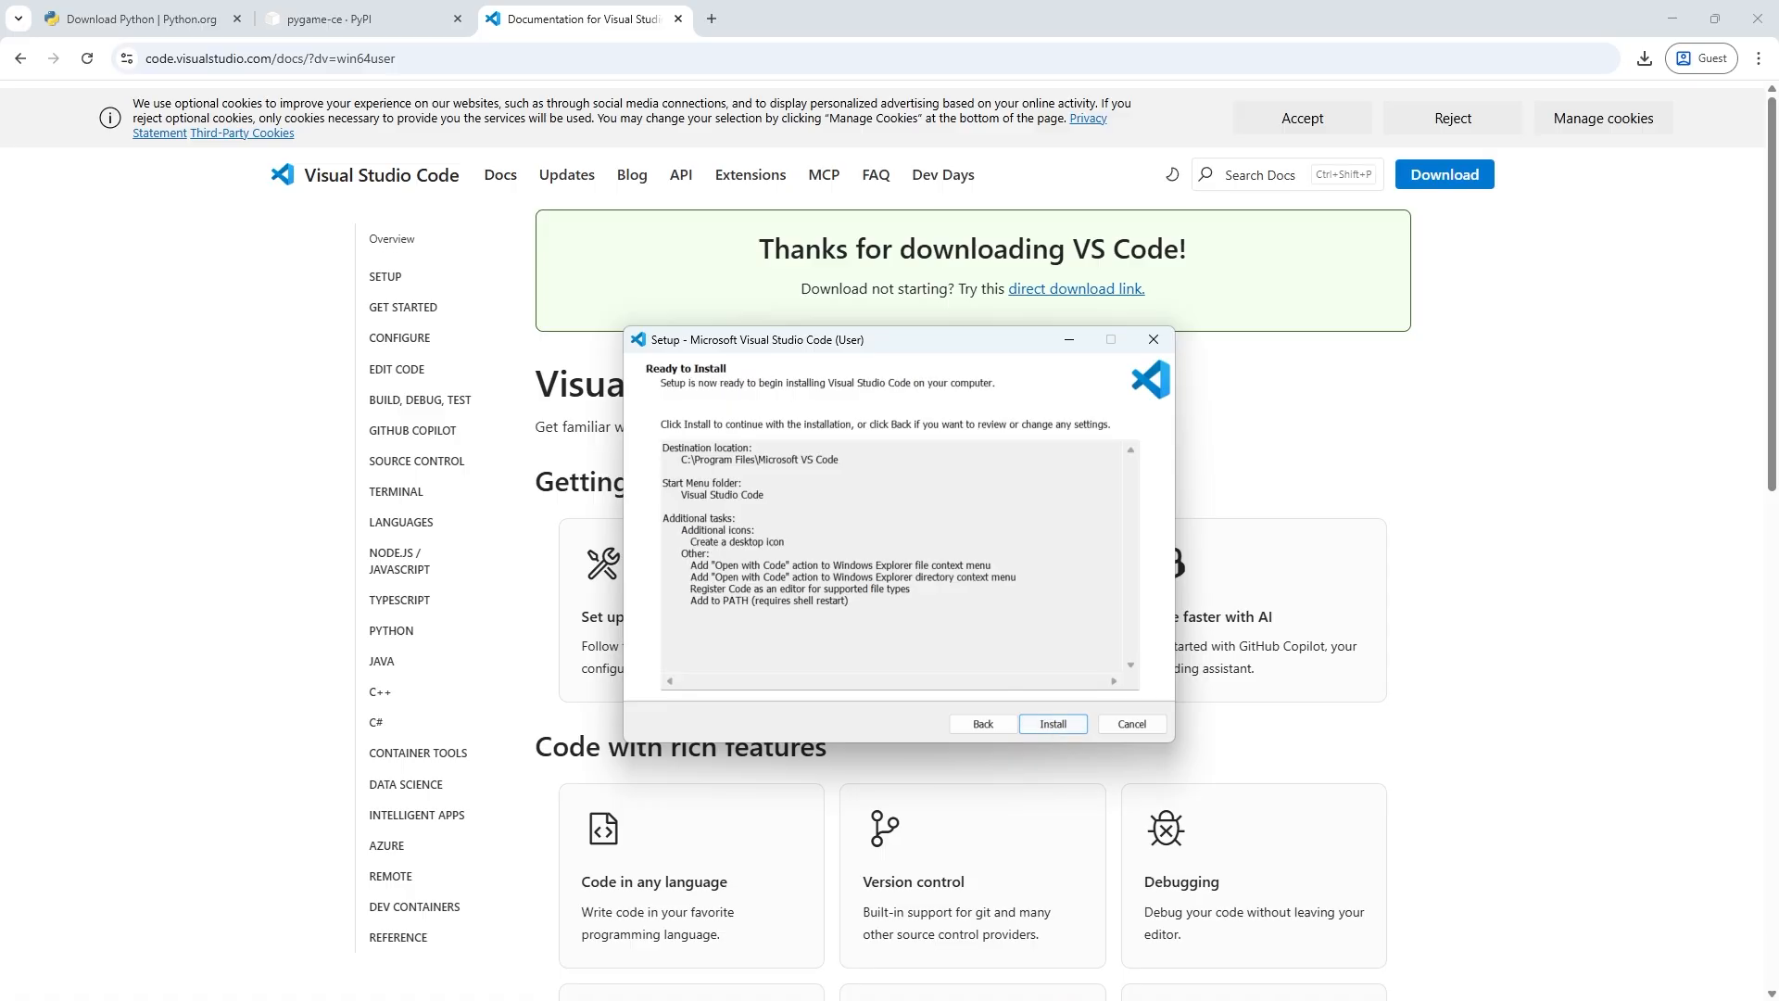
left_click(1050, 723)
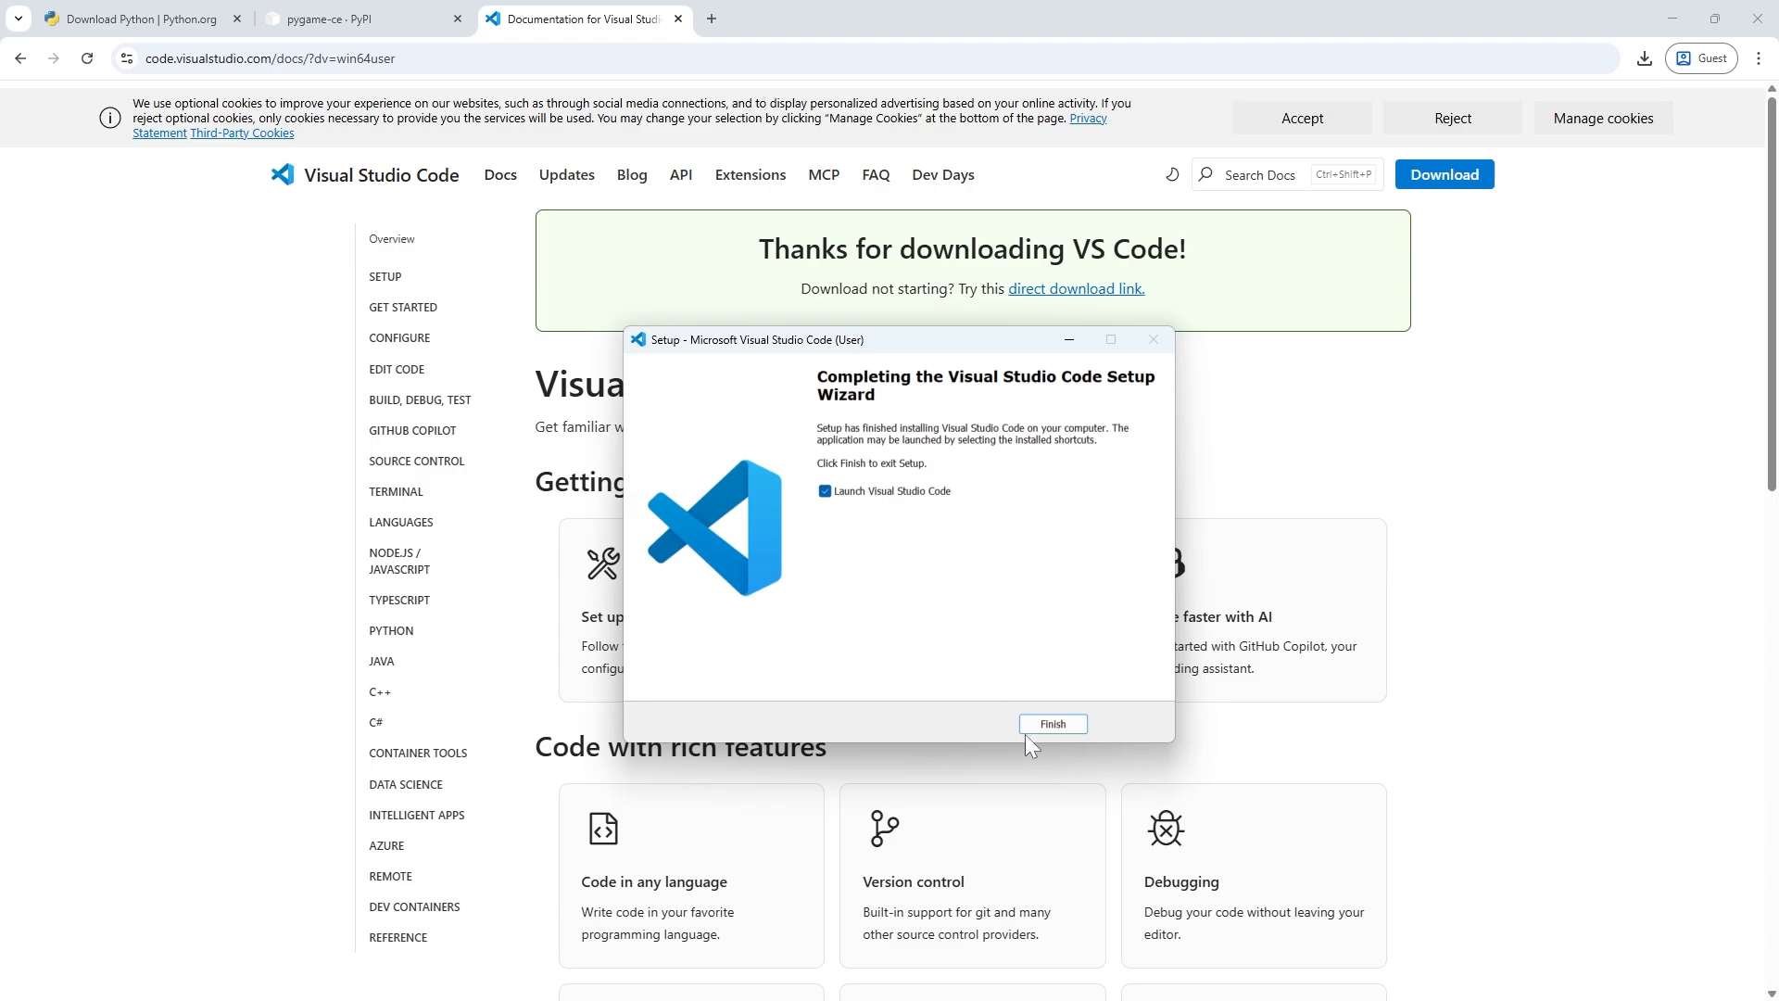
left_click(1051, 722)
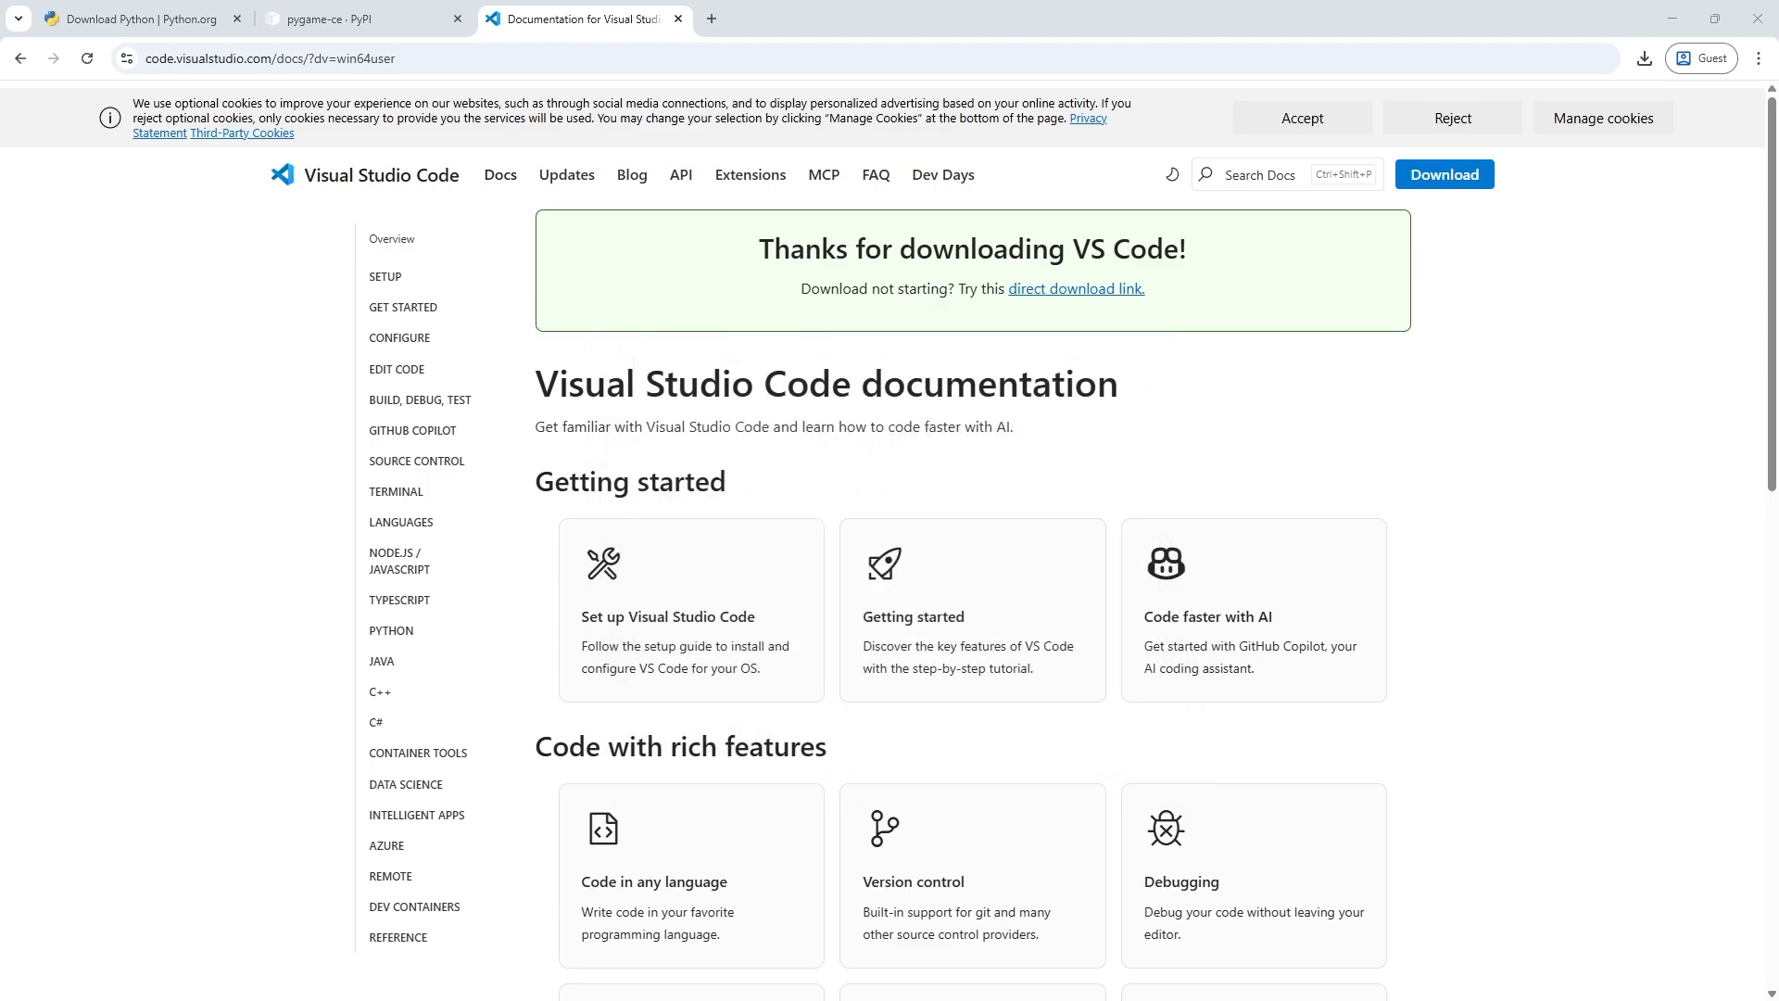
- Maximize the Visual Studio Code window and close both the setup walkthrough and the Copilot chat
left_click_drag(278, 996, 967, 2)
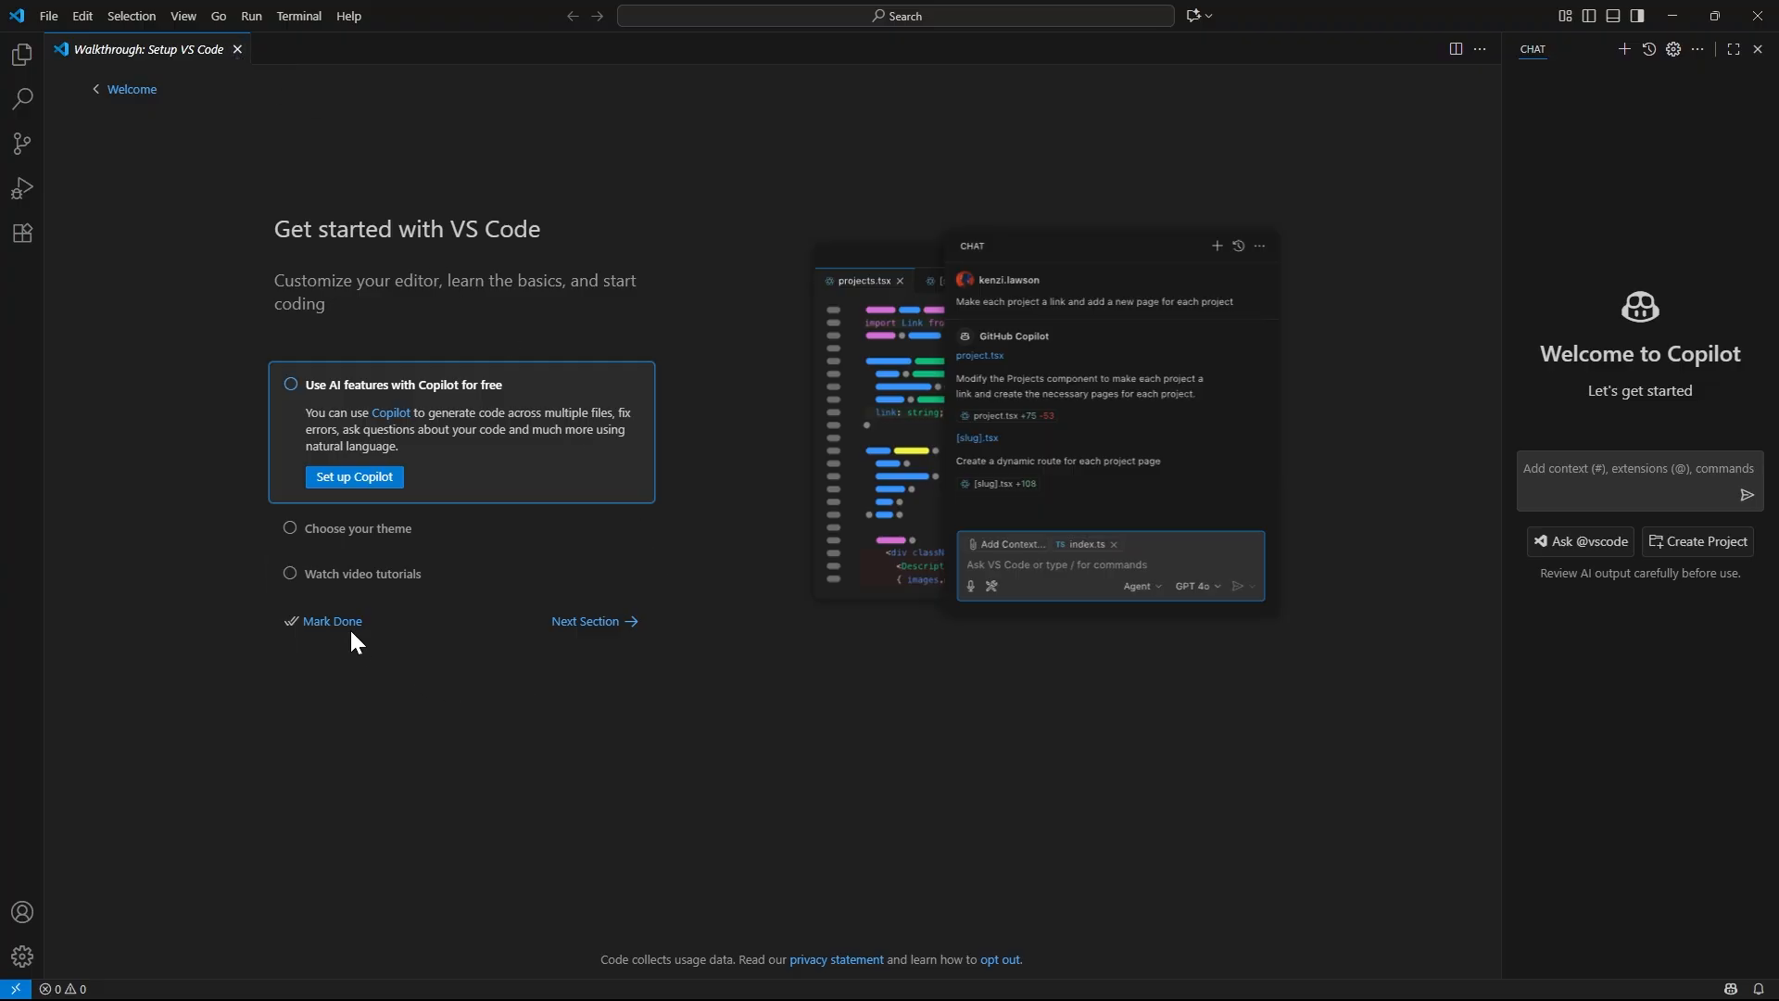
left_click(238, 51)
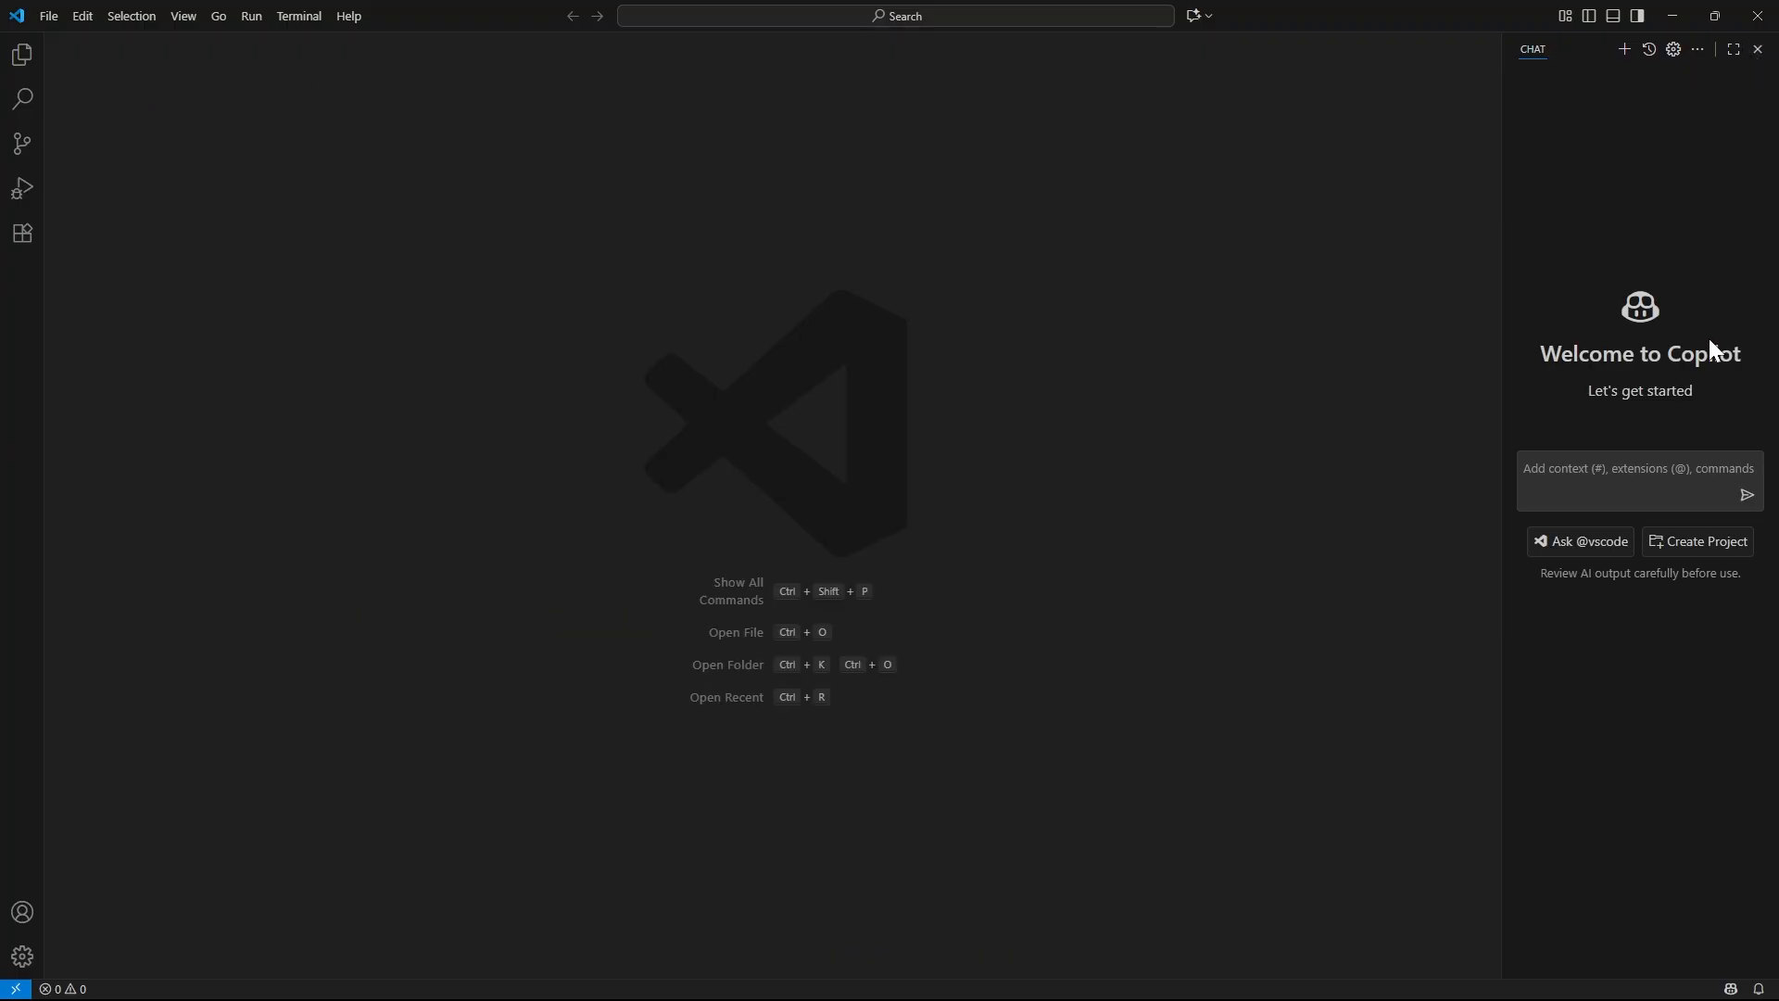
left_click(1757, 52)
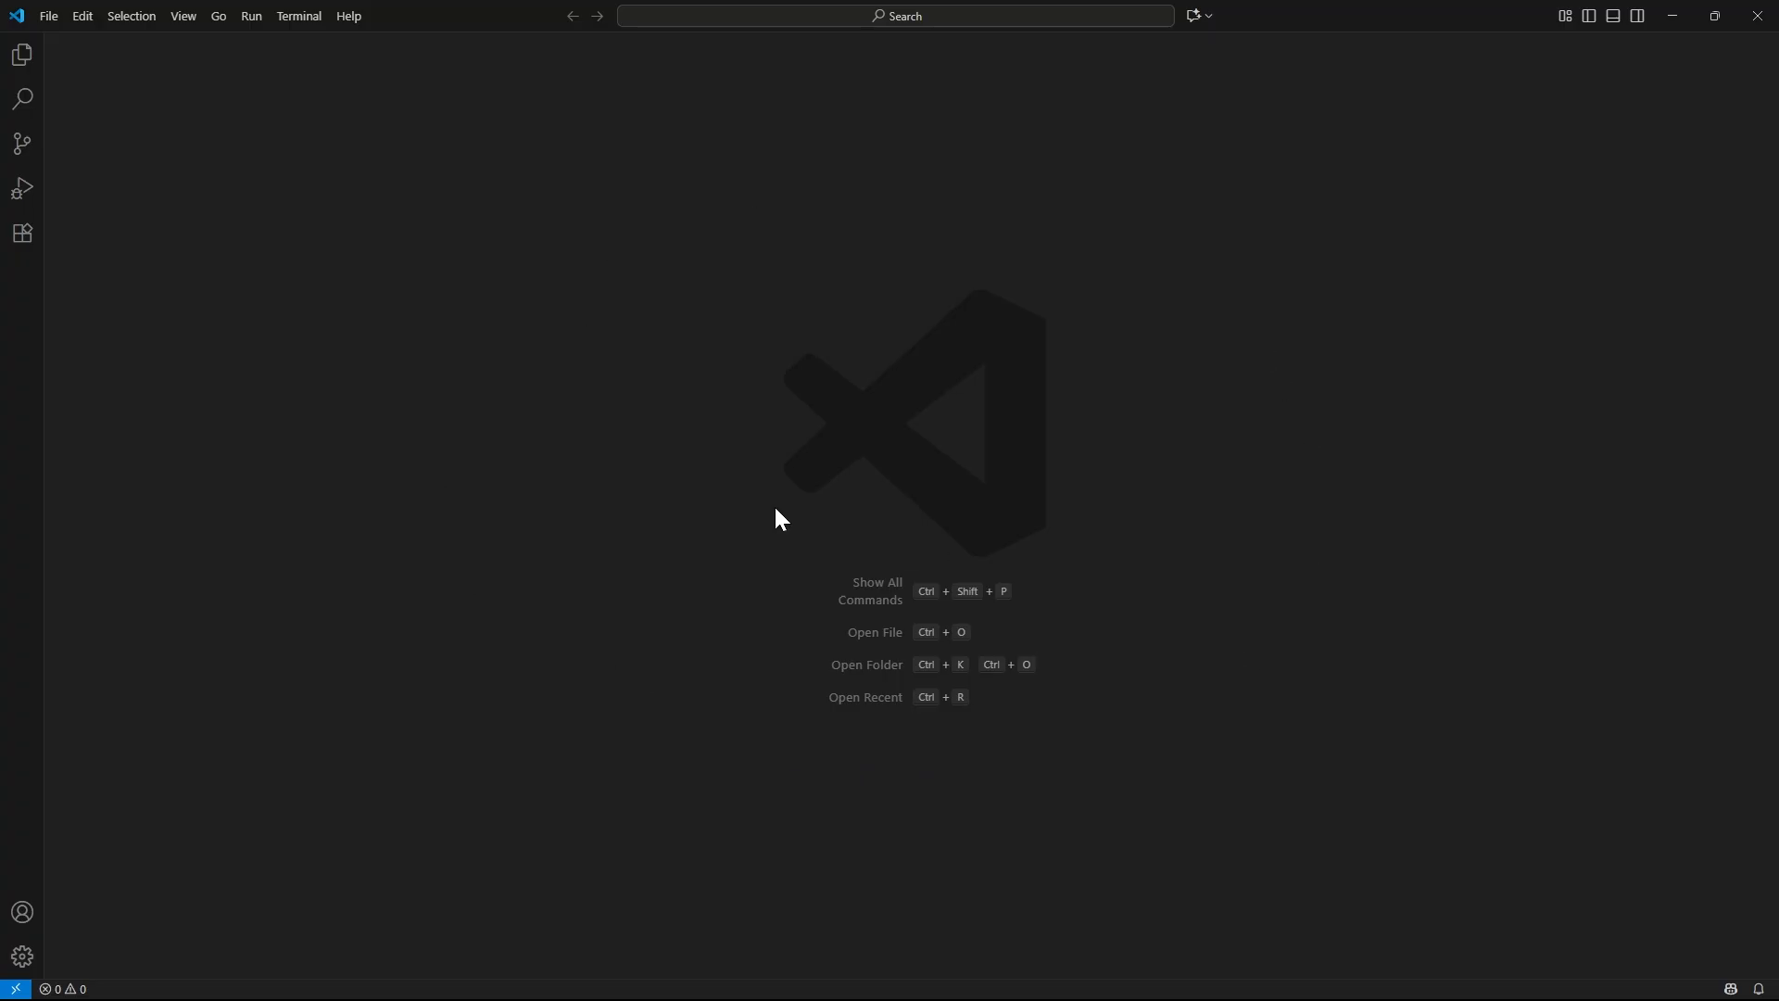
- Search the extension marketplace for "python" and install Microsoft's Python extension
left_click(61, 13)
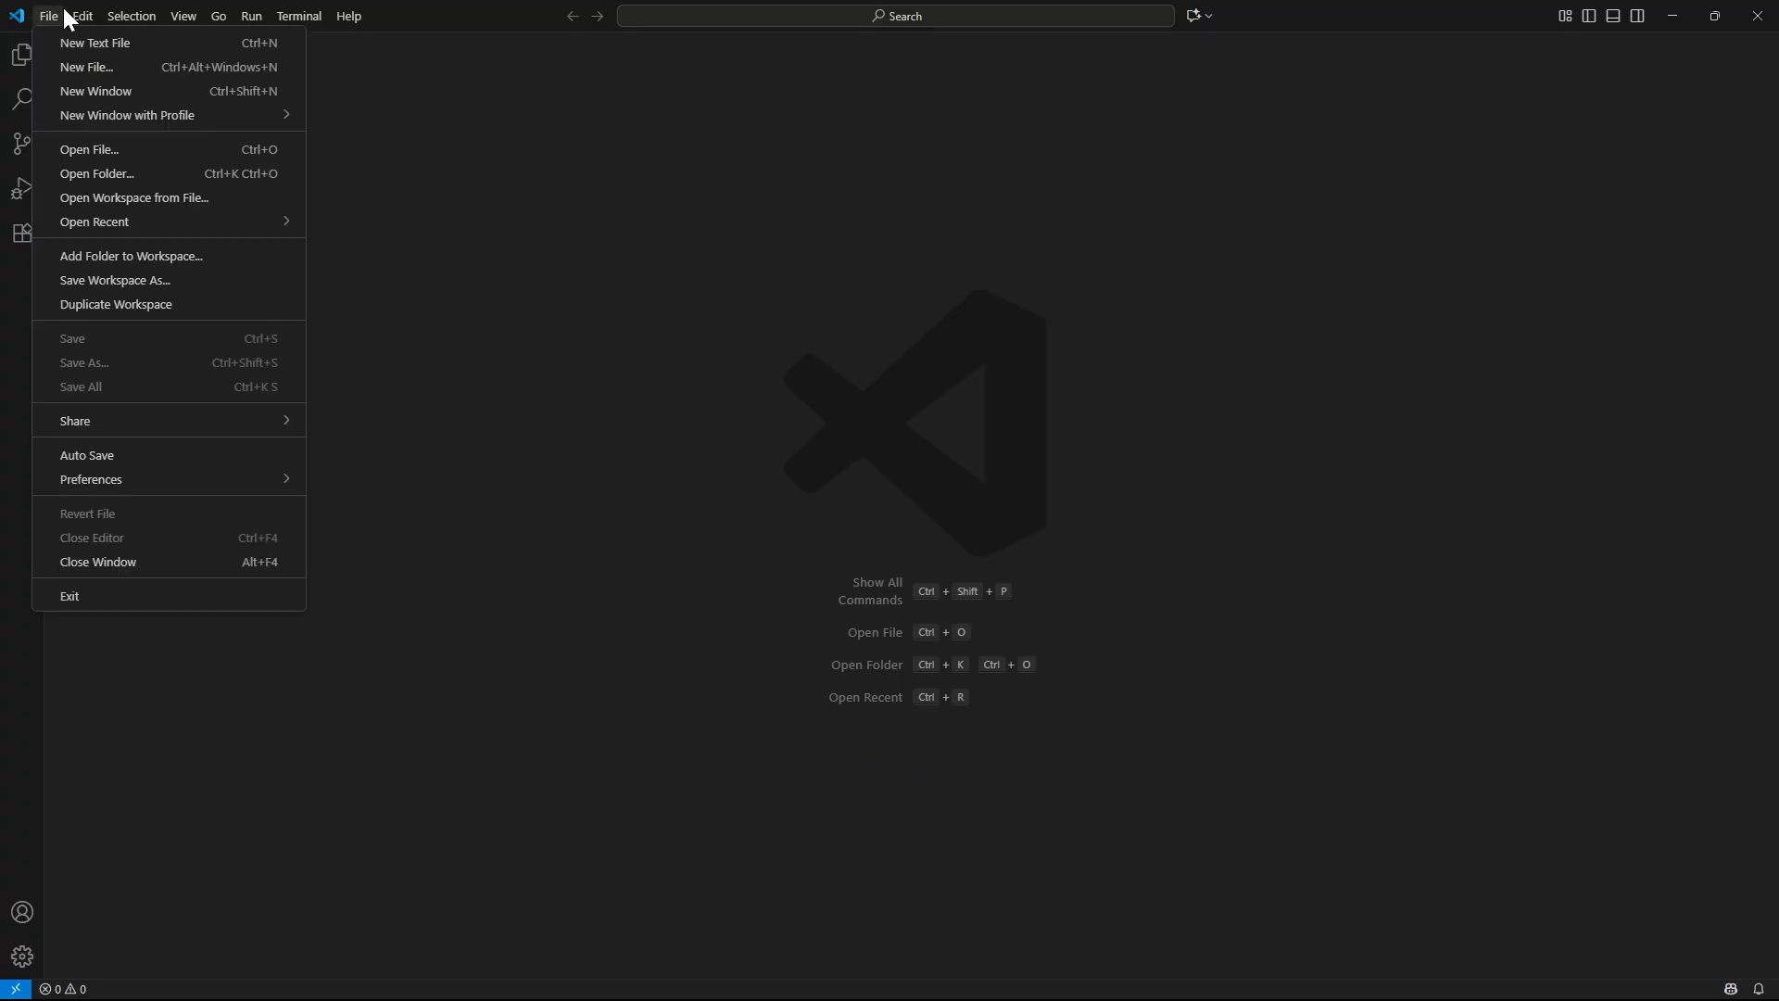
left_click(57, 67)
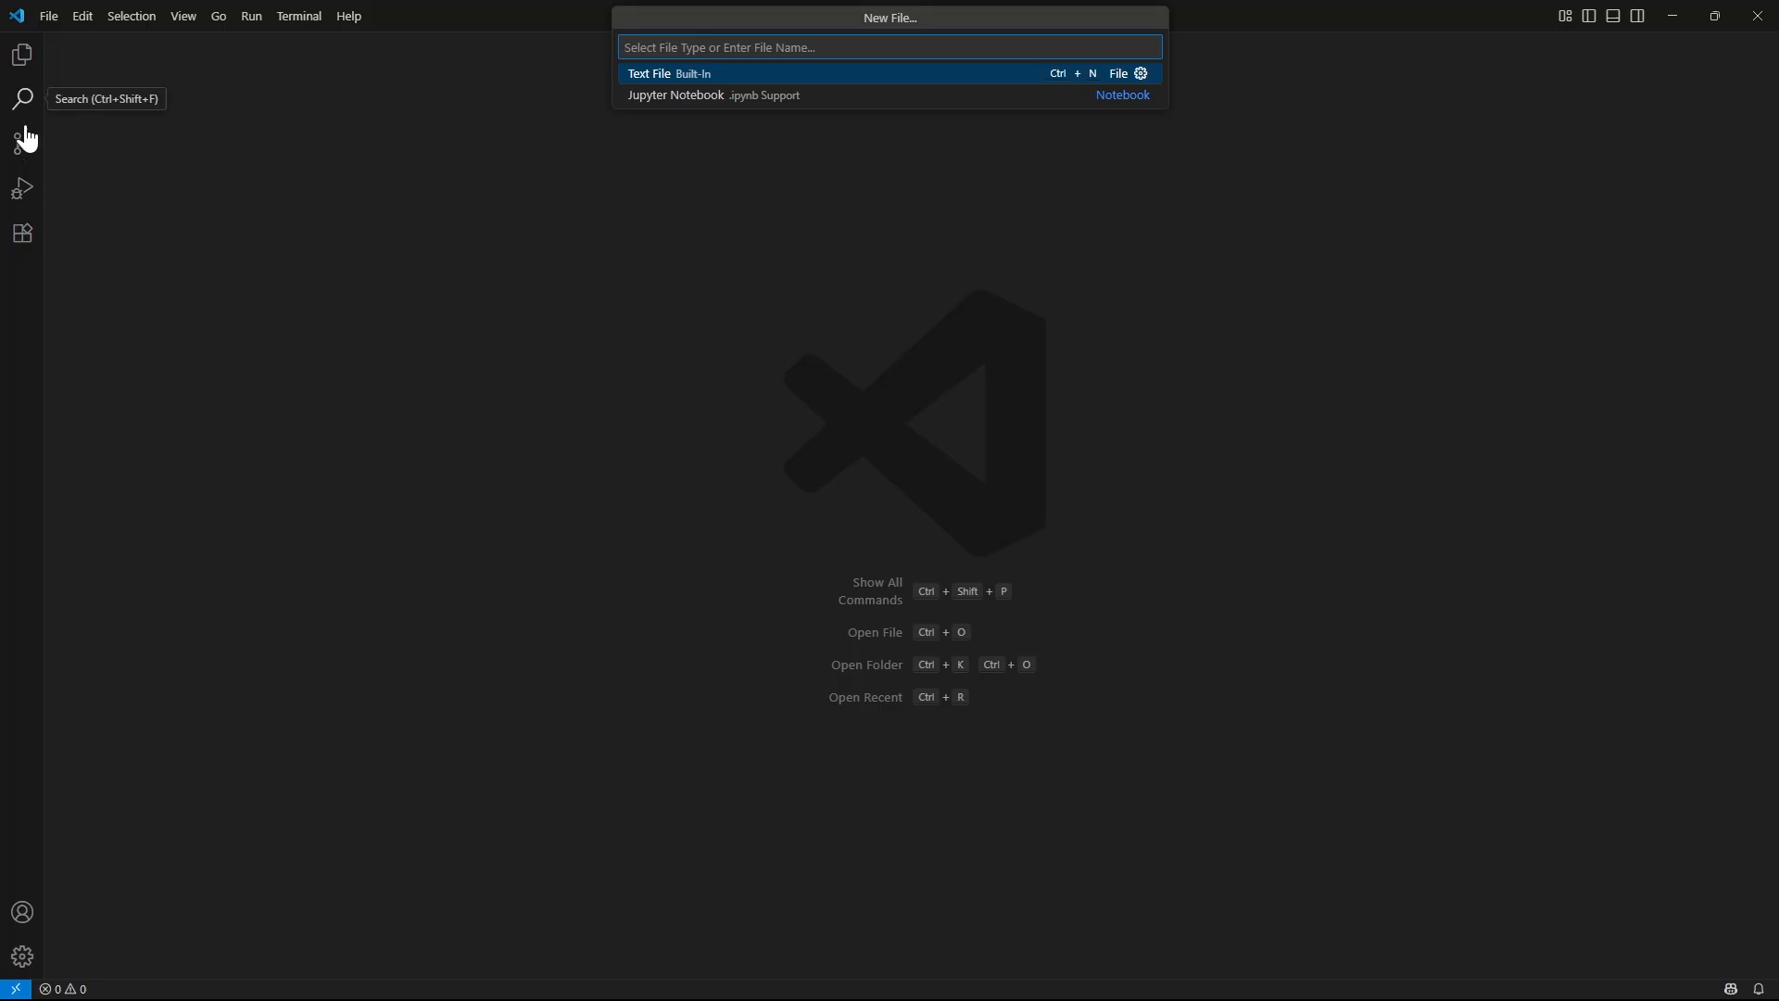
left_click(22, 239)
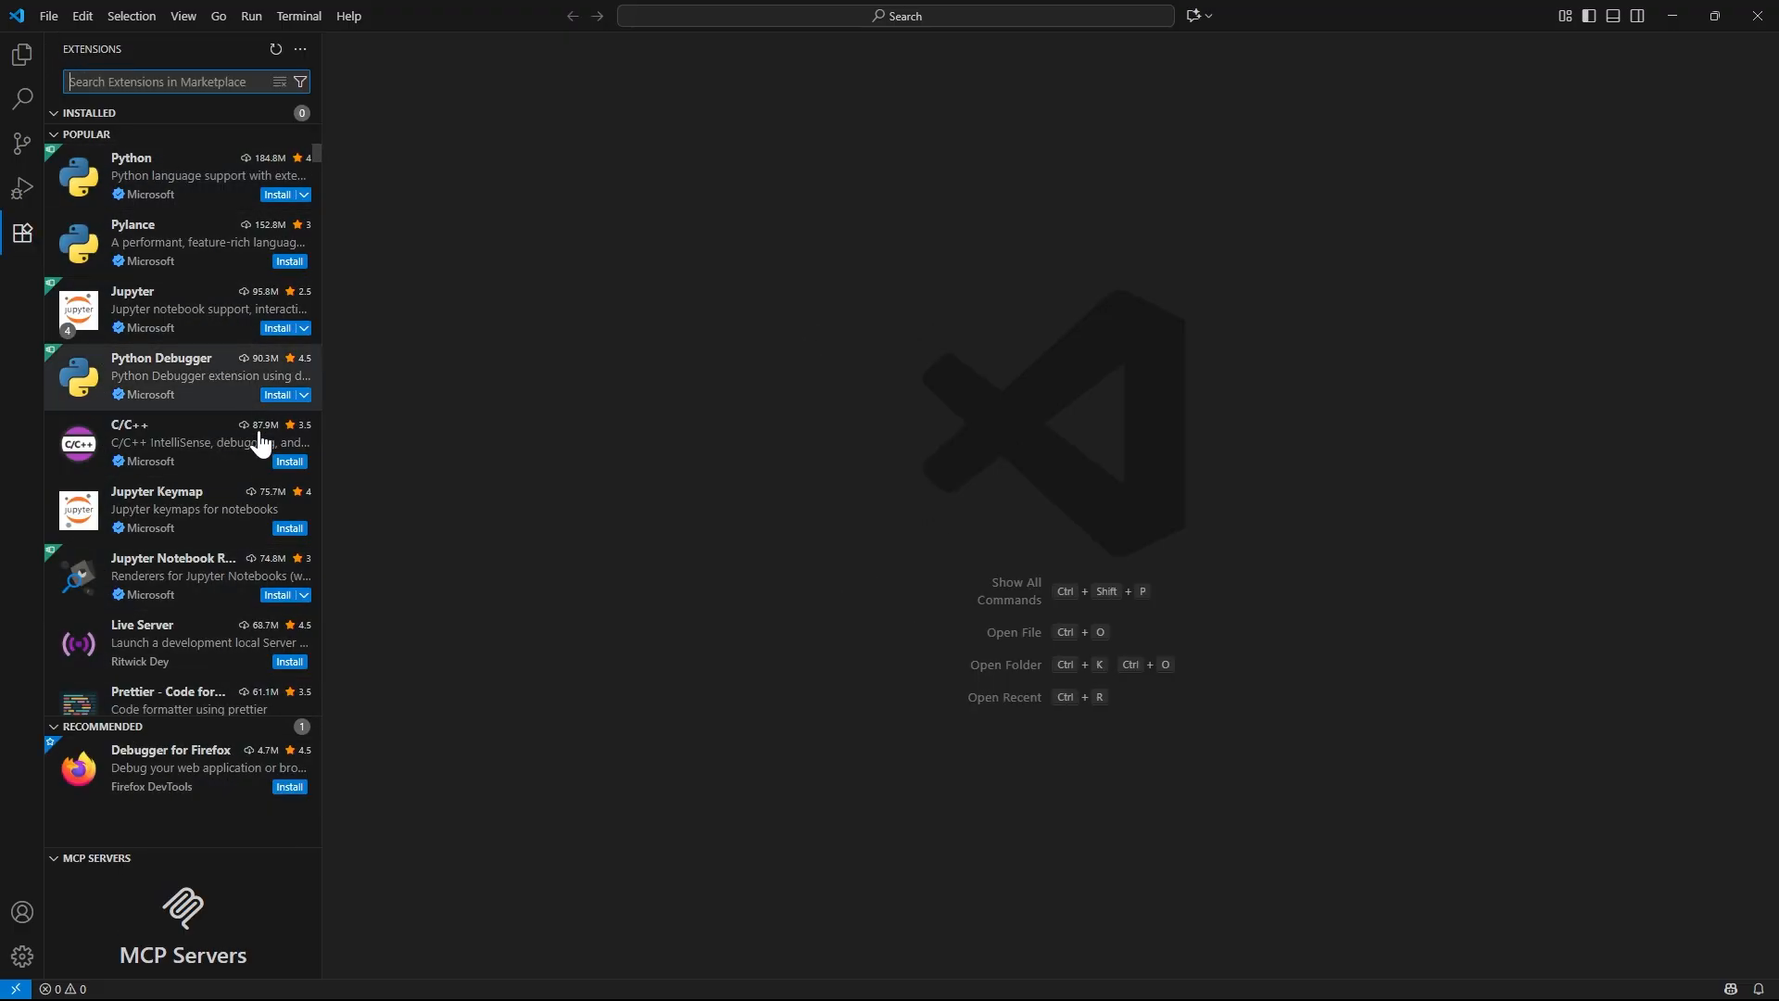
mouse_move(121, 171)
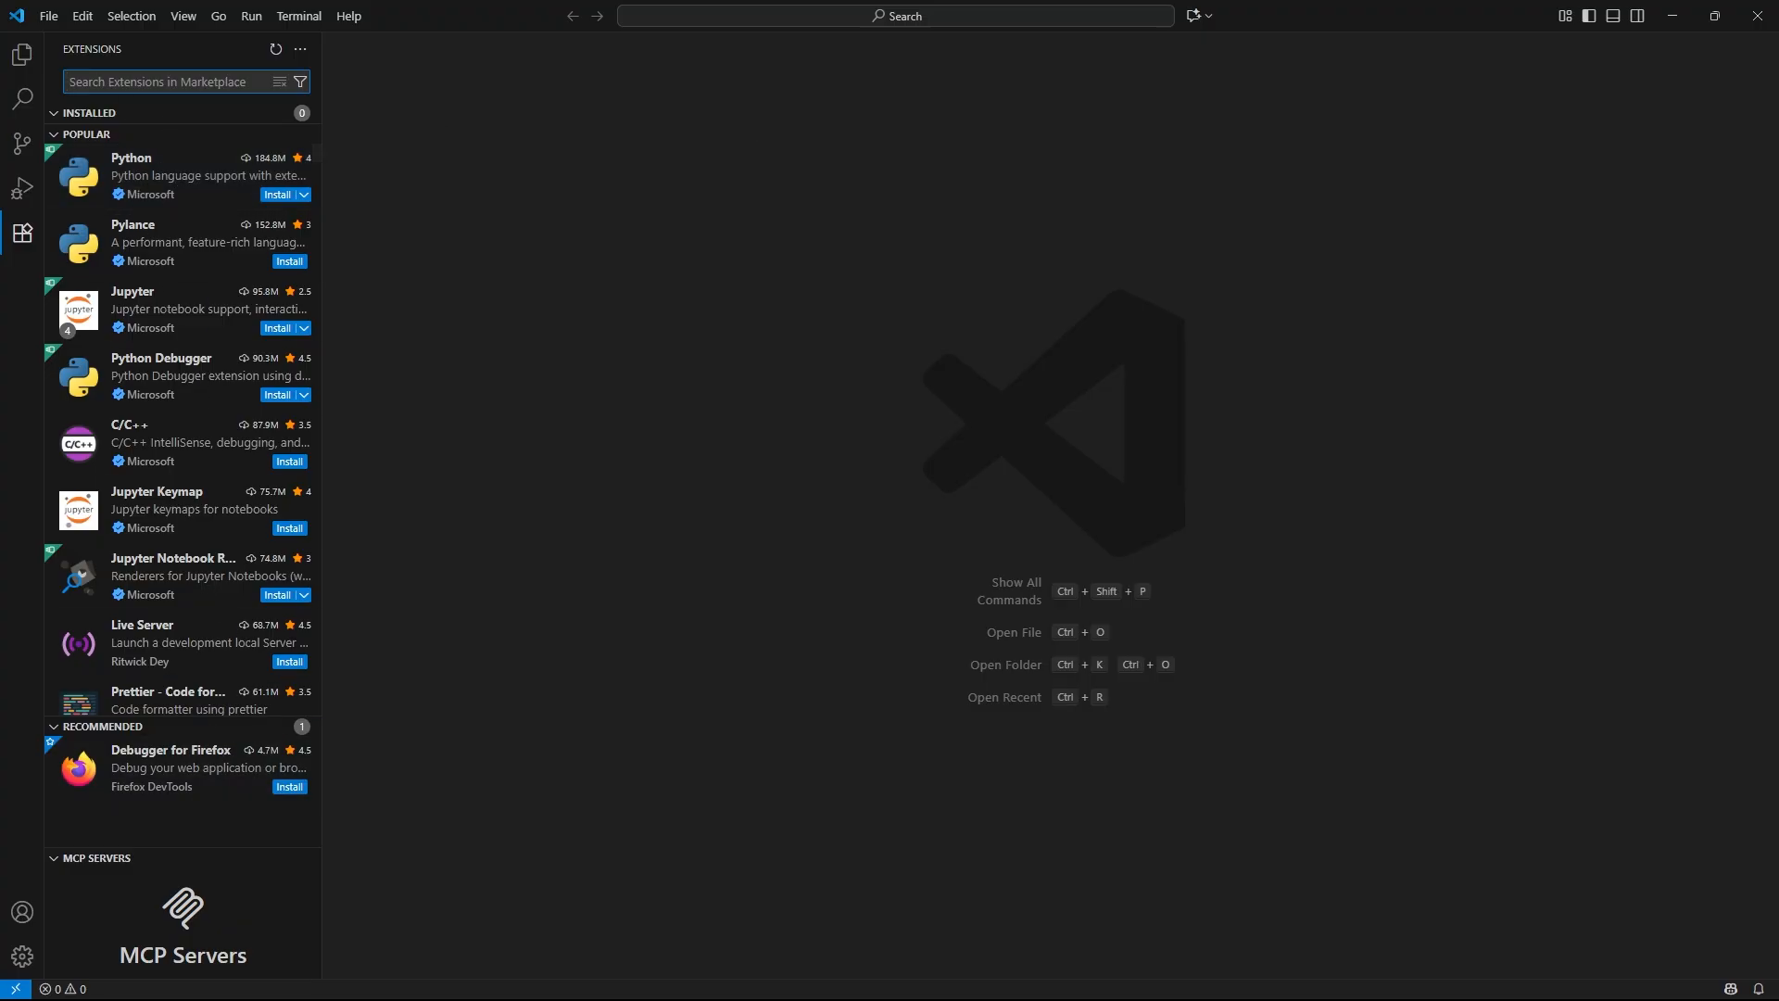
type("python")
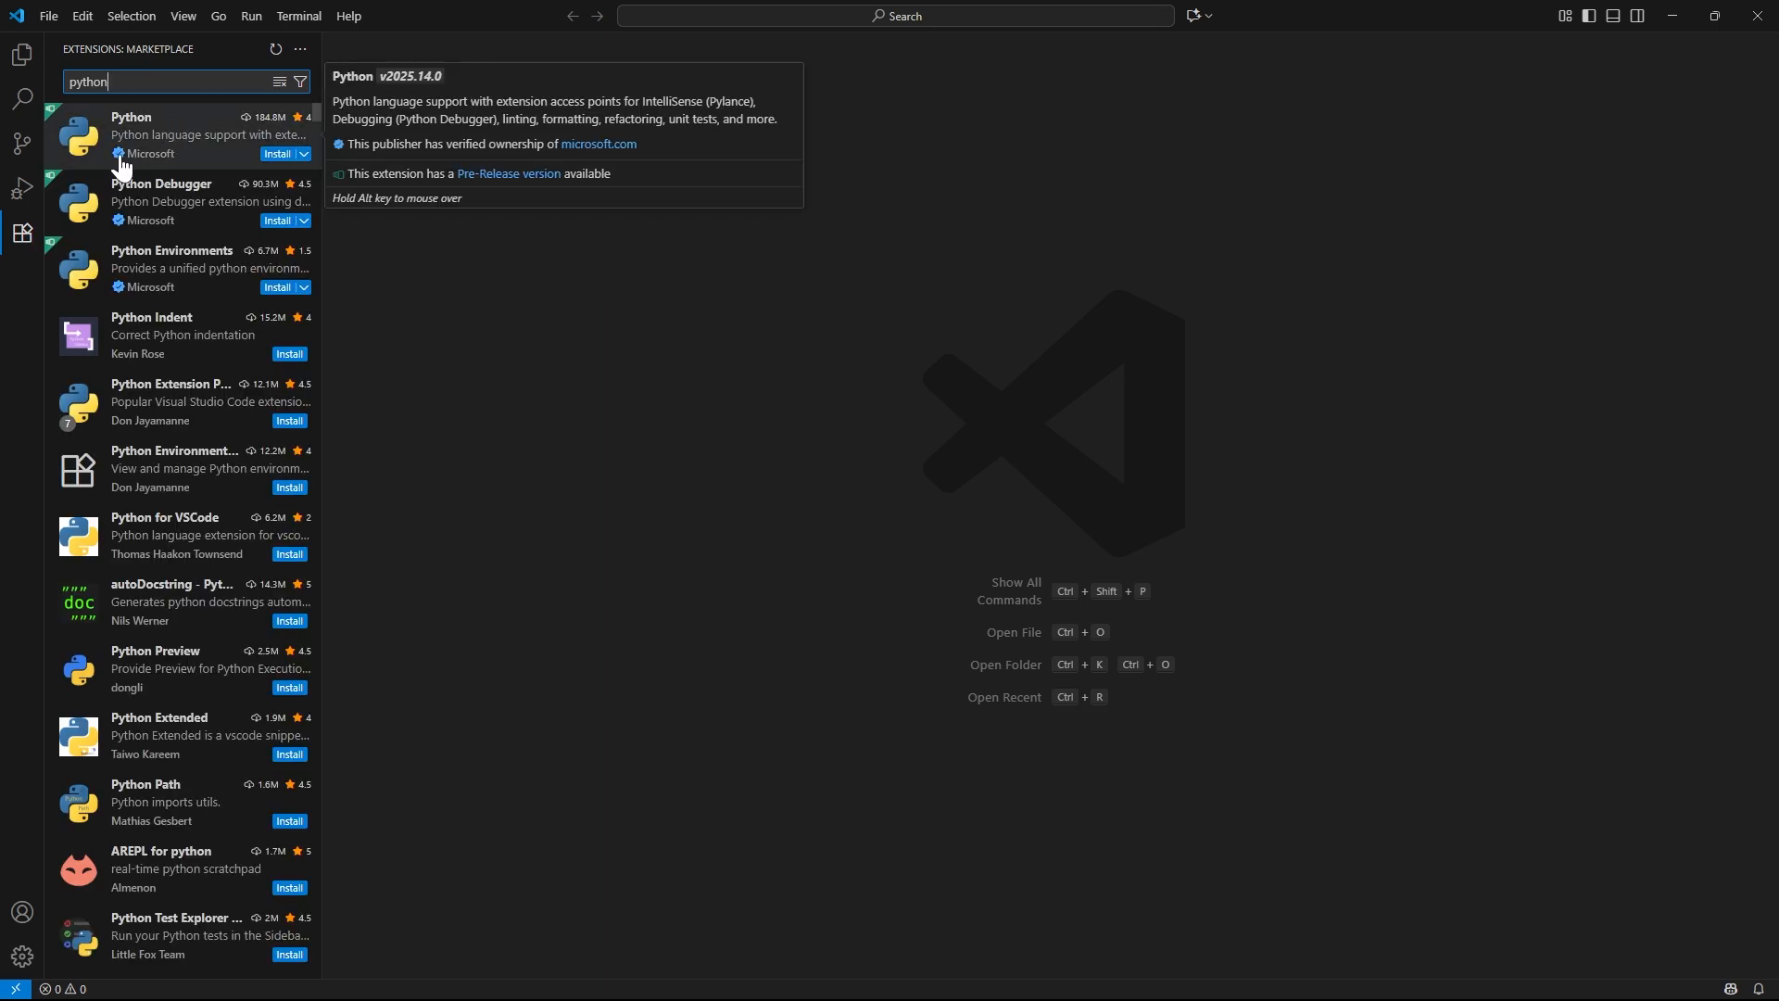
left_click(275, 154)
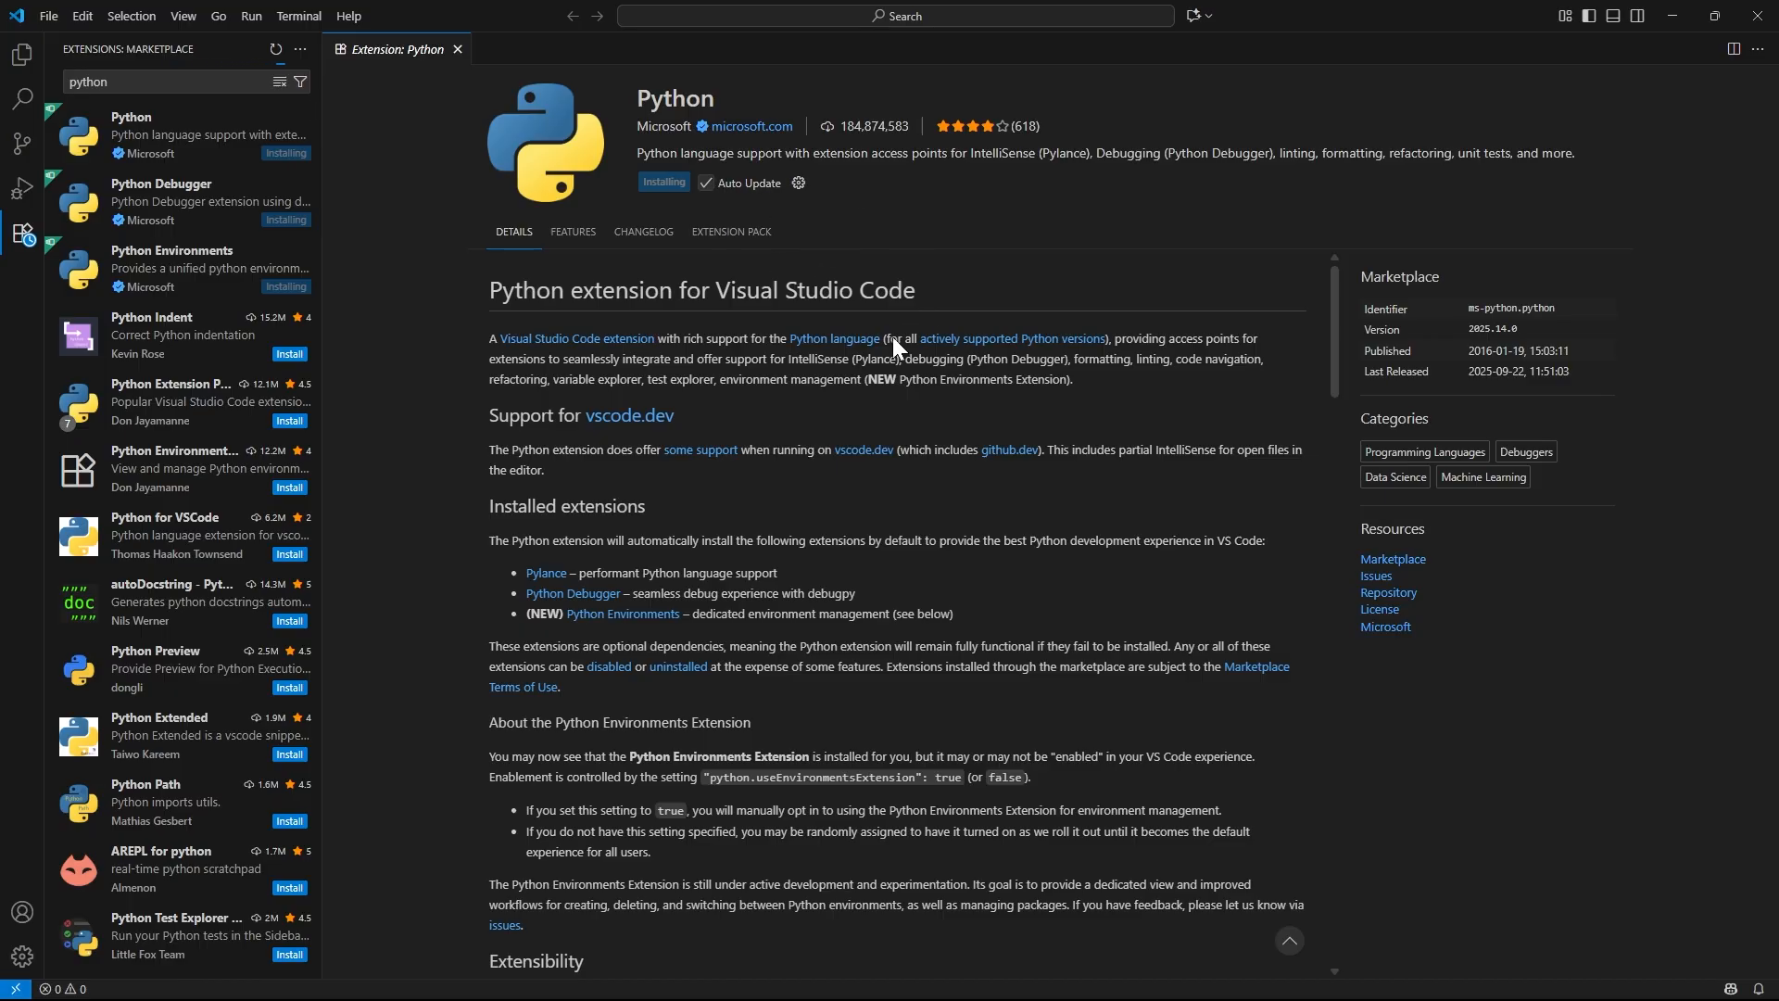
scroll(784, 535, "down", 5)
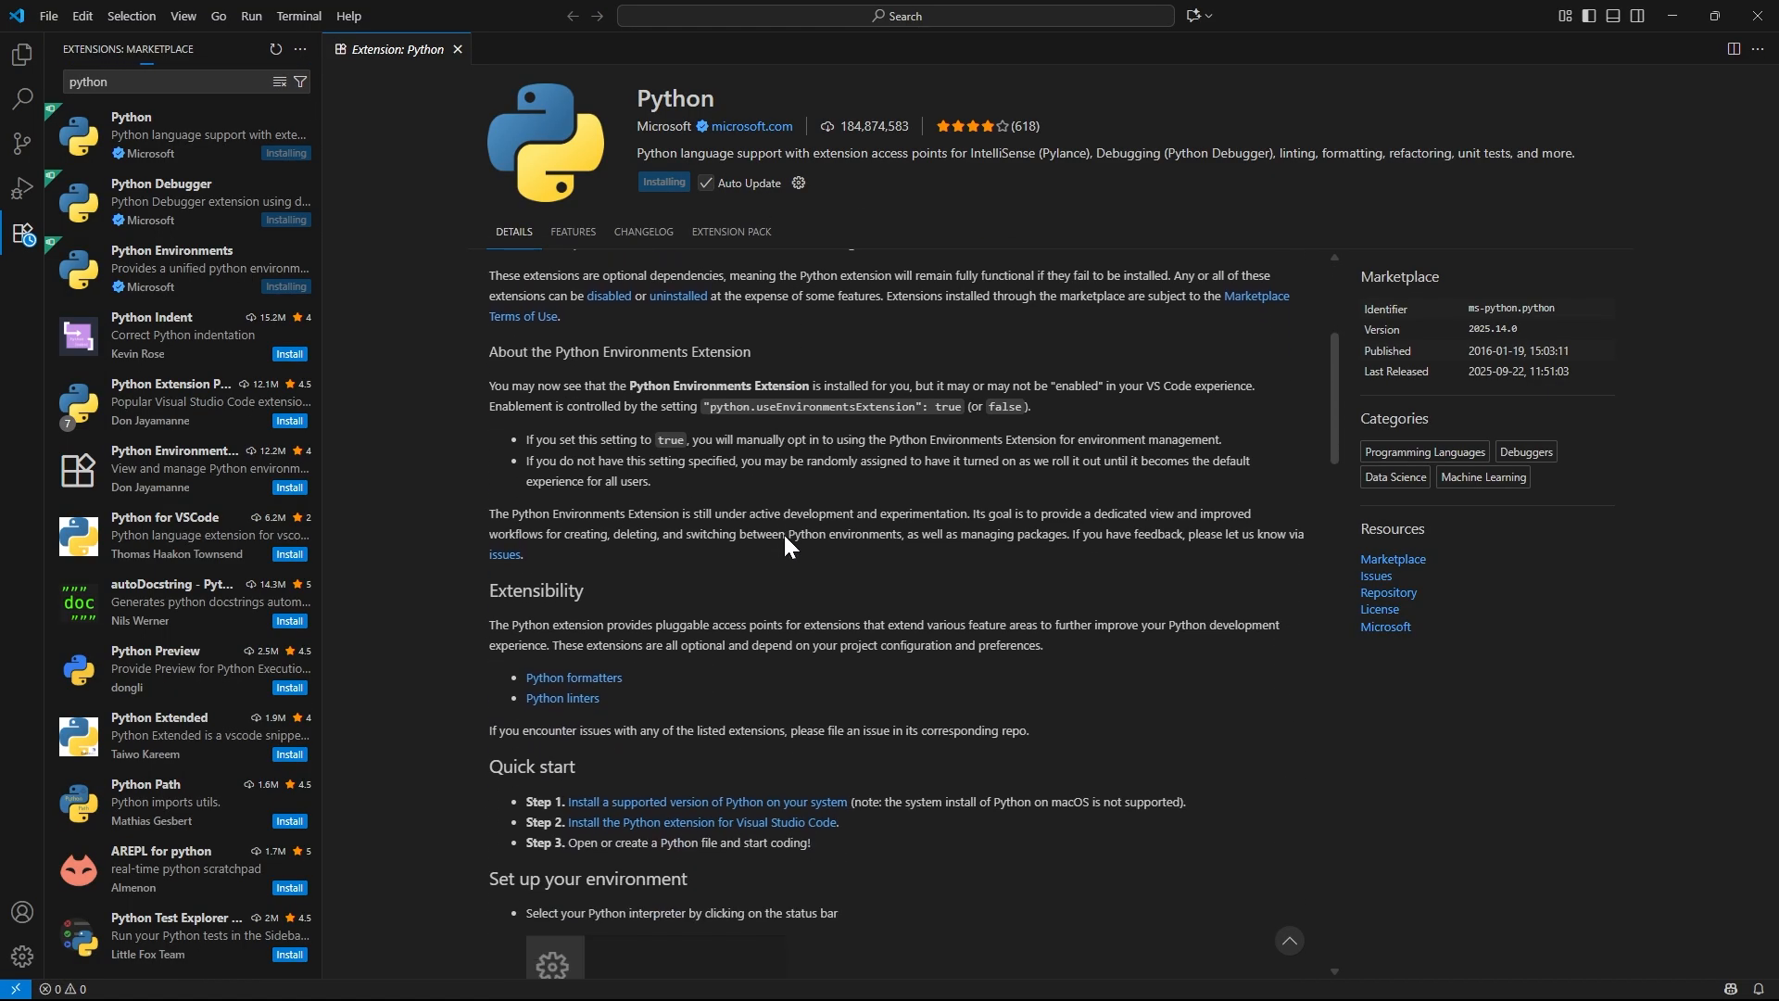
scroll(782, 532, "up", 5)
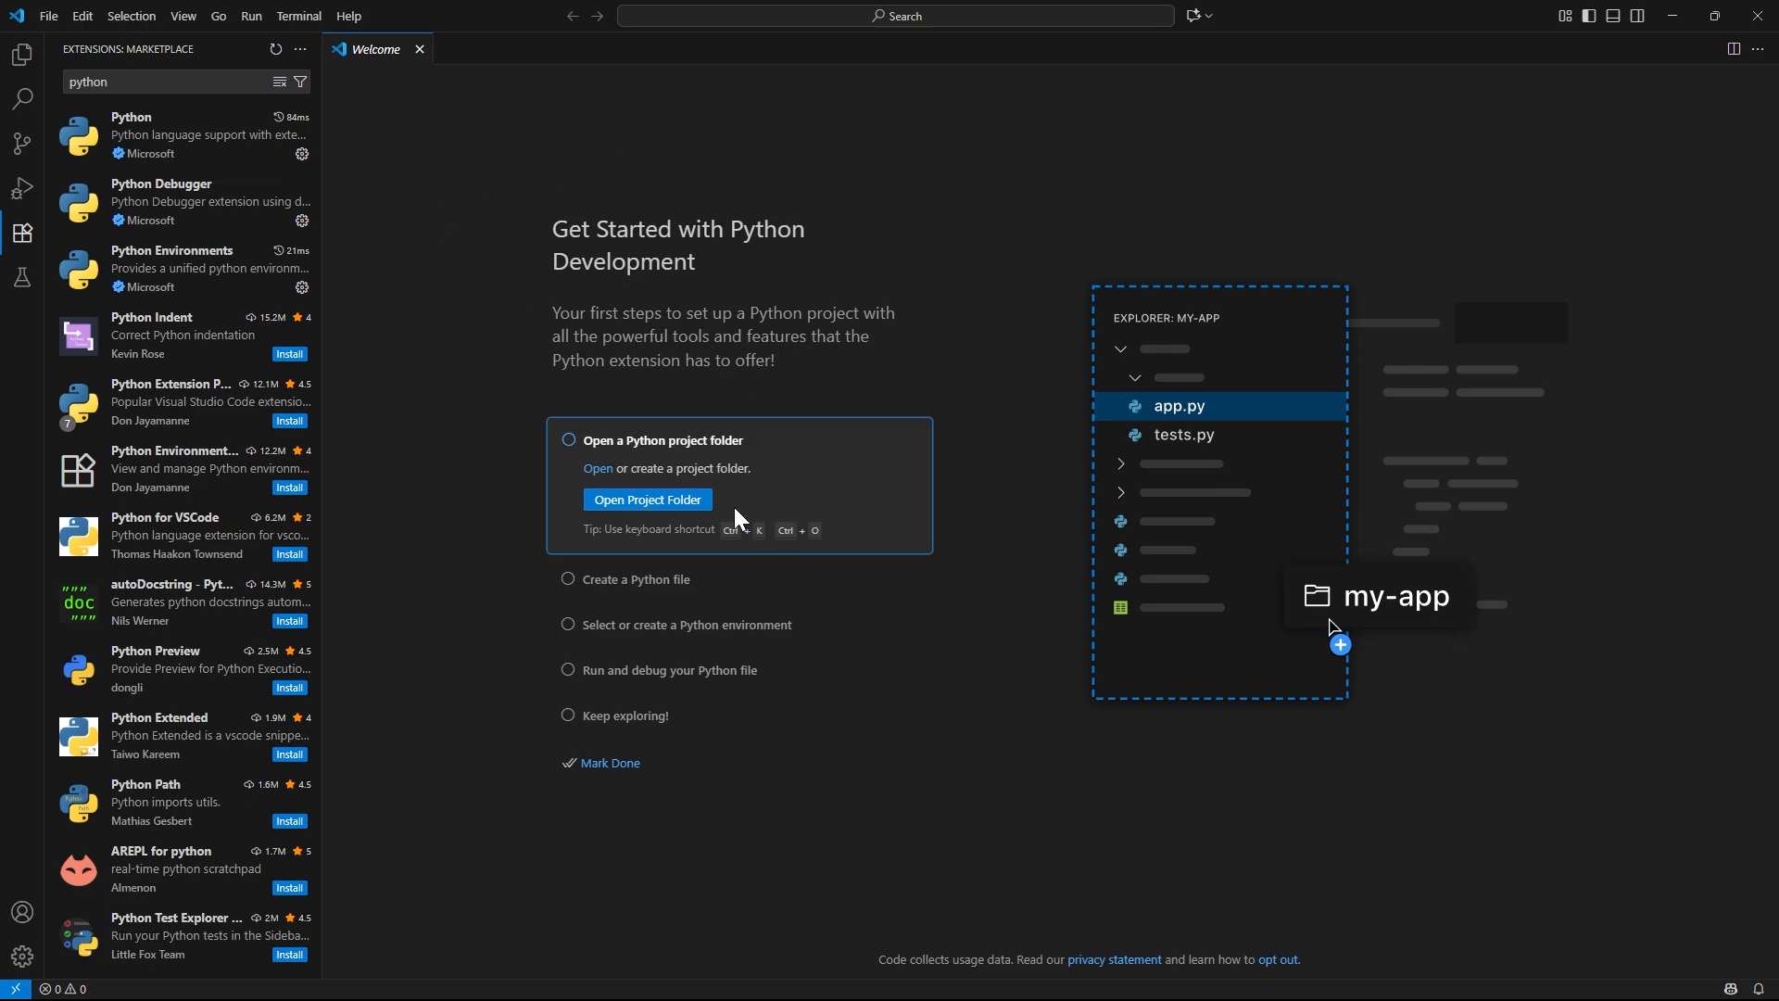
- Open the Python Test folder in Documents as the project folder, trusting its authors and those of the parent folder's files
left_click(655, 506)
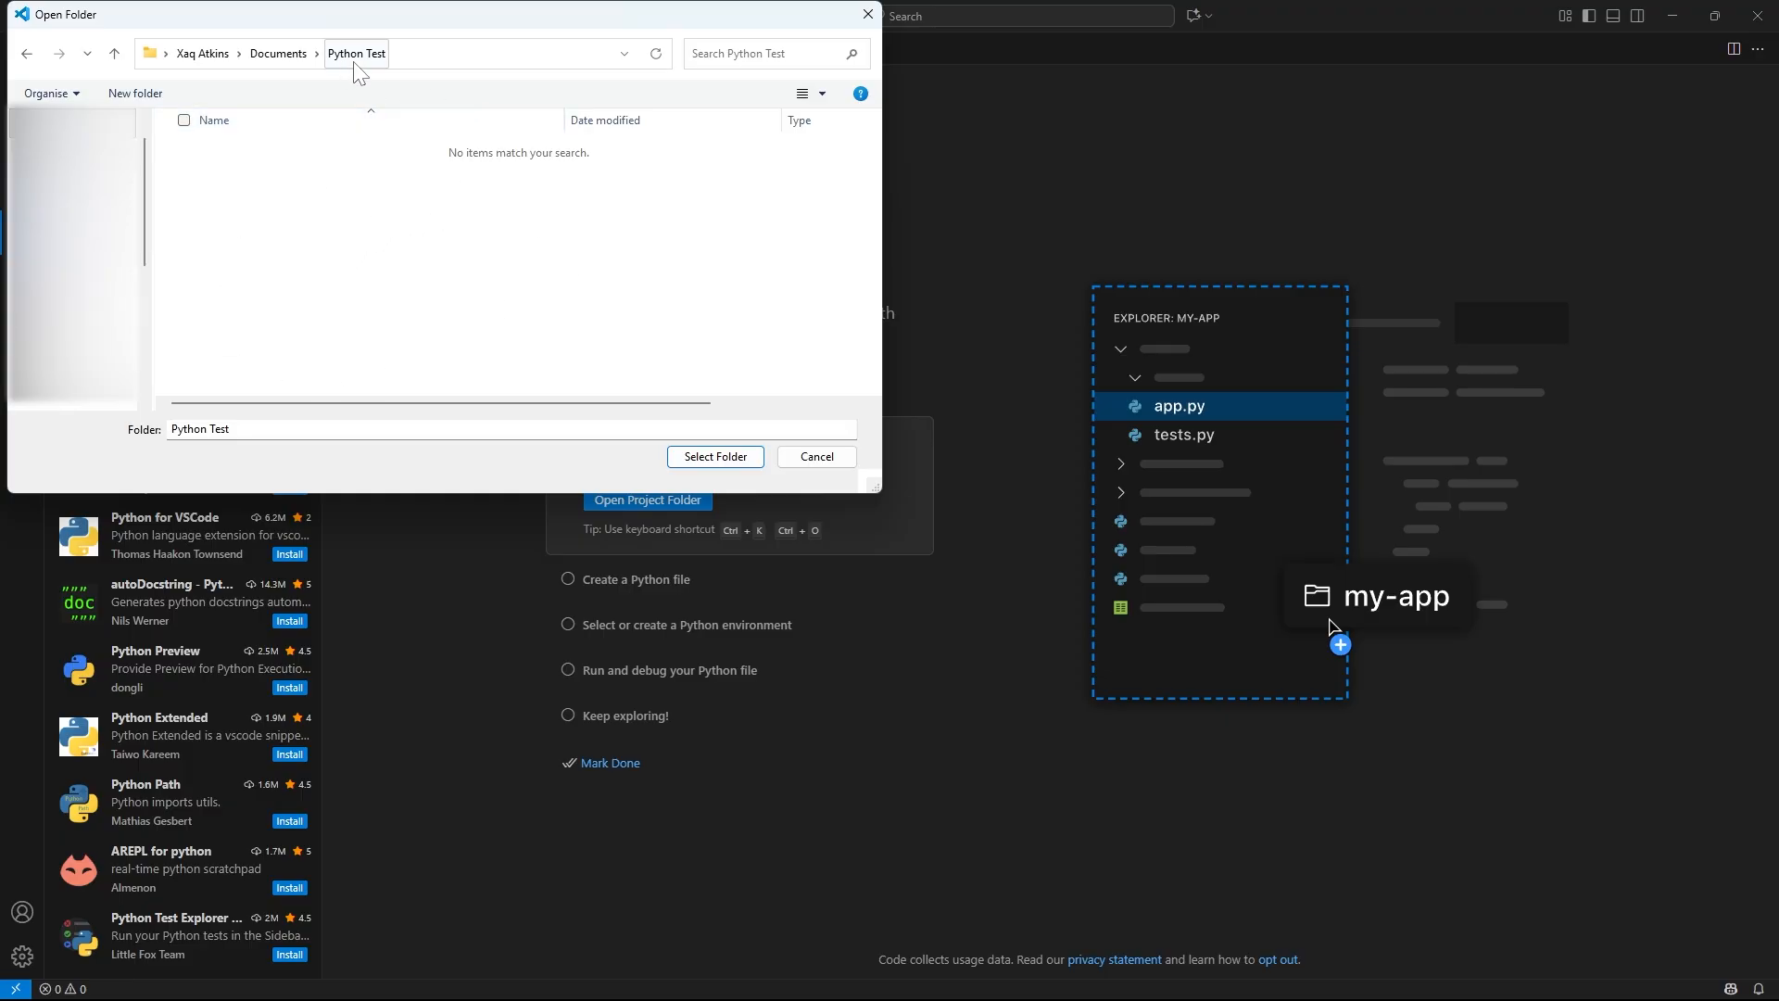
left_click(714, 456)
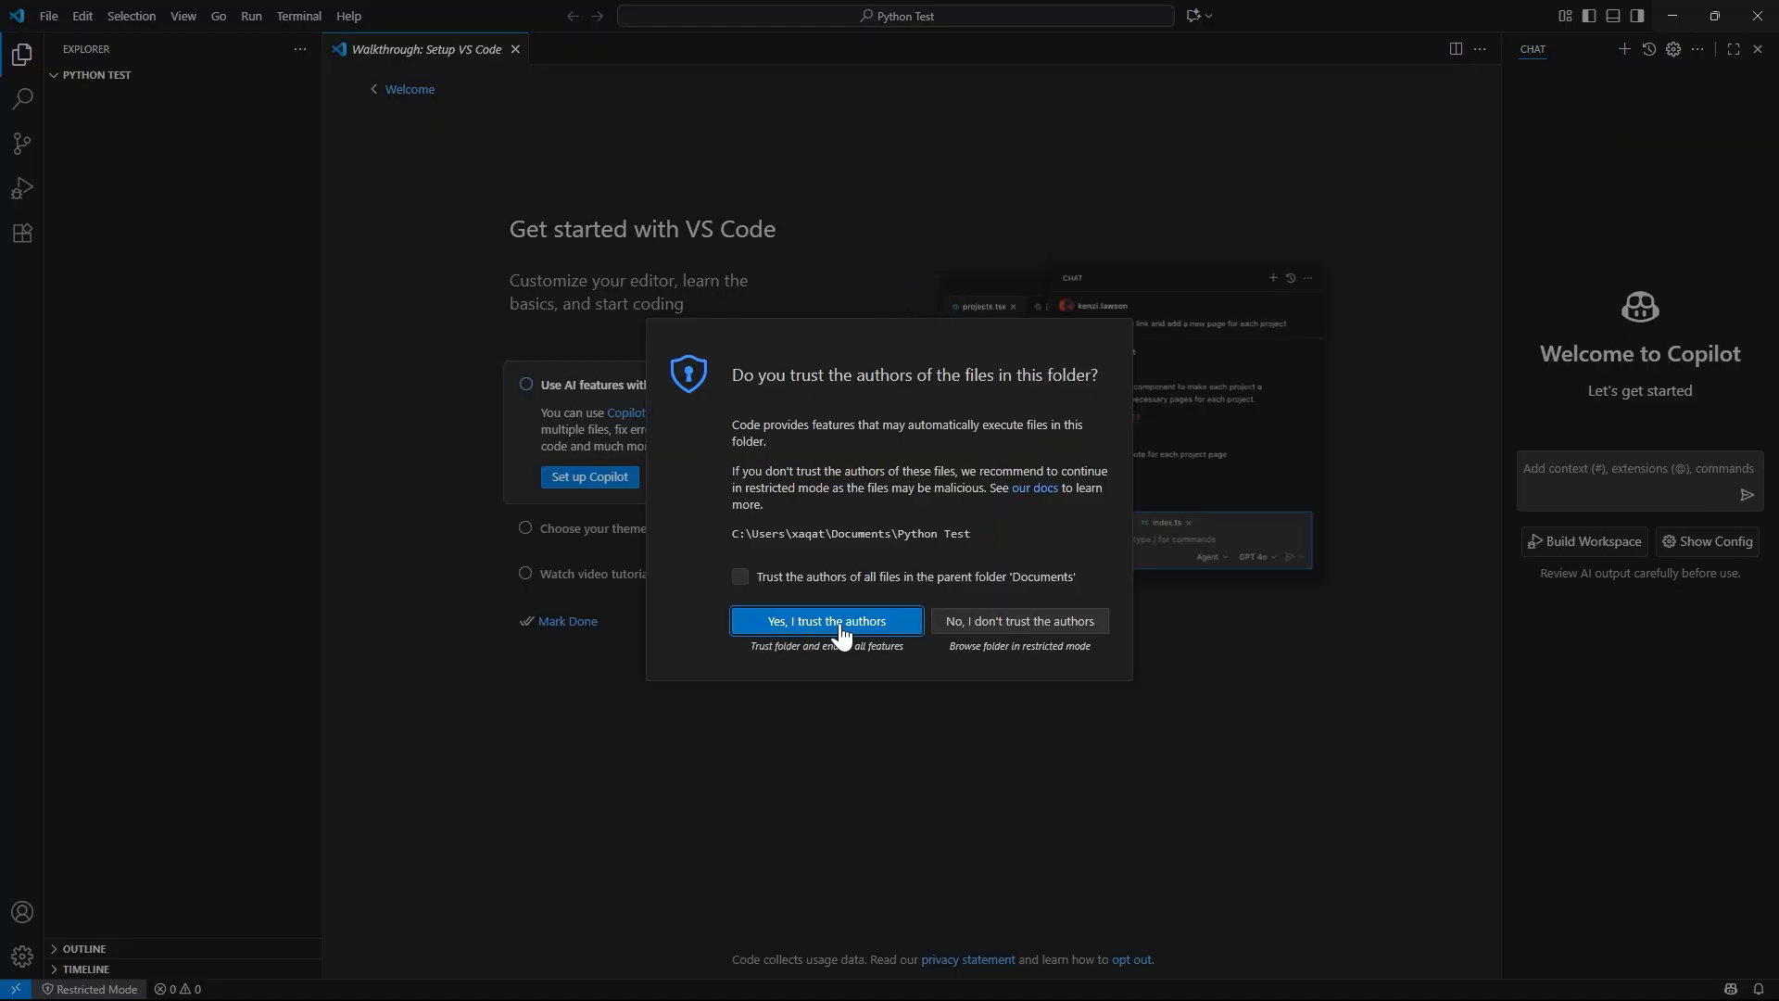
left_click(739, 578)
left_click(839, 625)
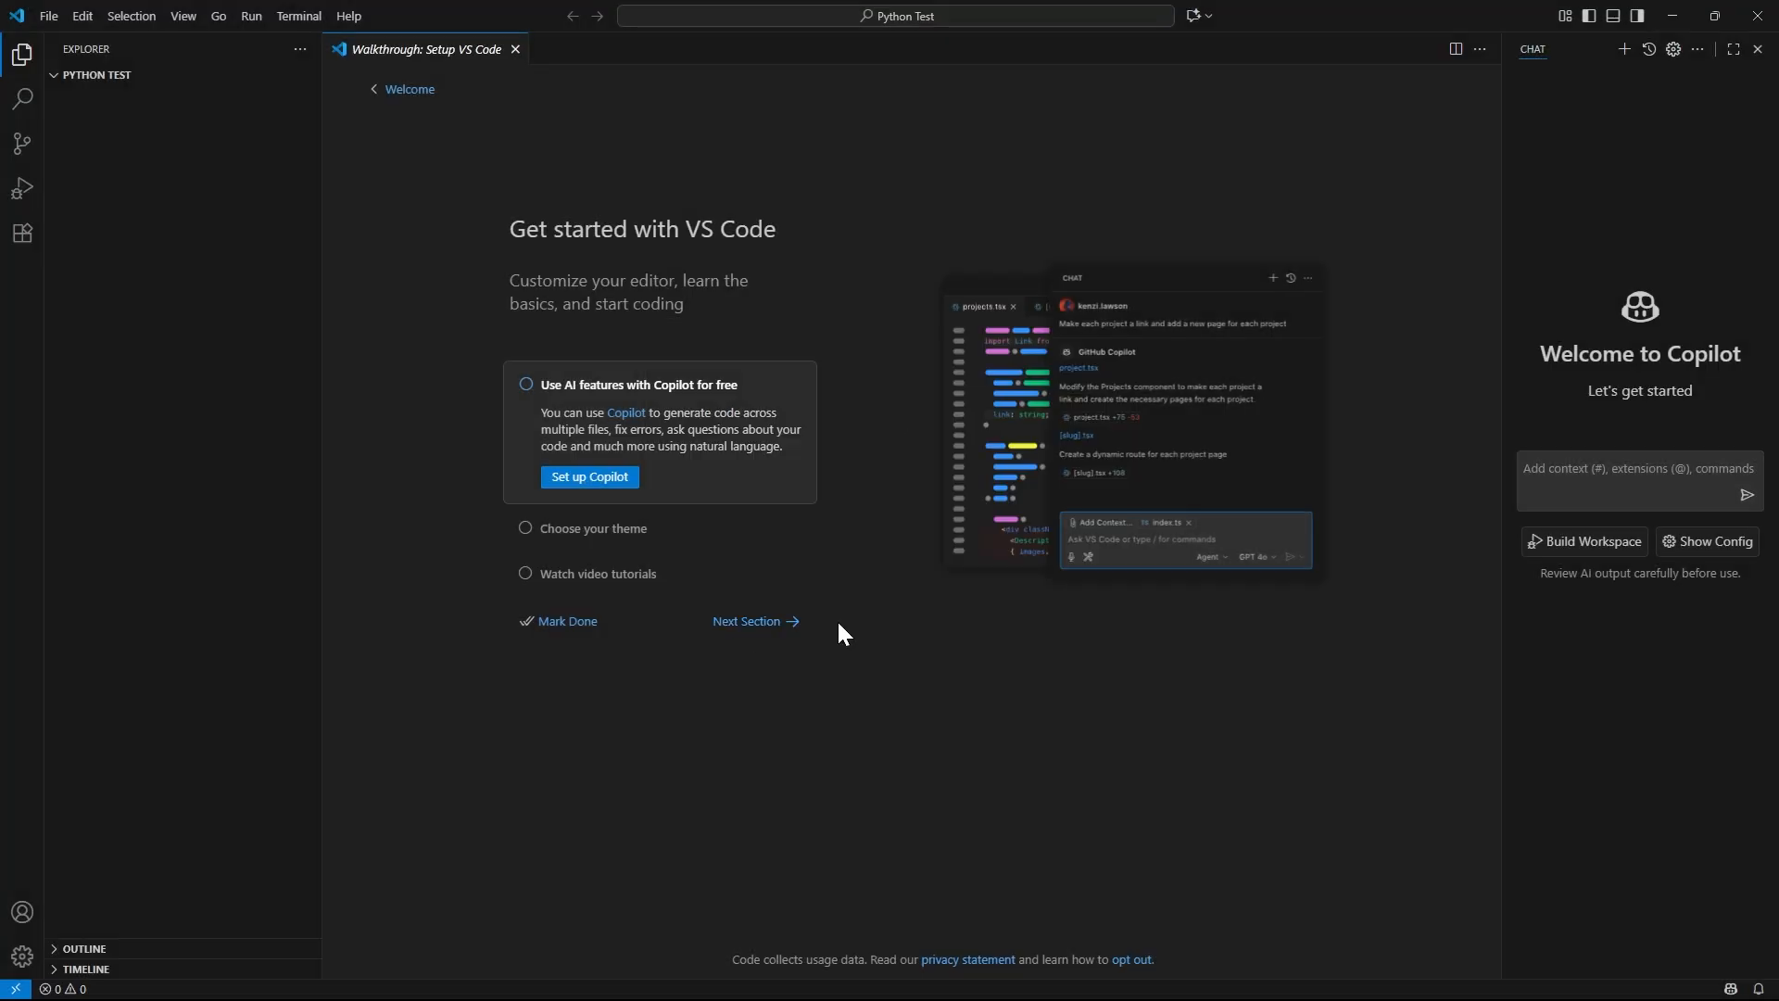
- Close the Copilot chat and open the Get Started with Python Development walkthrough from the welcome page
left_click(1757, 48)
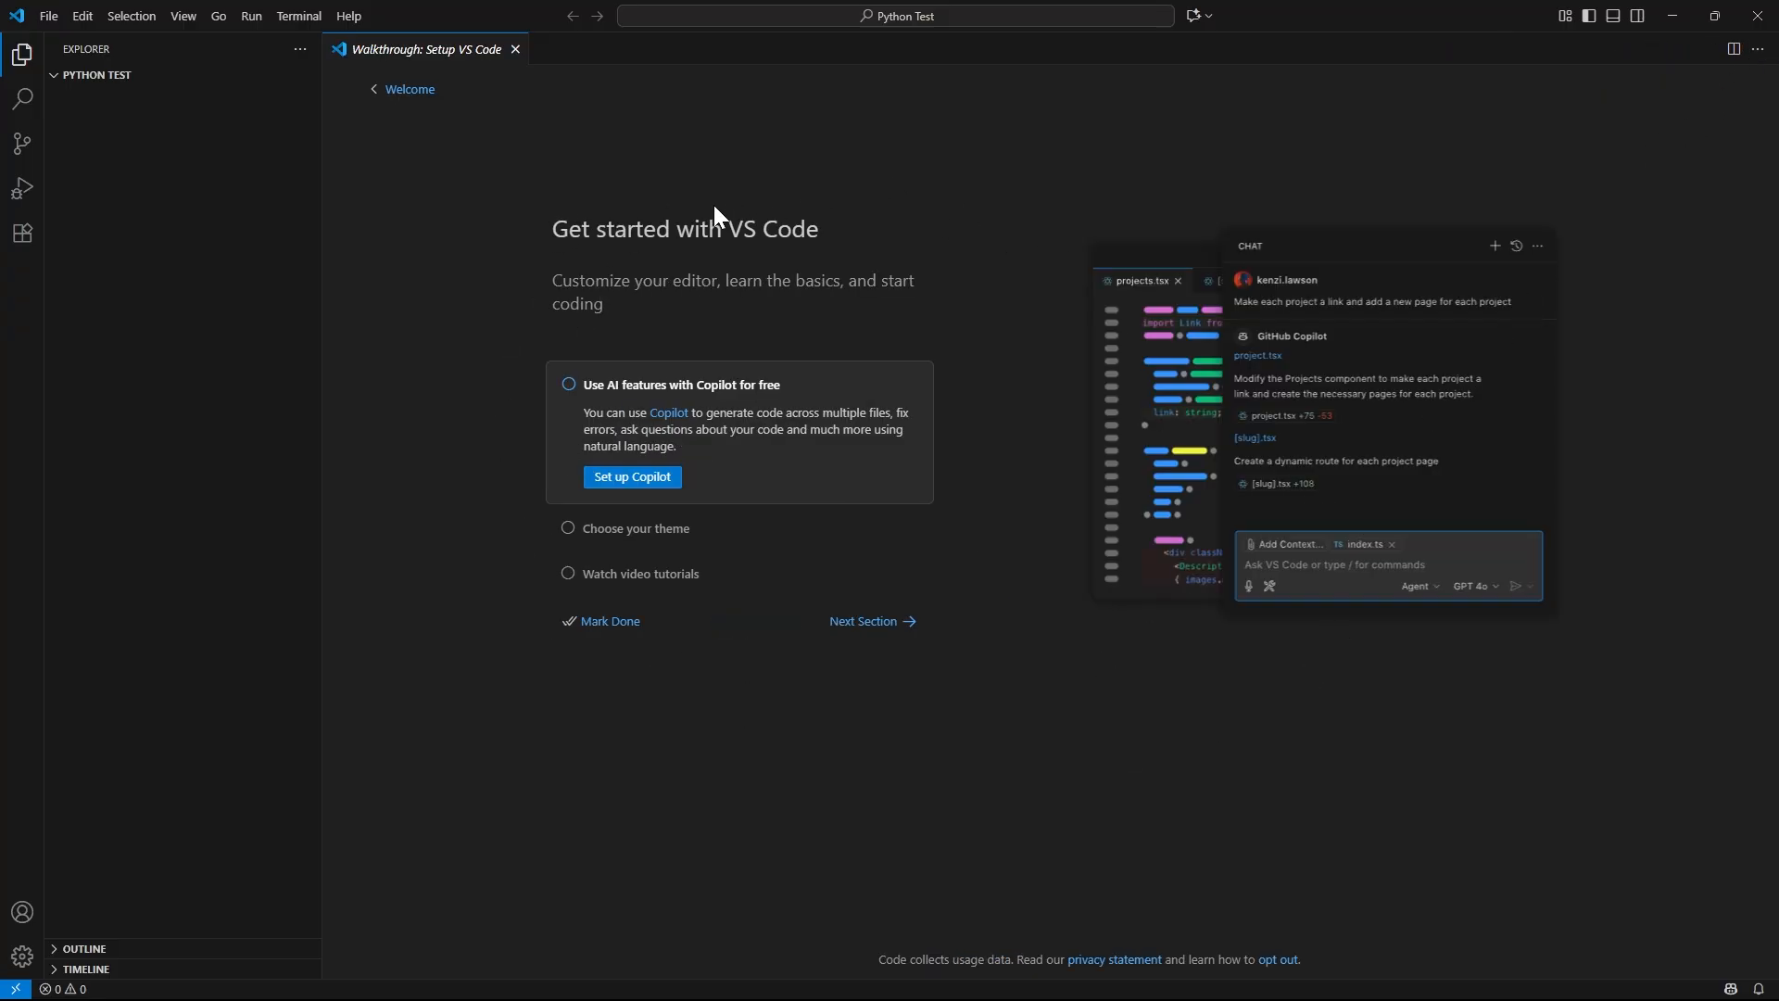
left_click(393, 100)
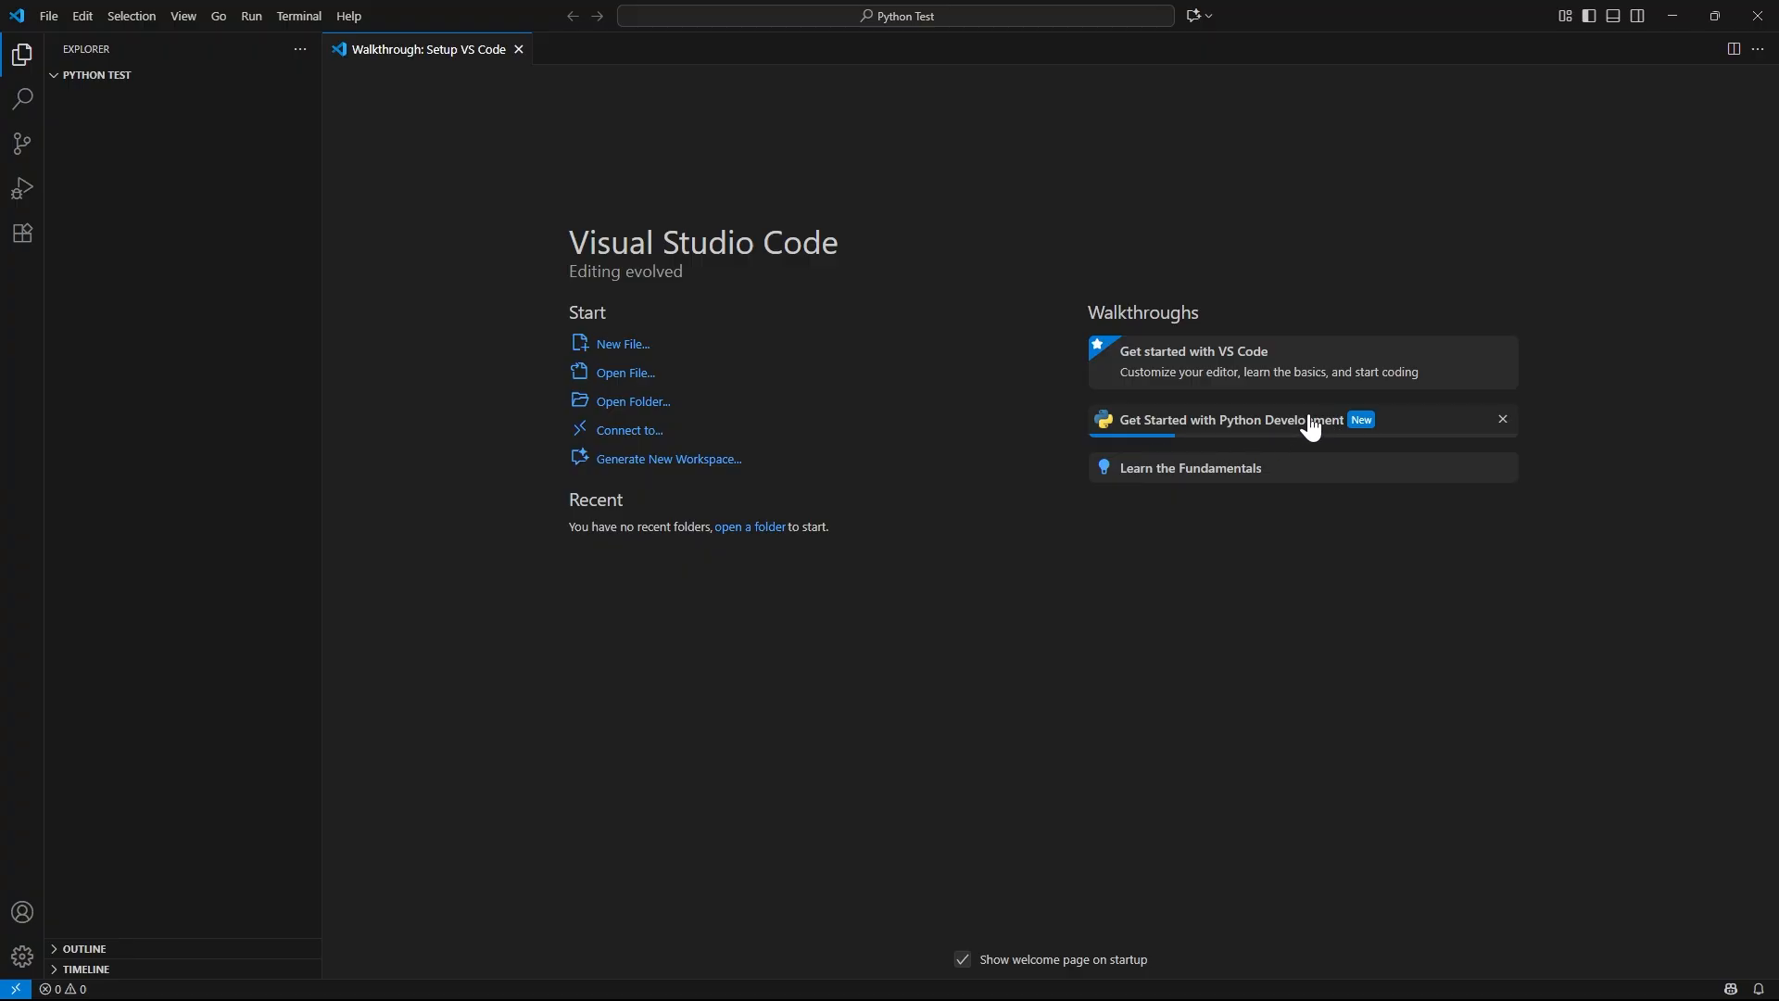
left_click(1236, 425)
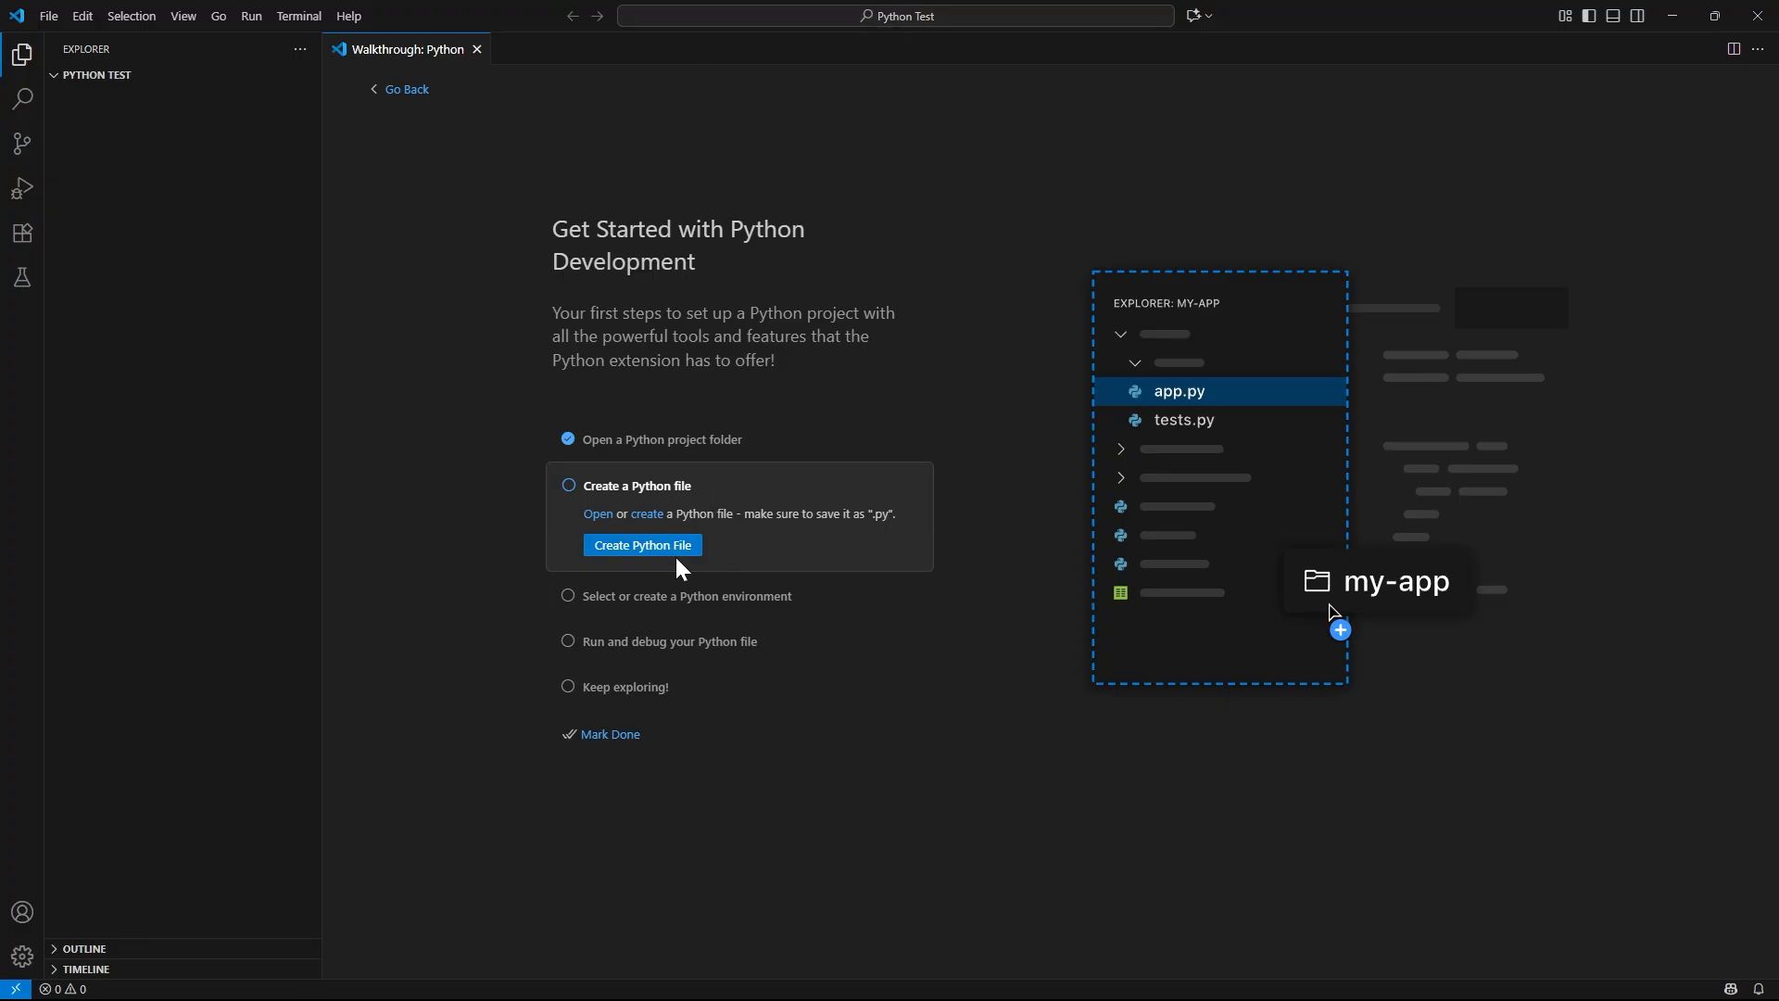
- Create a new Python file from the walkthrough and write the line print(5) in it
left_click(641, 549)
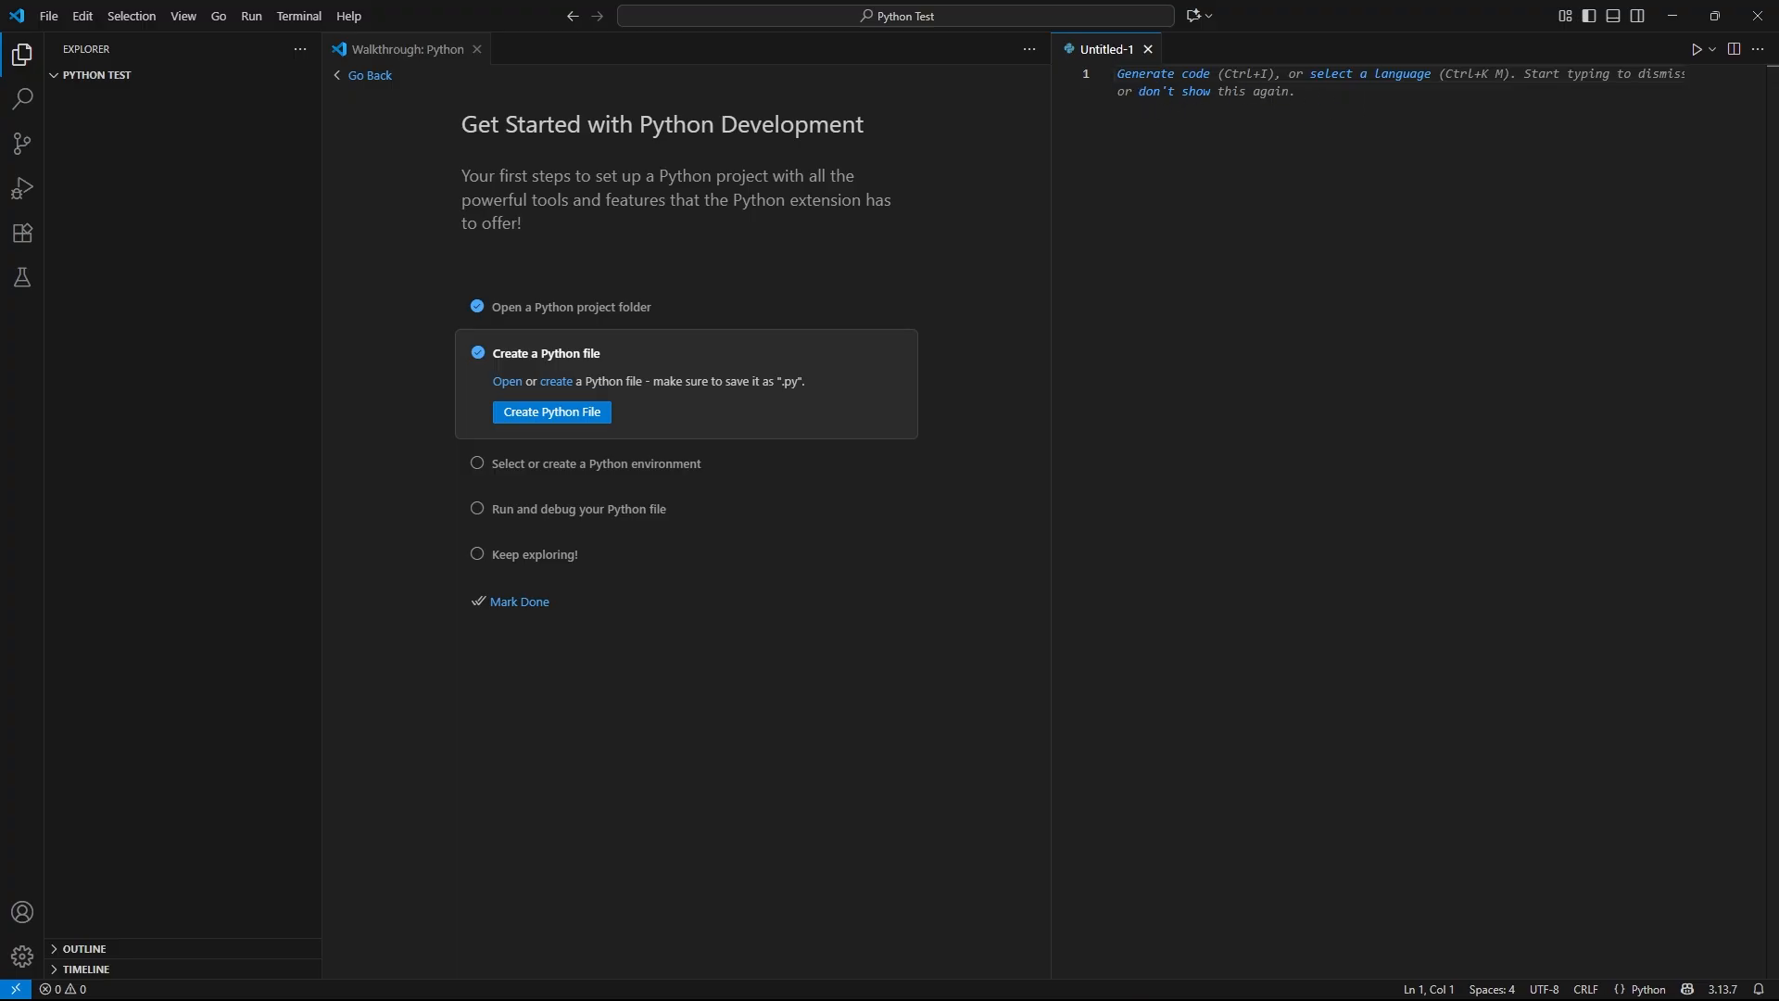
type("pr")
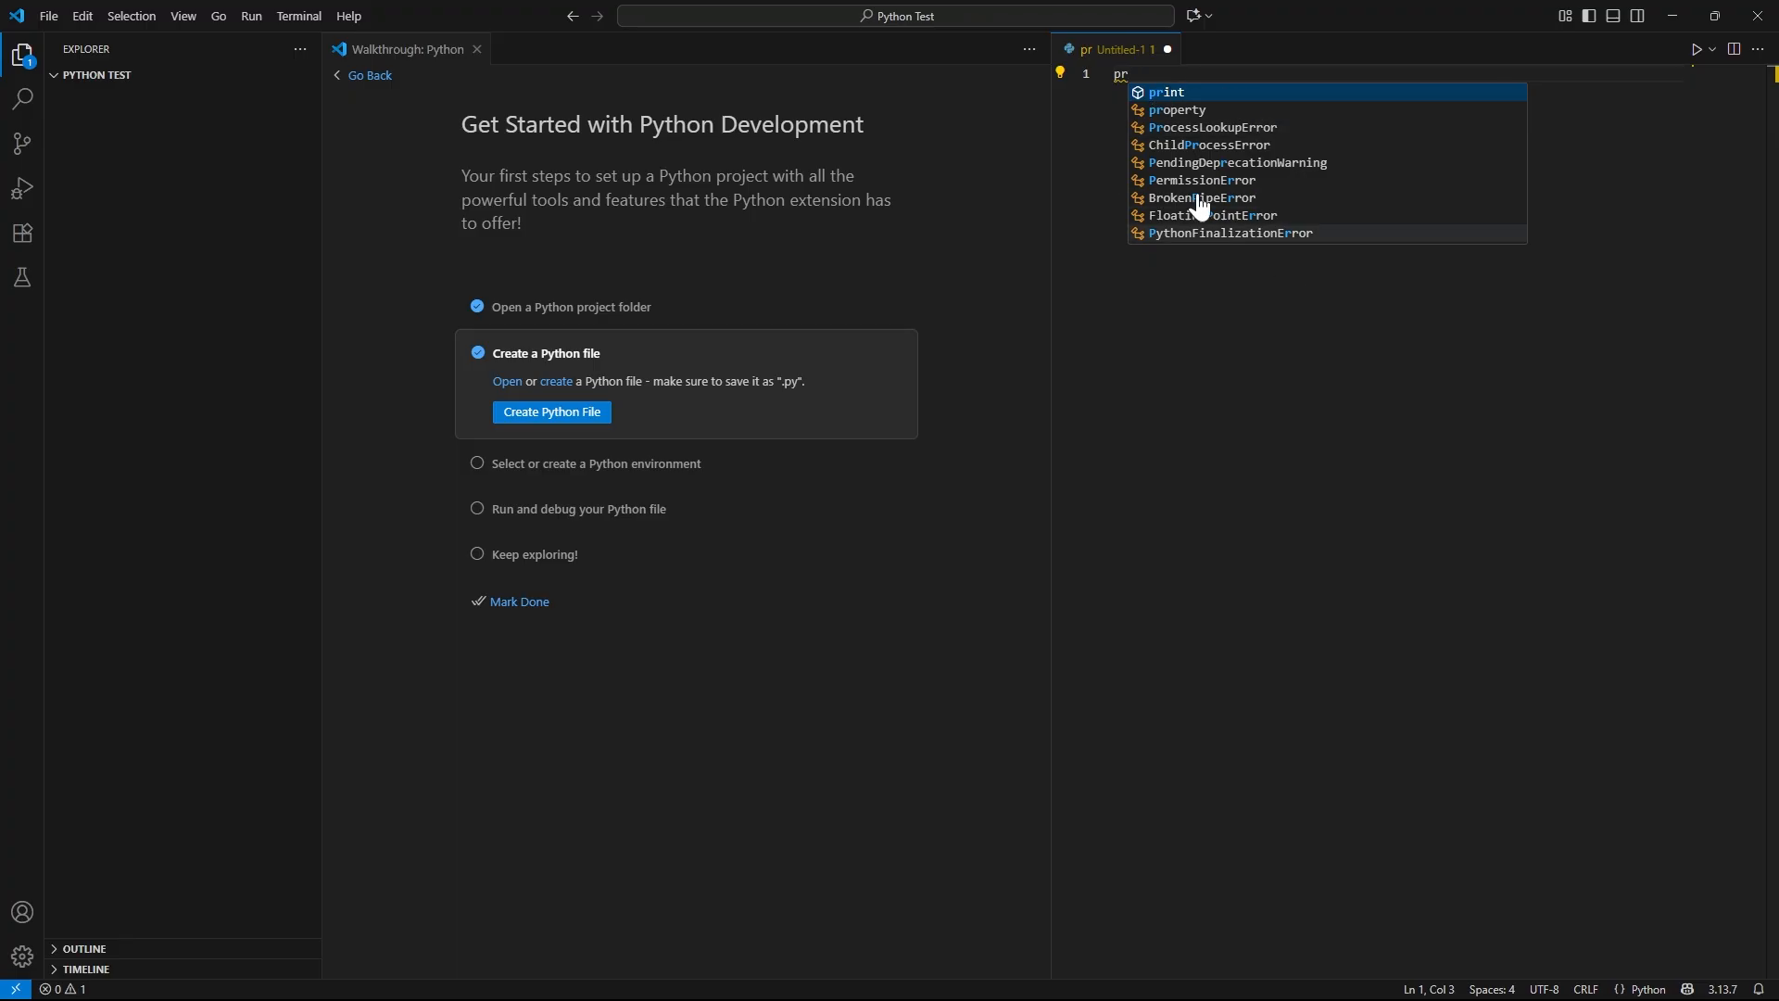
key("Tab")
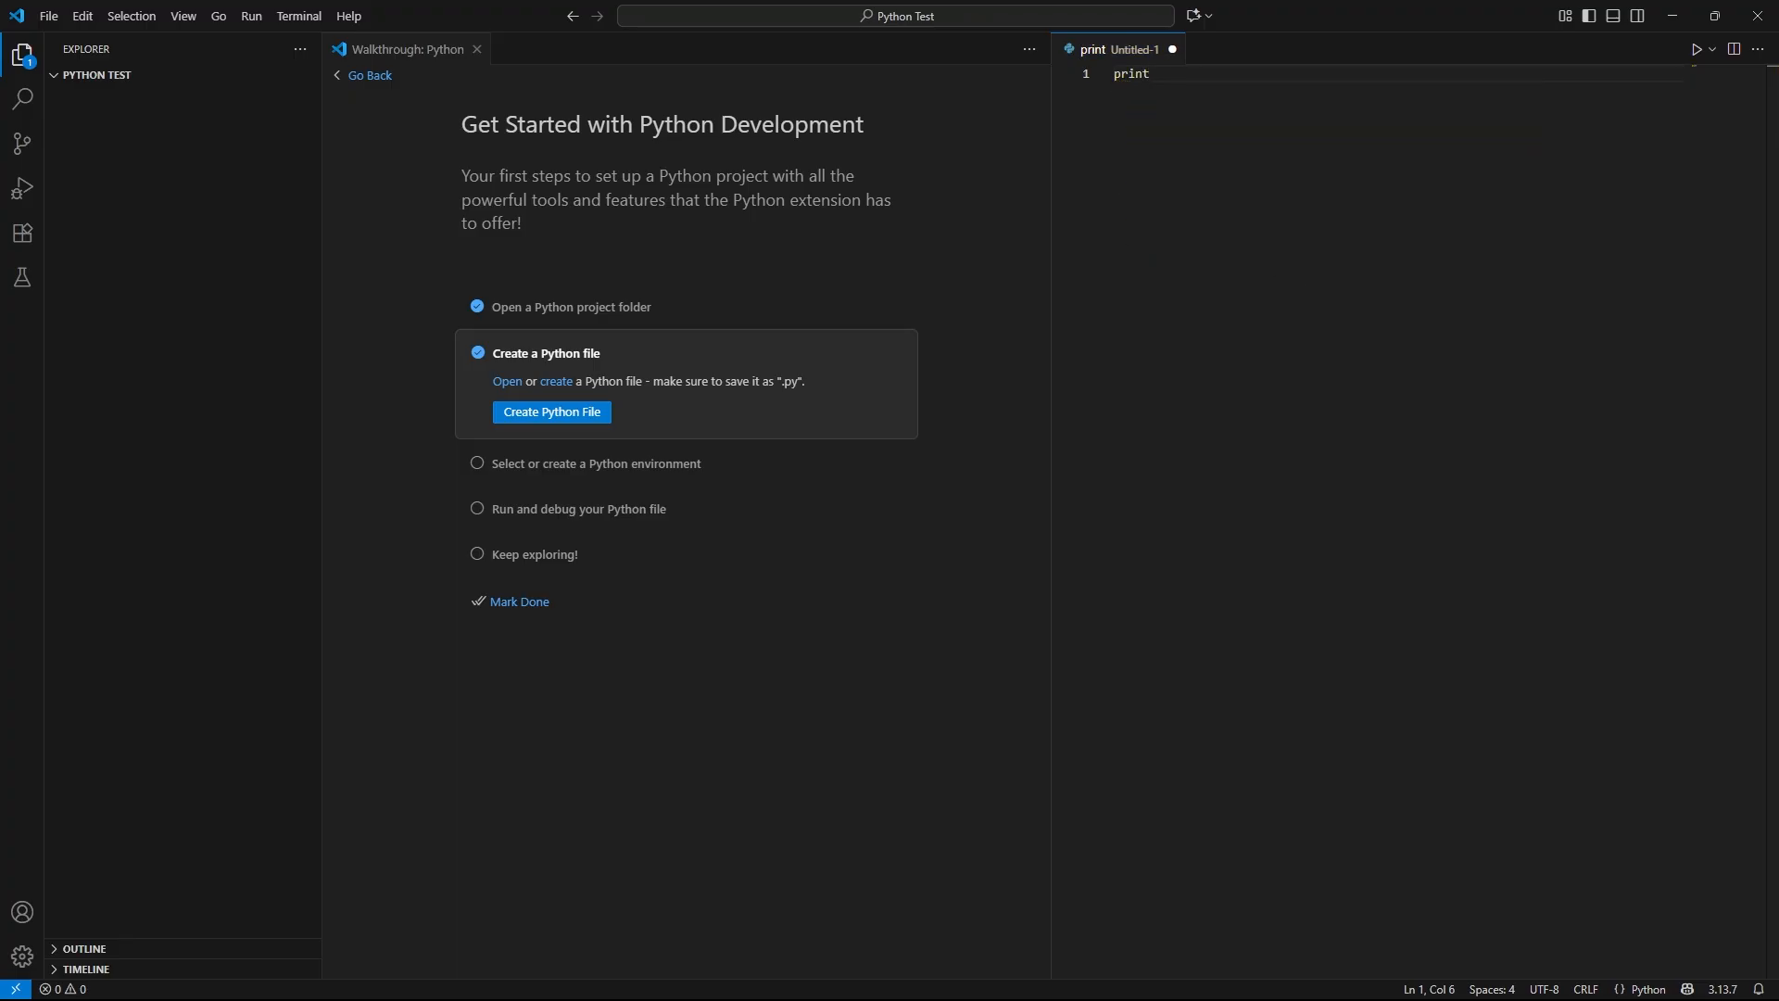
type("(")
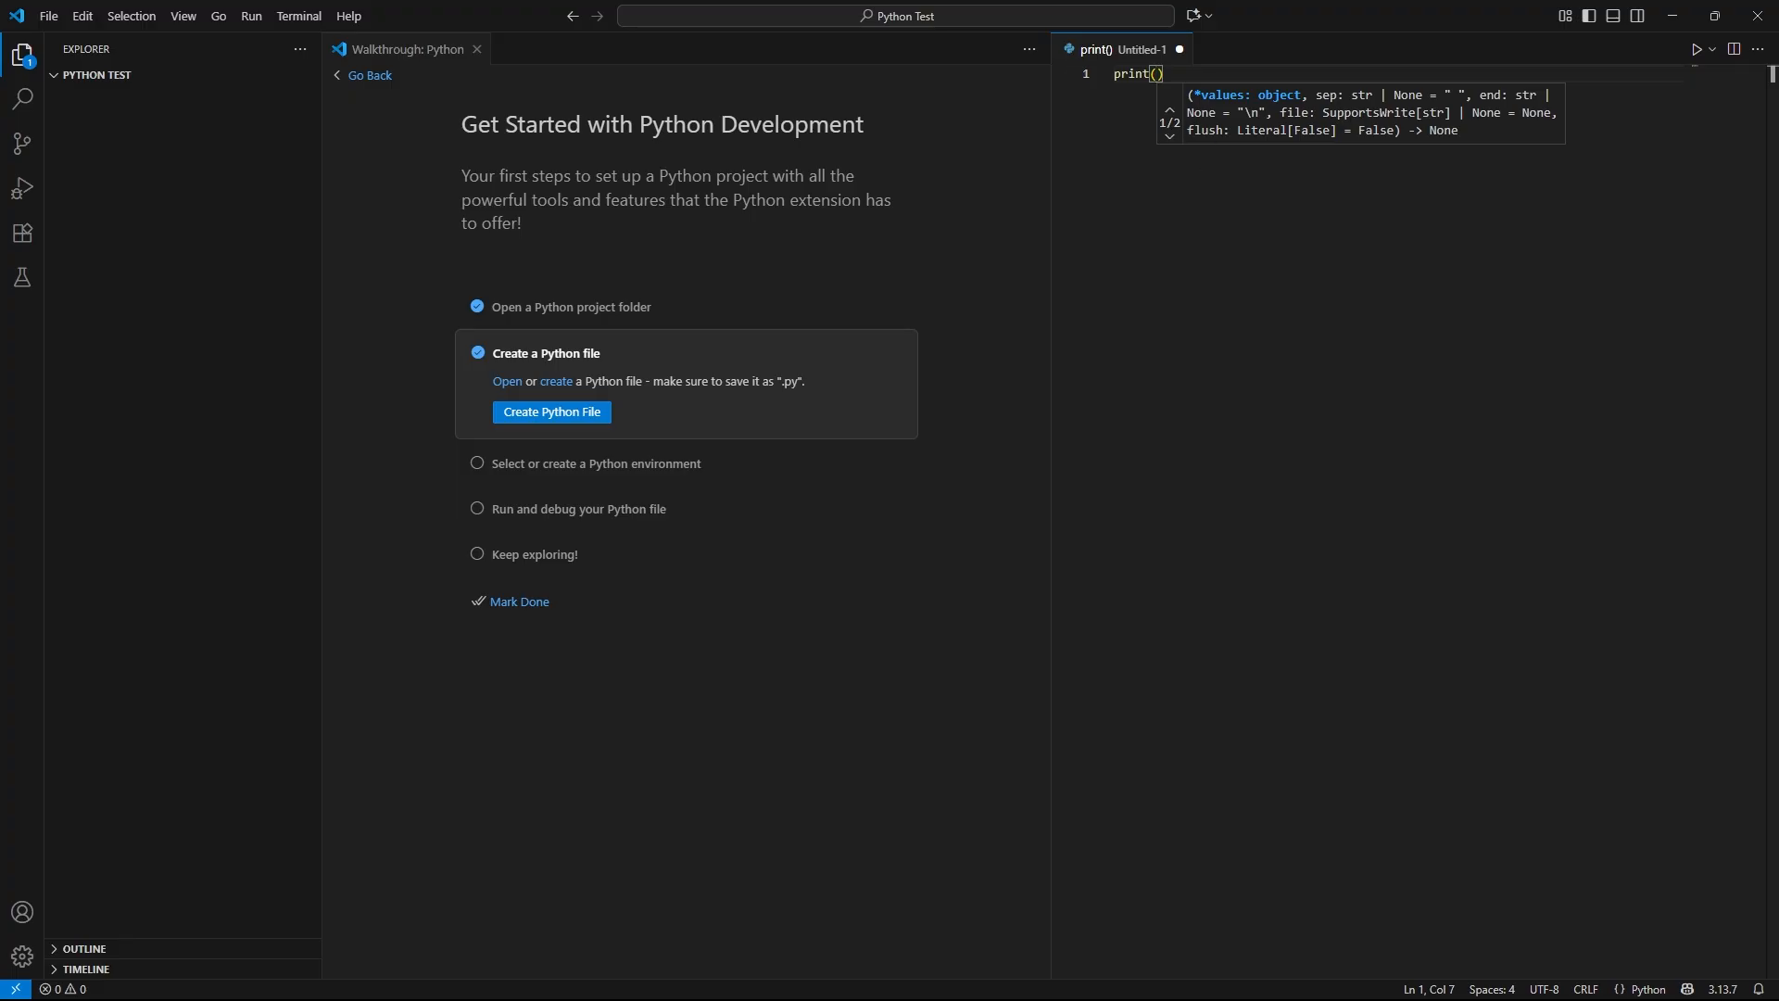
type("5")
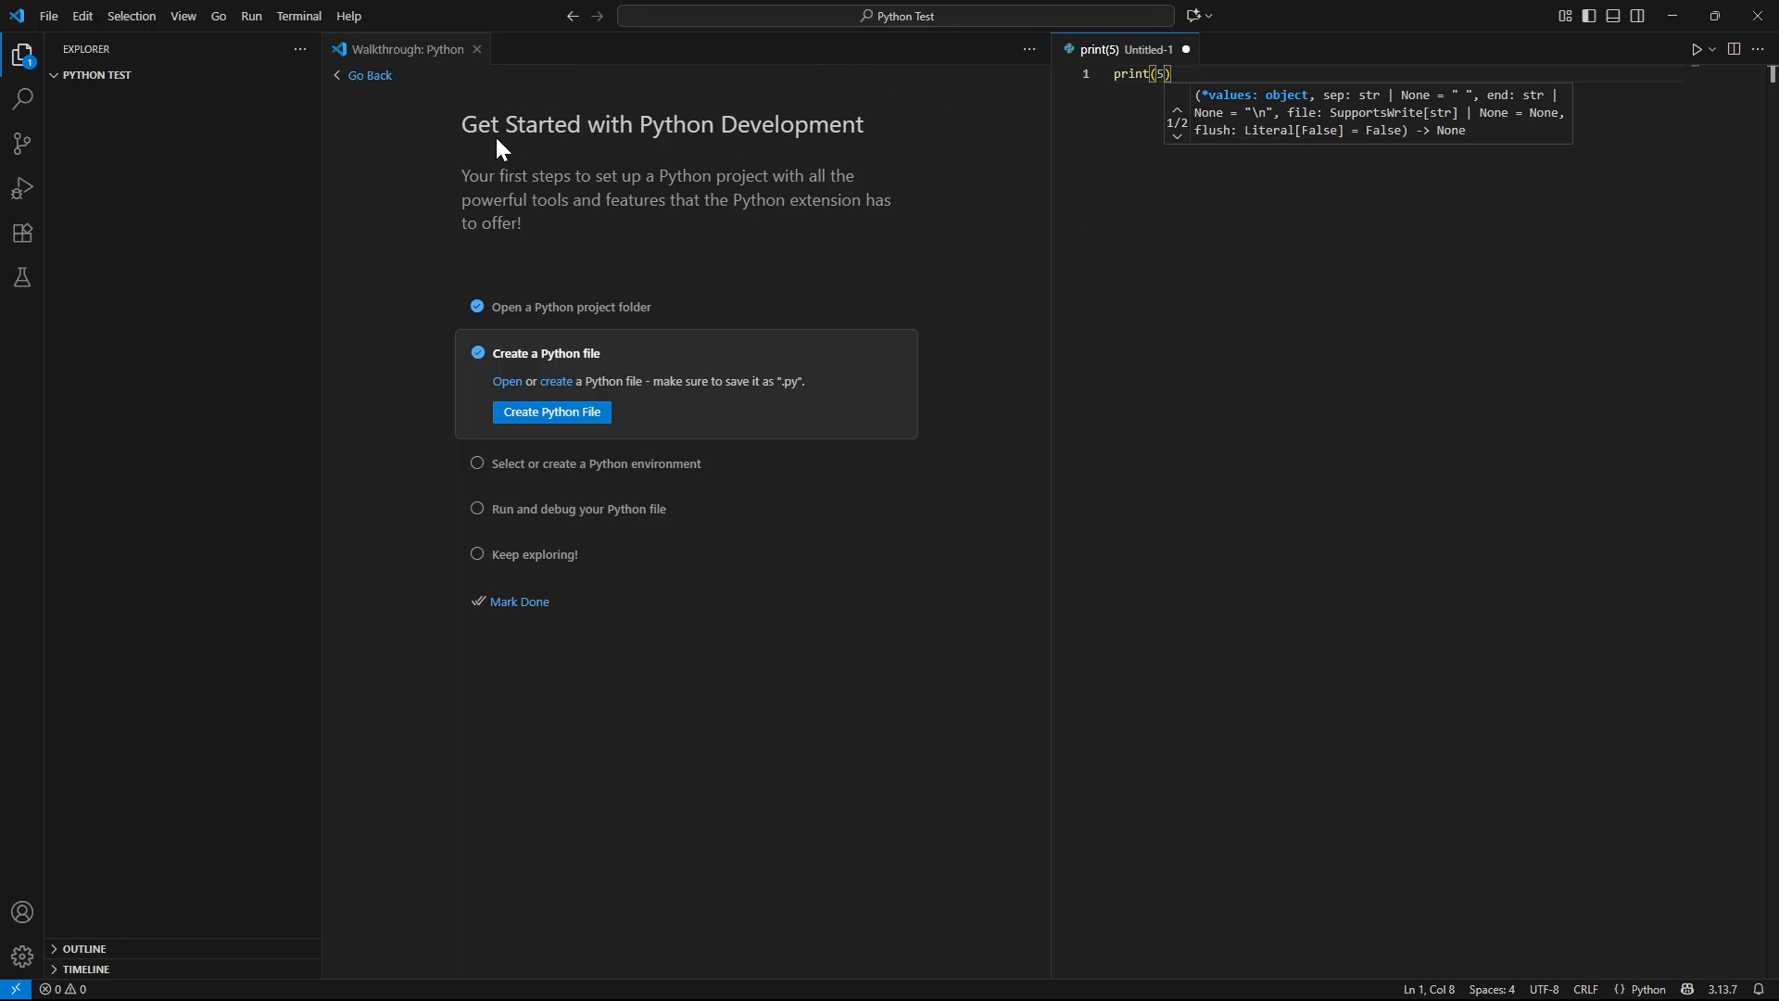
- Select the recommended Python 3.13.7 interpreter through the walkthrough's environment section
left_click(729, 476)
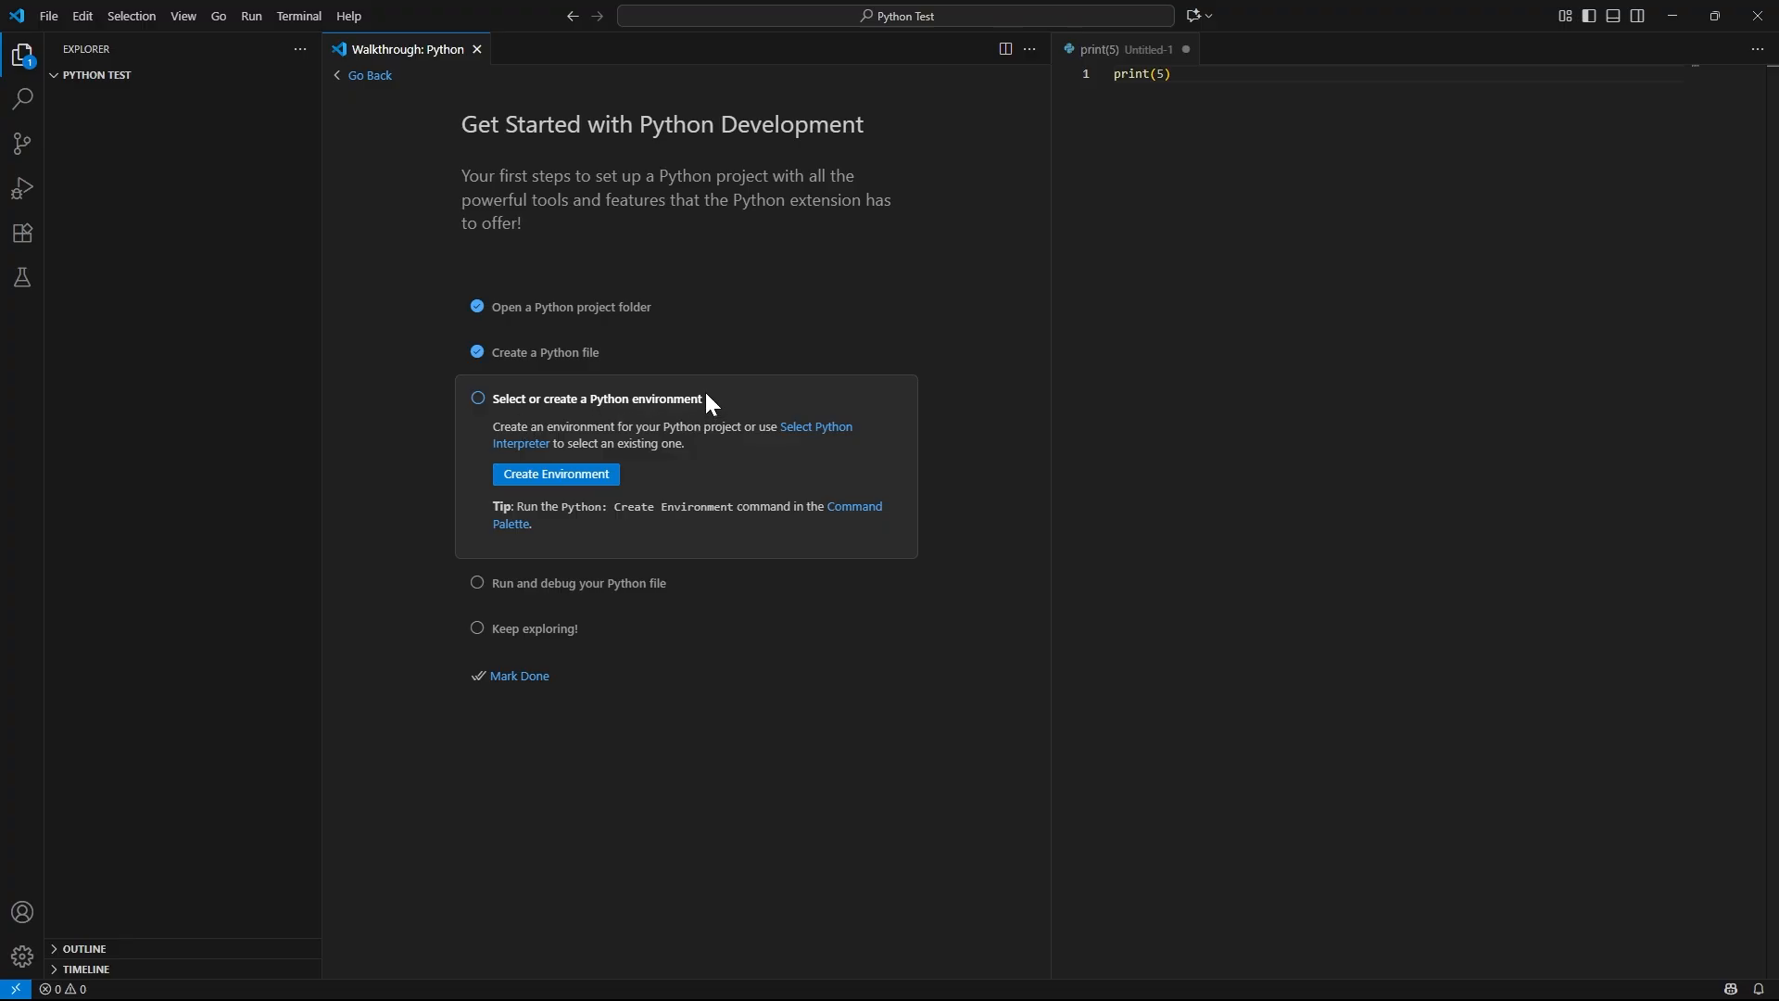
left_click(808, 434)
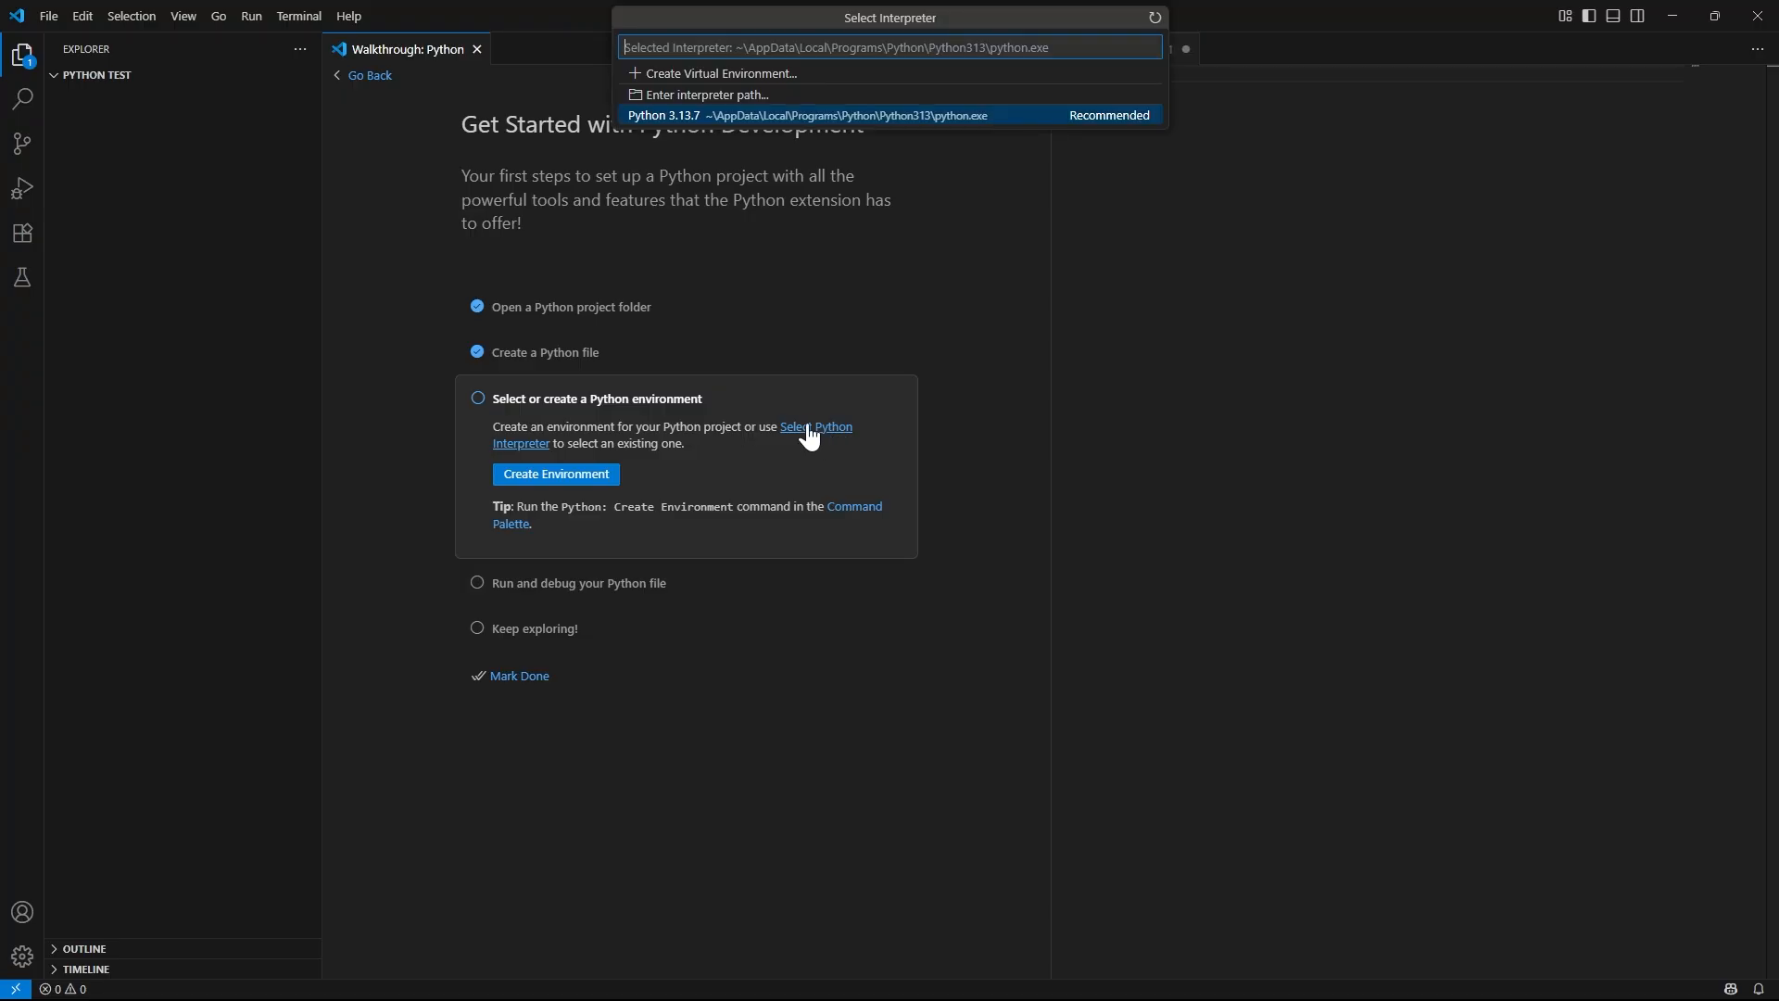
left_click(682, 118)
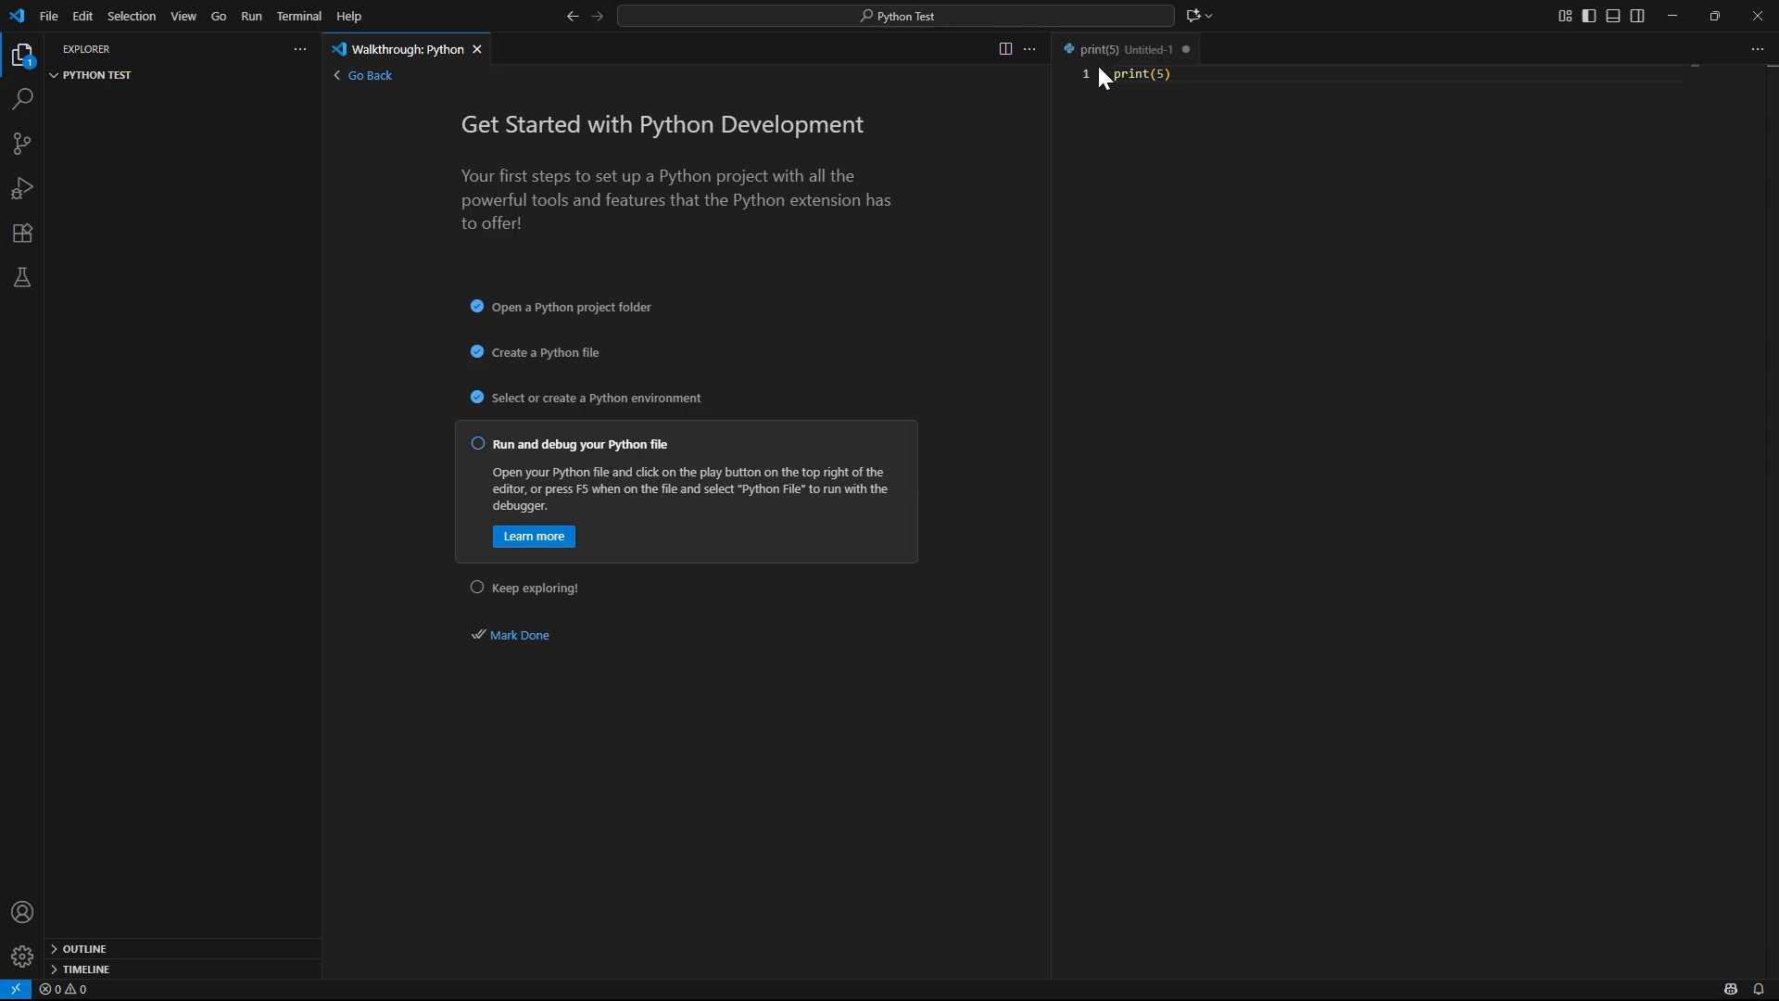
- Start debugging the print(5) script and save it as test.py in the Python Test folder
left_click(1172, 75)
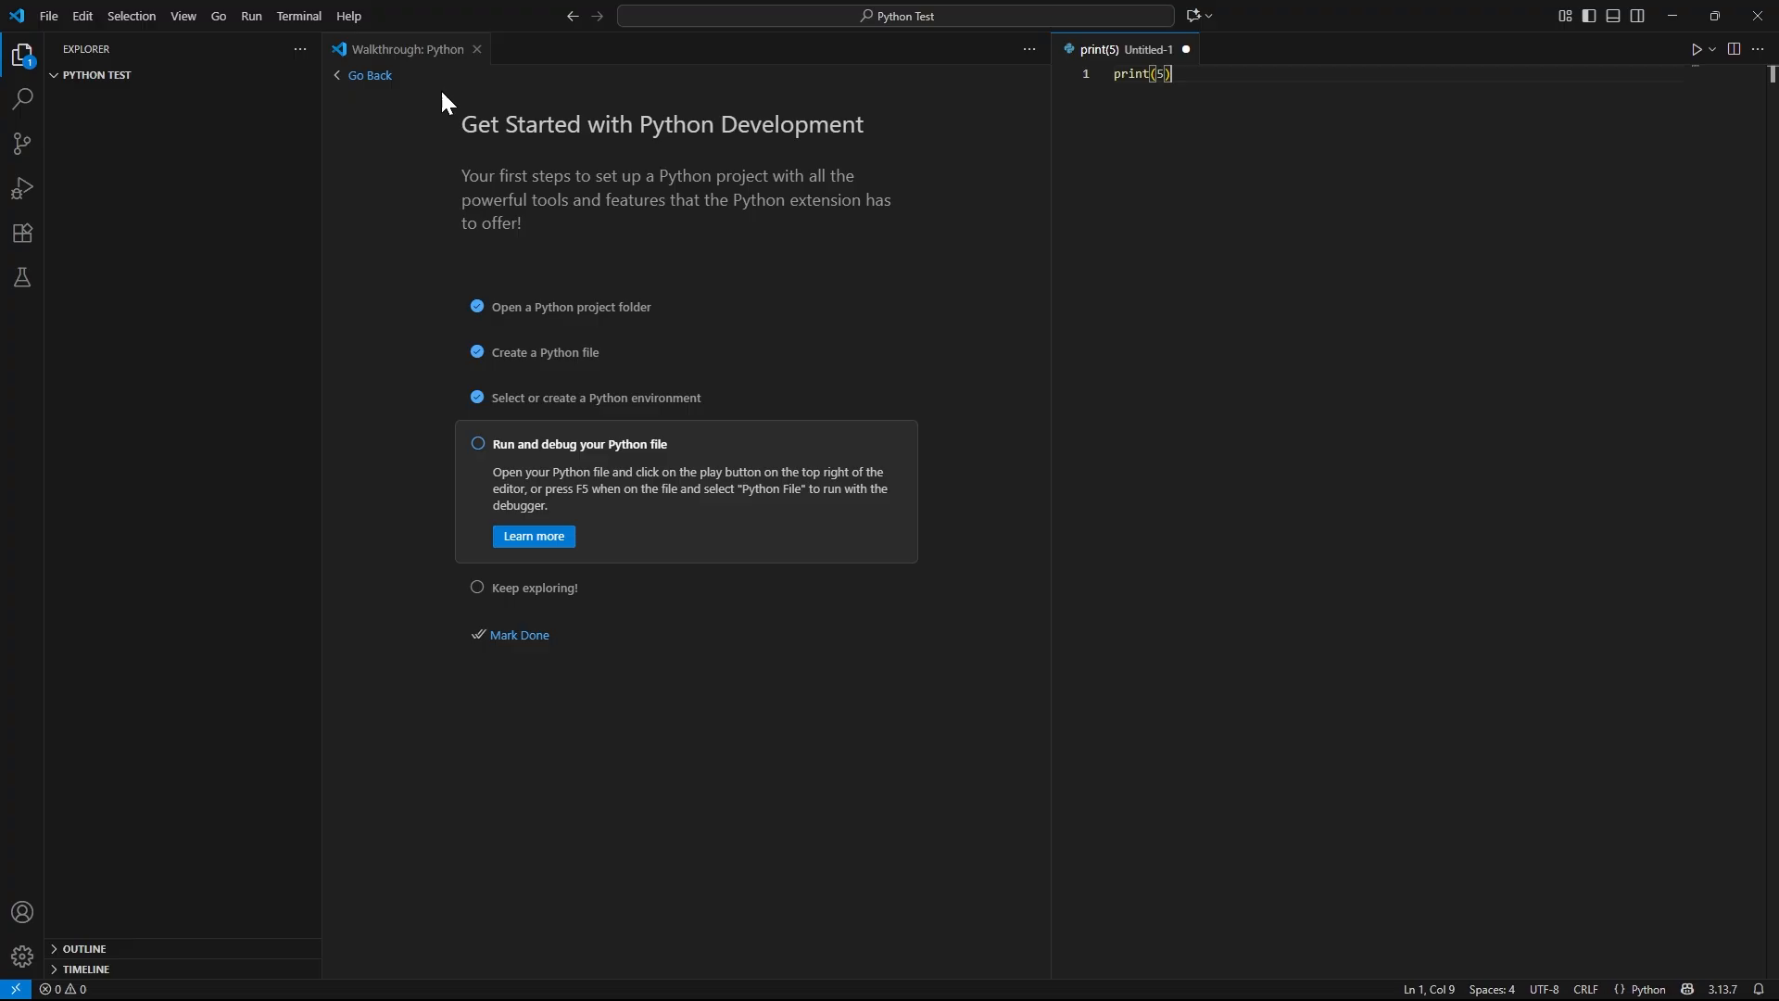
left_click(250, 21)
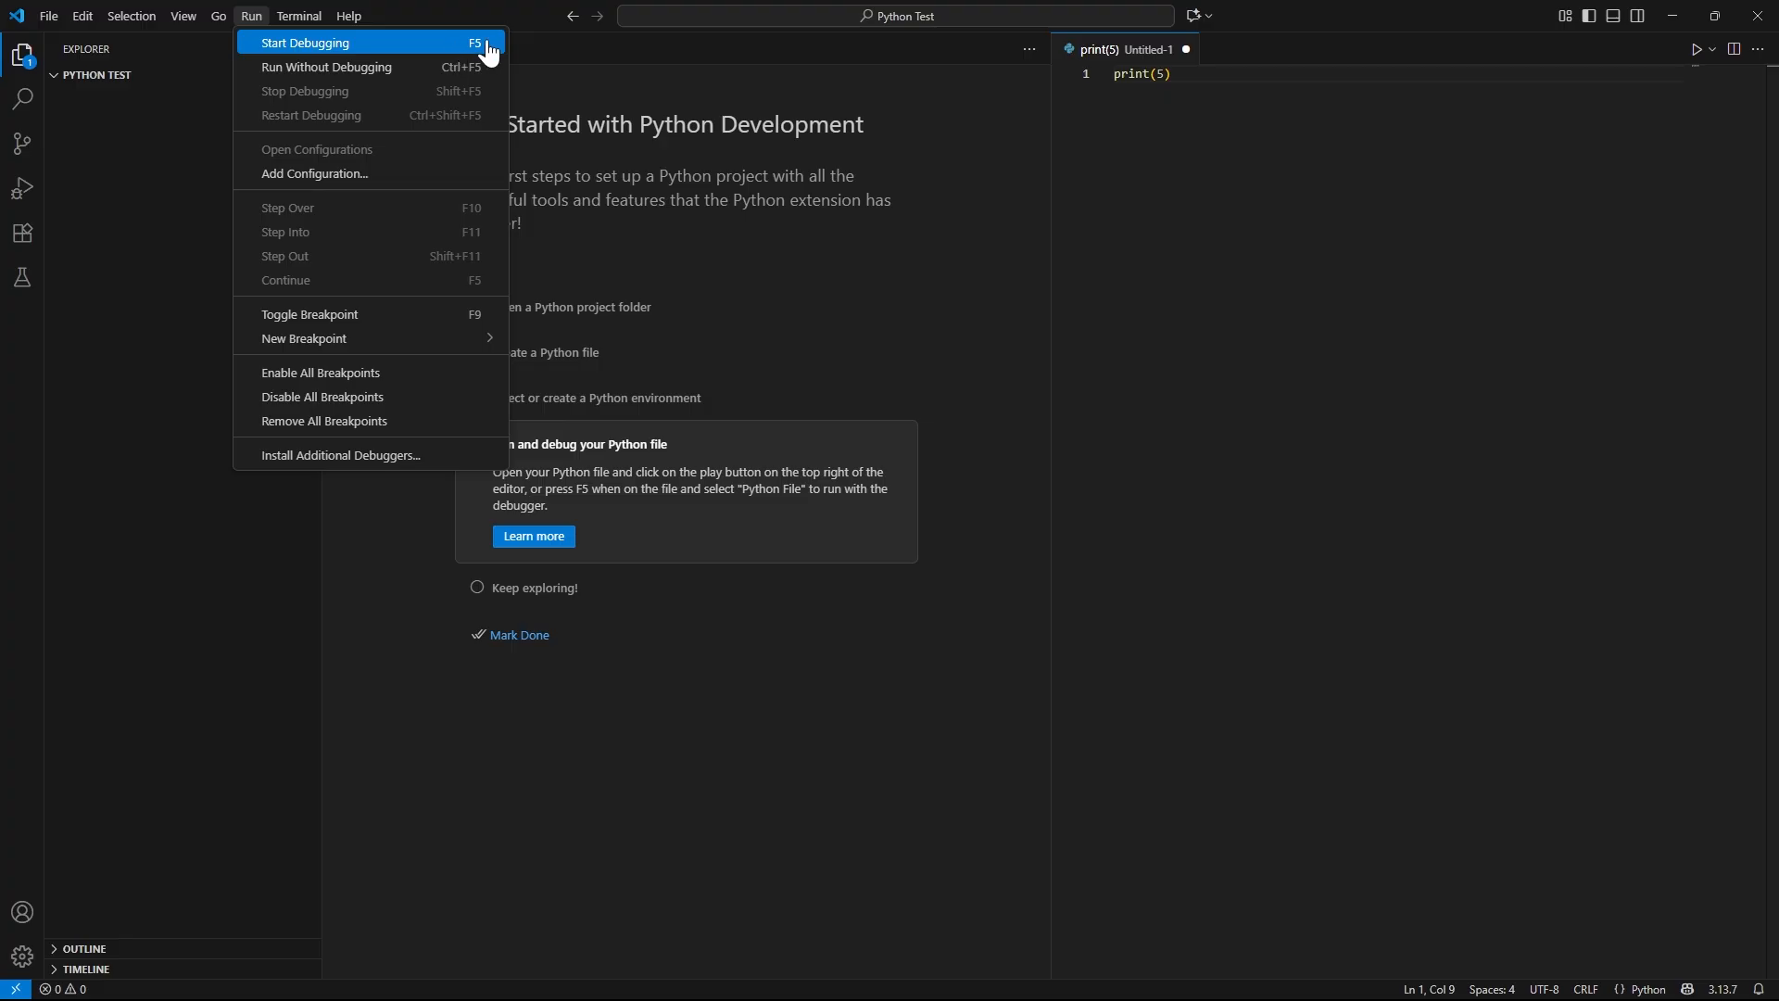
left_click(390, 46)
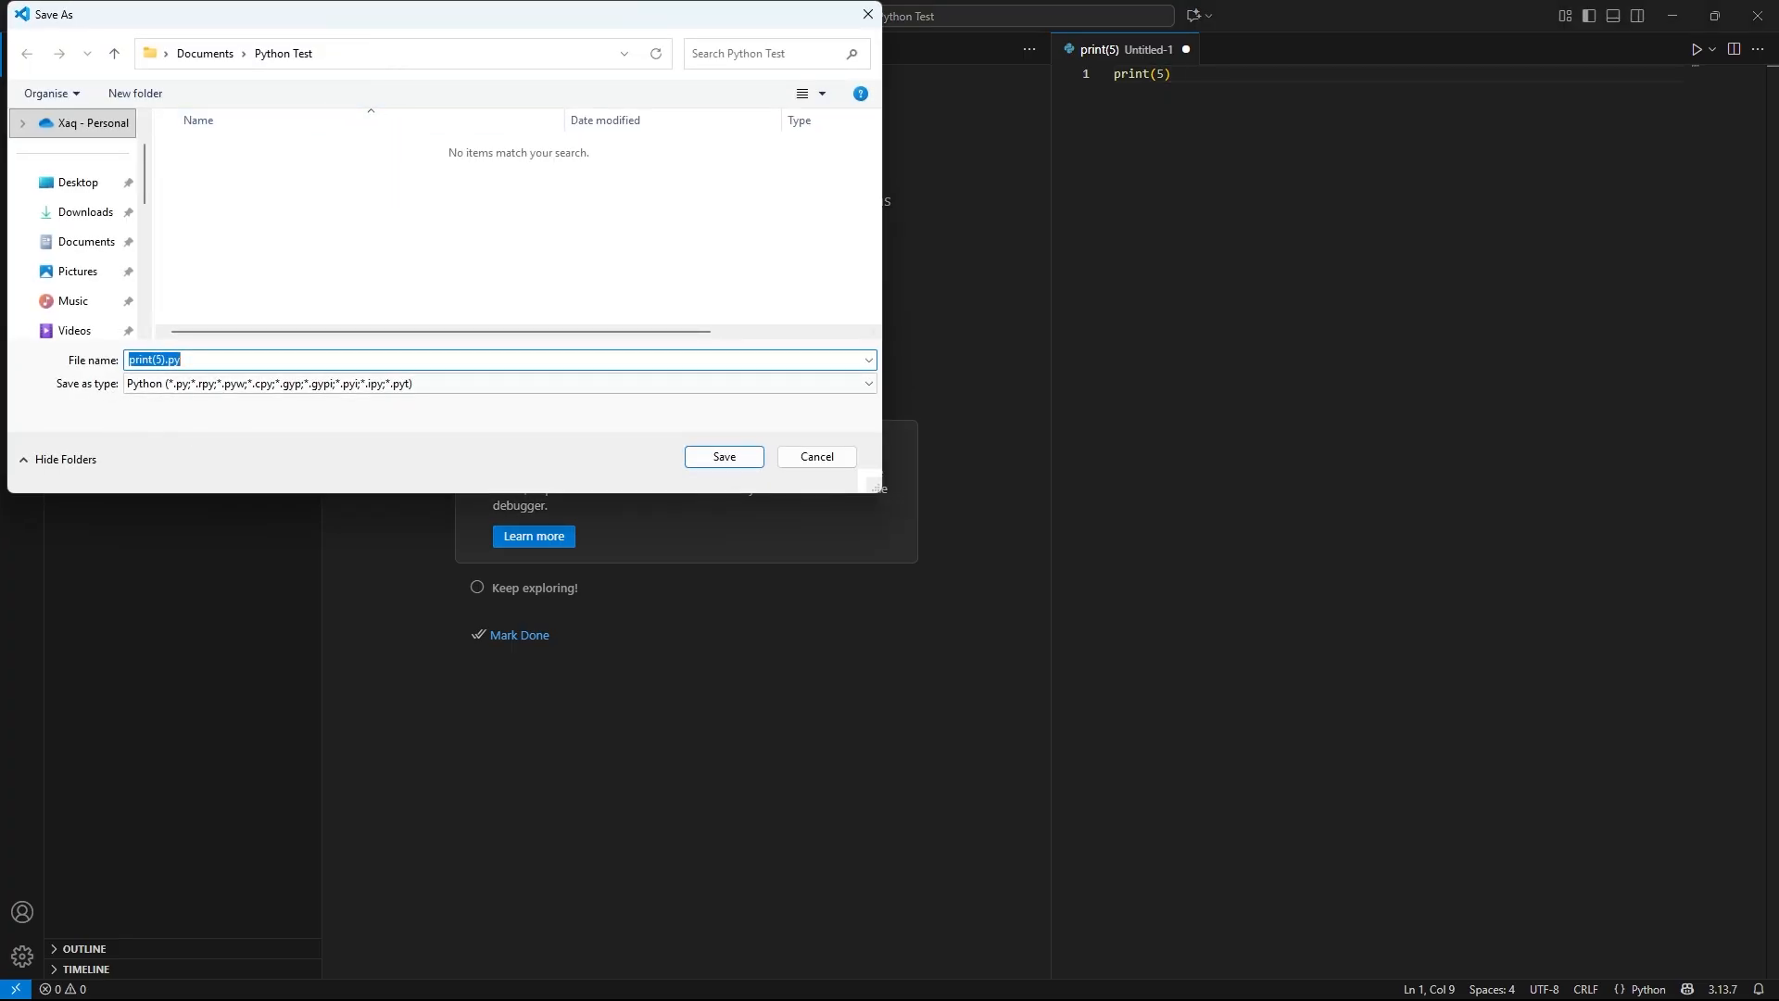
key("Right")
key("Left")
key("Left")
key("Left")
key("BackSpace")
key("BackSpace")
key("BackSpace")
key("BackSpace")
key("BackSpace")
key("BackSpace")
key("BackSpace")
key("BackSpace")
key("BackSpace")
type("test")
key("shift+End")
key("Right")
left_click(739, 458)
- Run test.py using the Python Debugger with the Python File configuration and check its terminal output
key("F5")
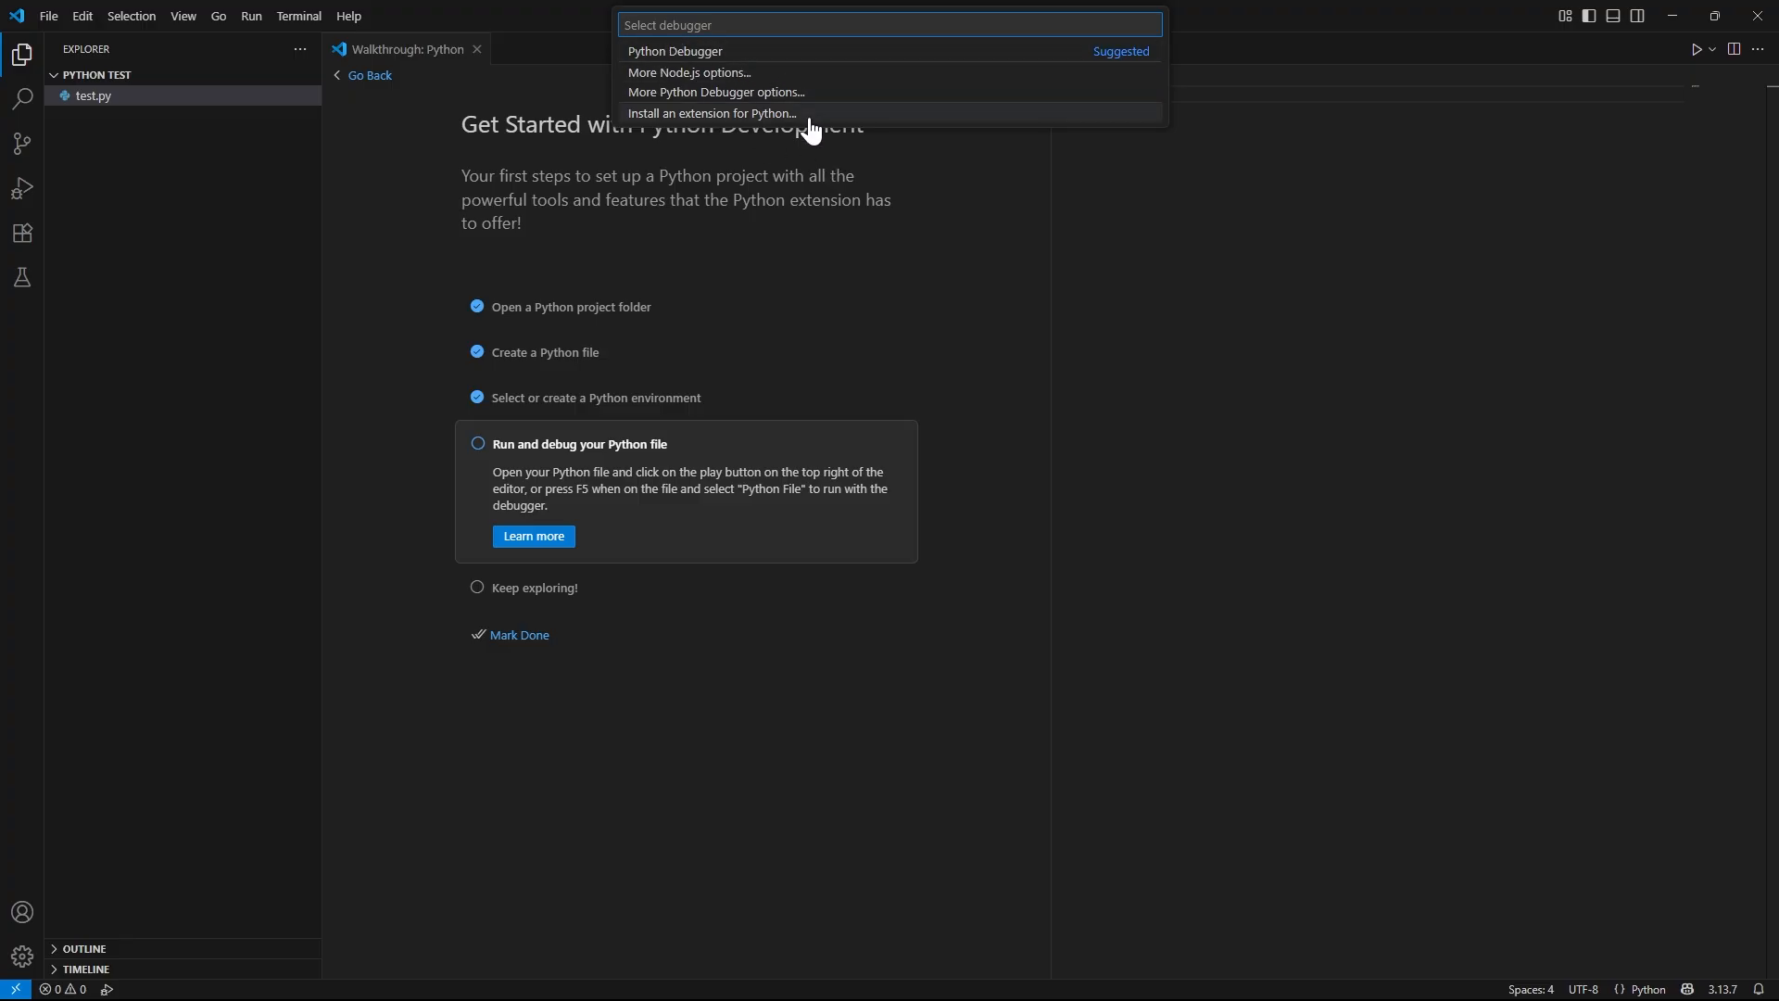
left_click(714, 61)
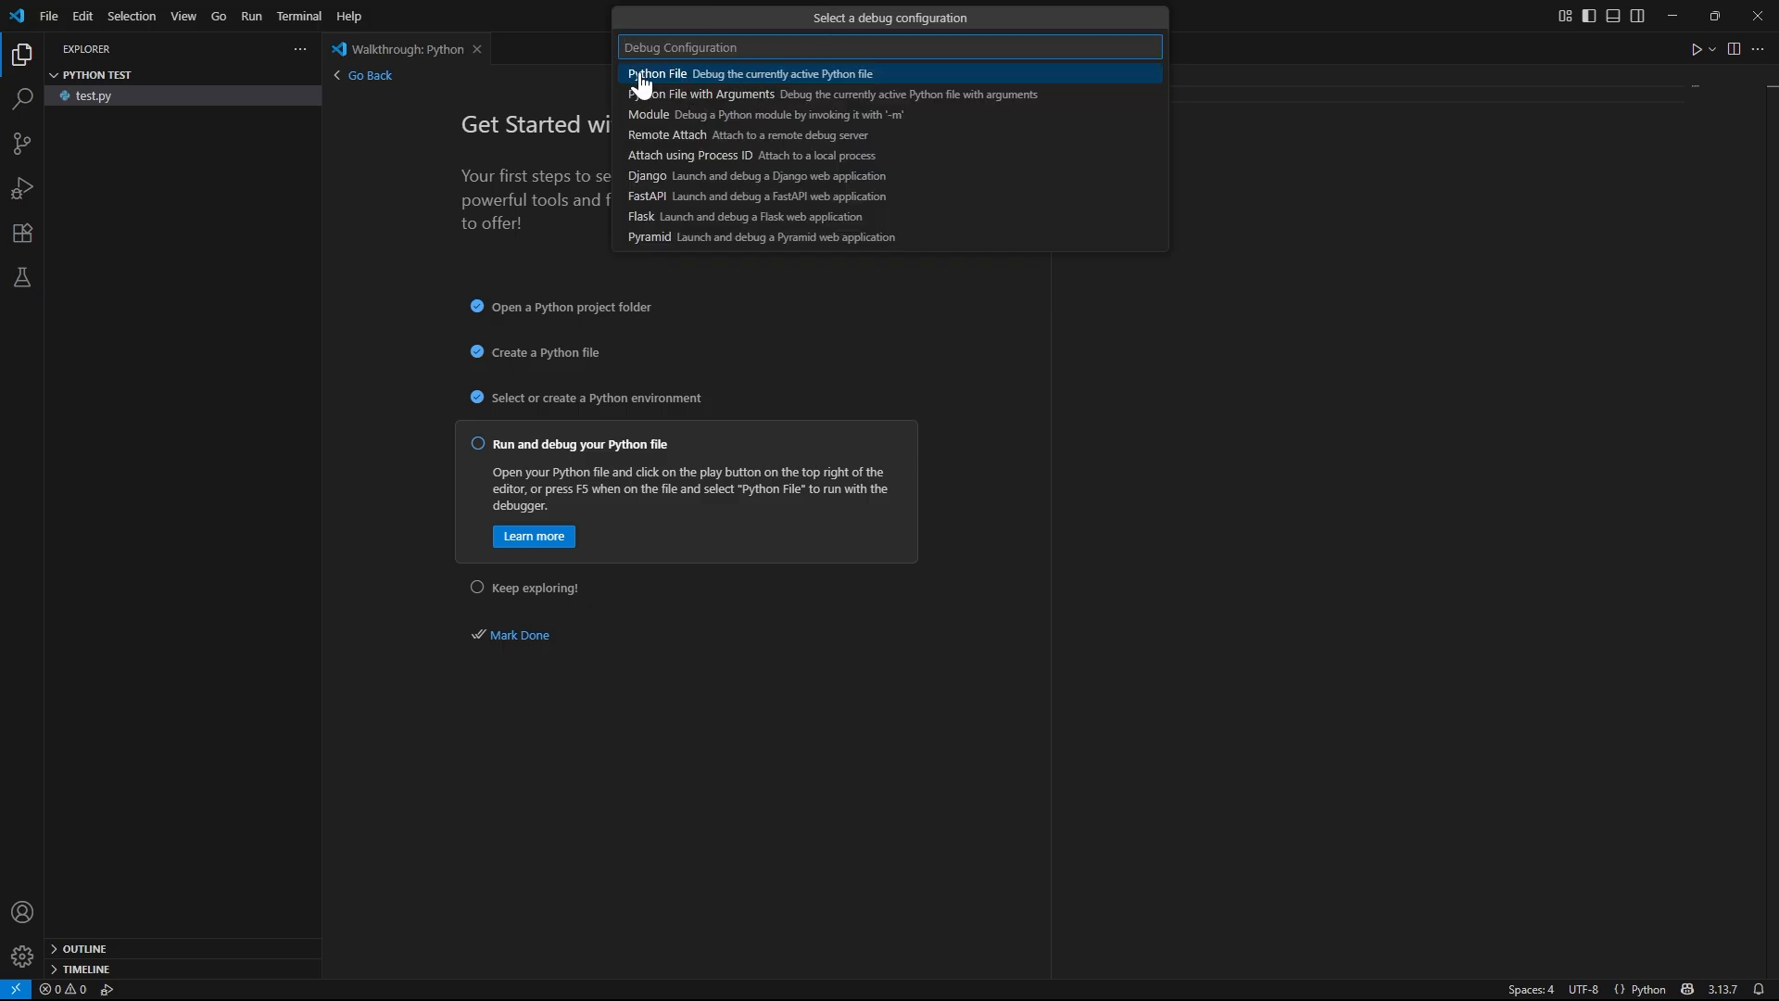
left_click(732, 78)
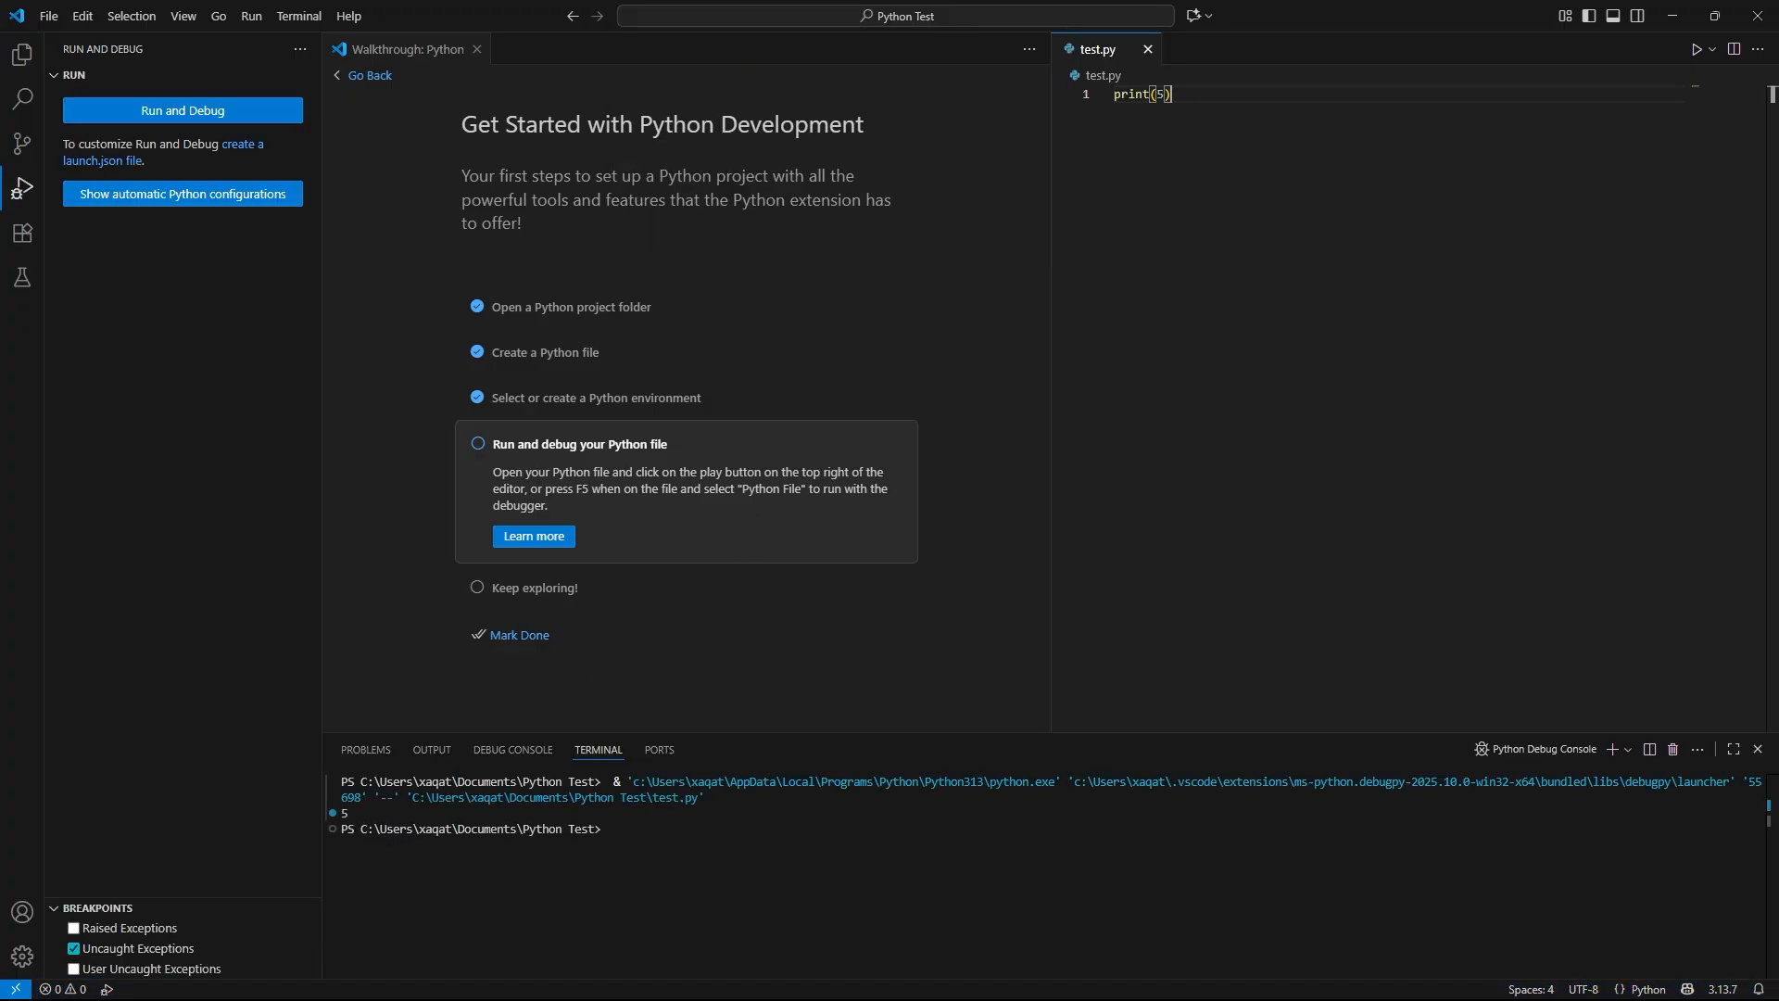
left_click_drag(354, 813, 334, 815)
left_click_drag(349, 813, 339, 814)
left_click(349, 813)
- Add print(3) as the second line of test.py and save the file
left_click(1172, 94)
key("Return")
type("print(3")
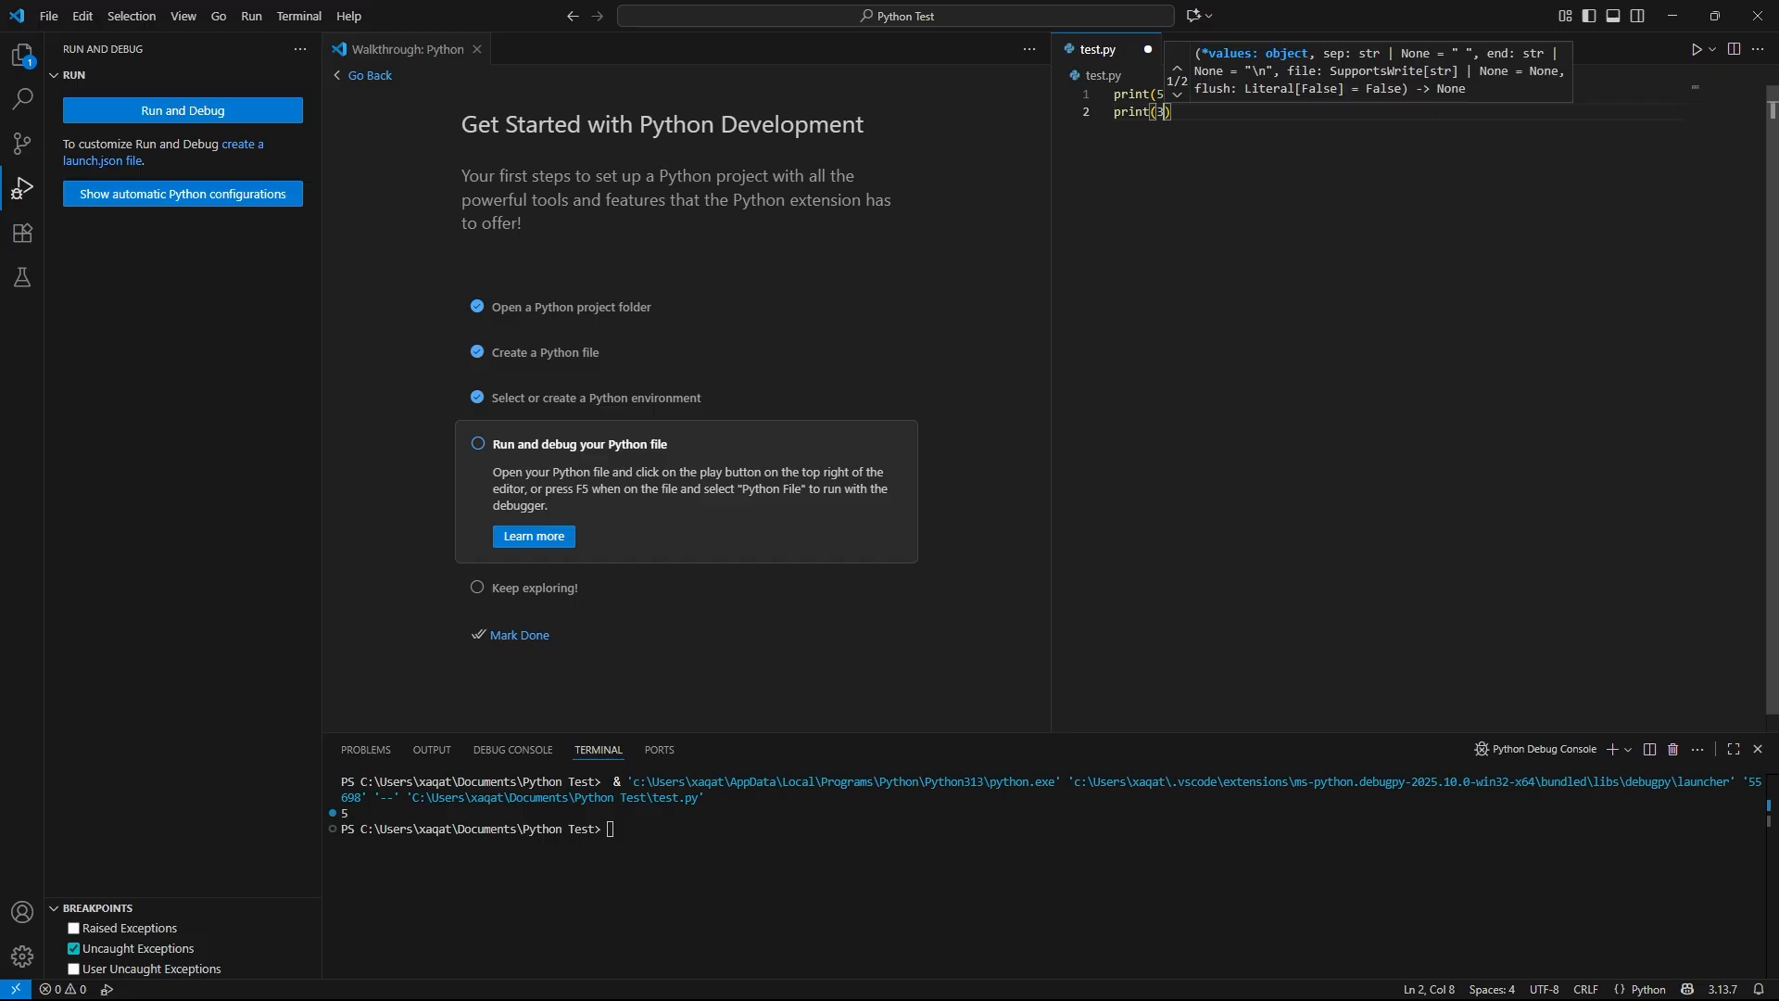
key("ctrl+s")
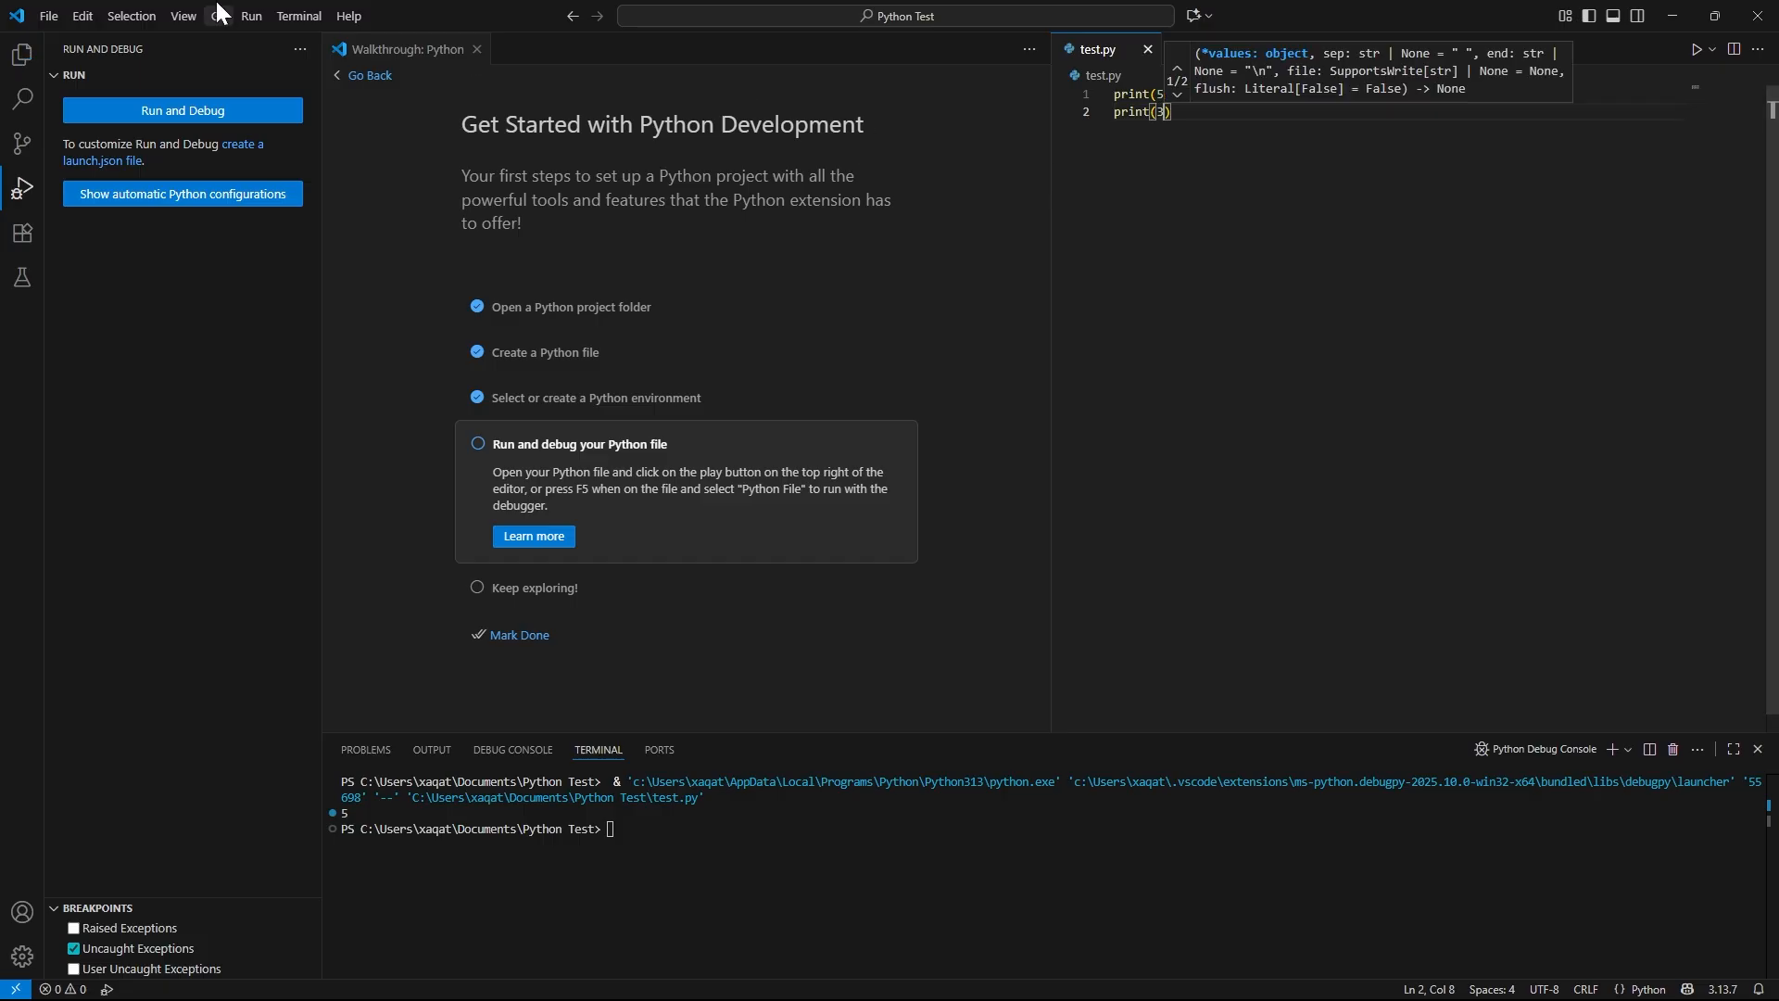
- Debug the edited test.py again and check the new output in the terminal
left_click(251, 16)
left_click(255, 38)
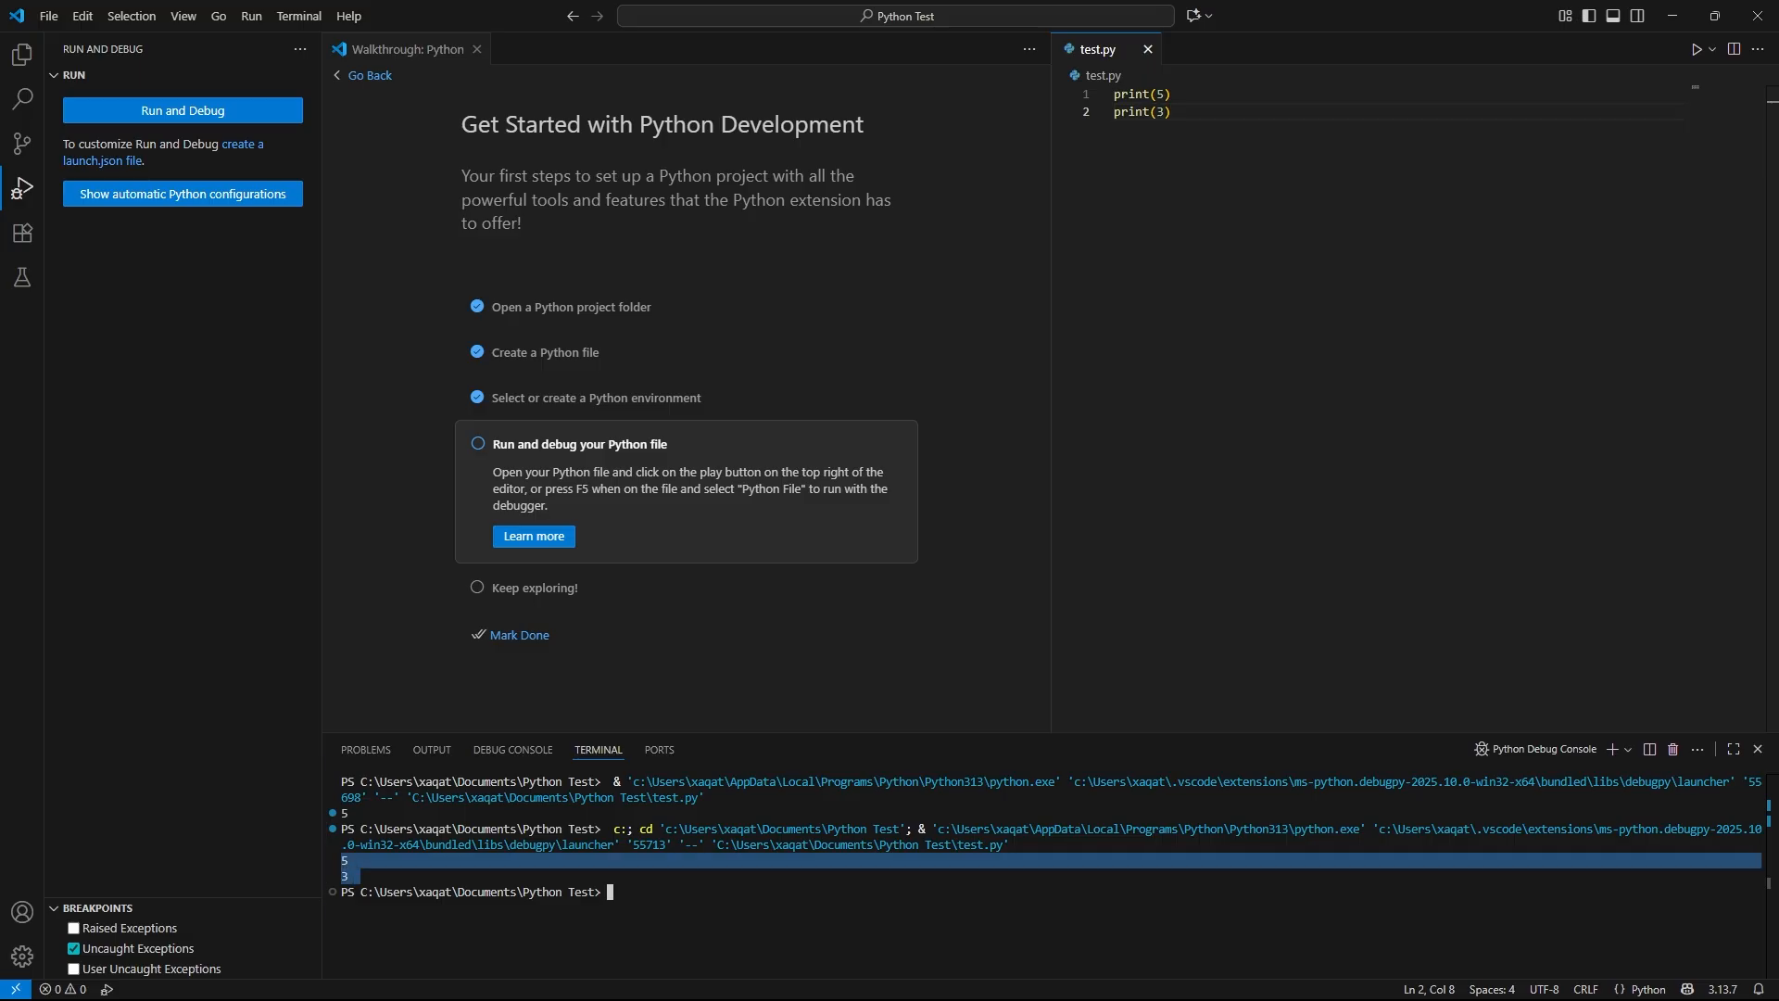
left_click(389, 878)
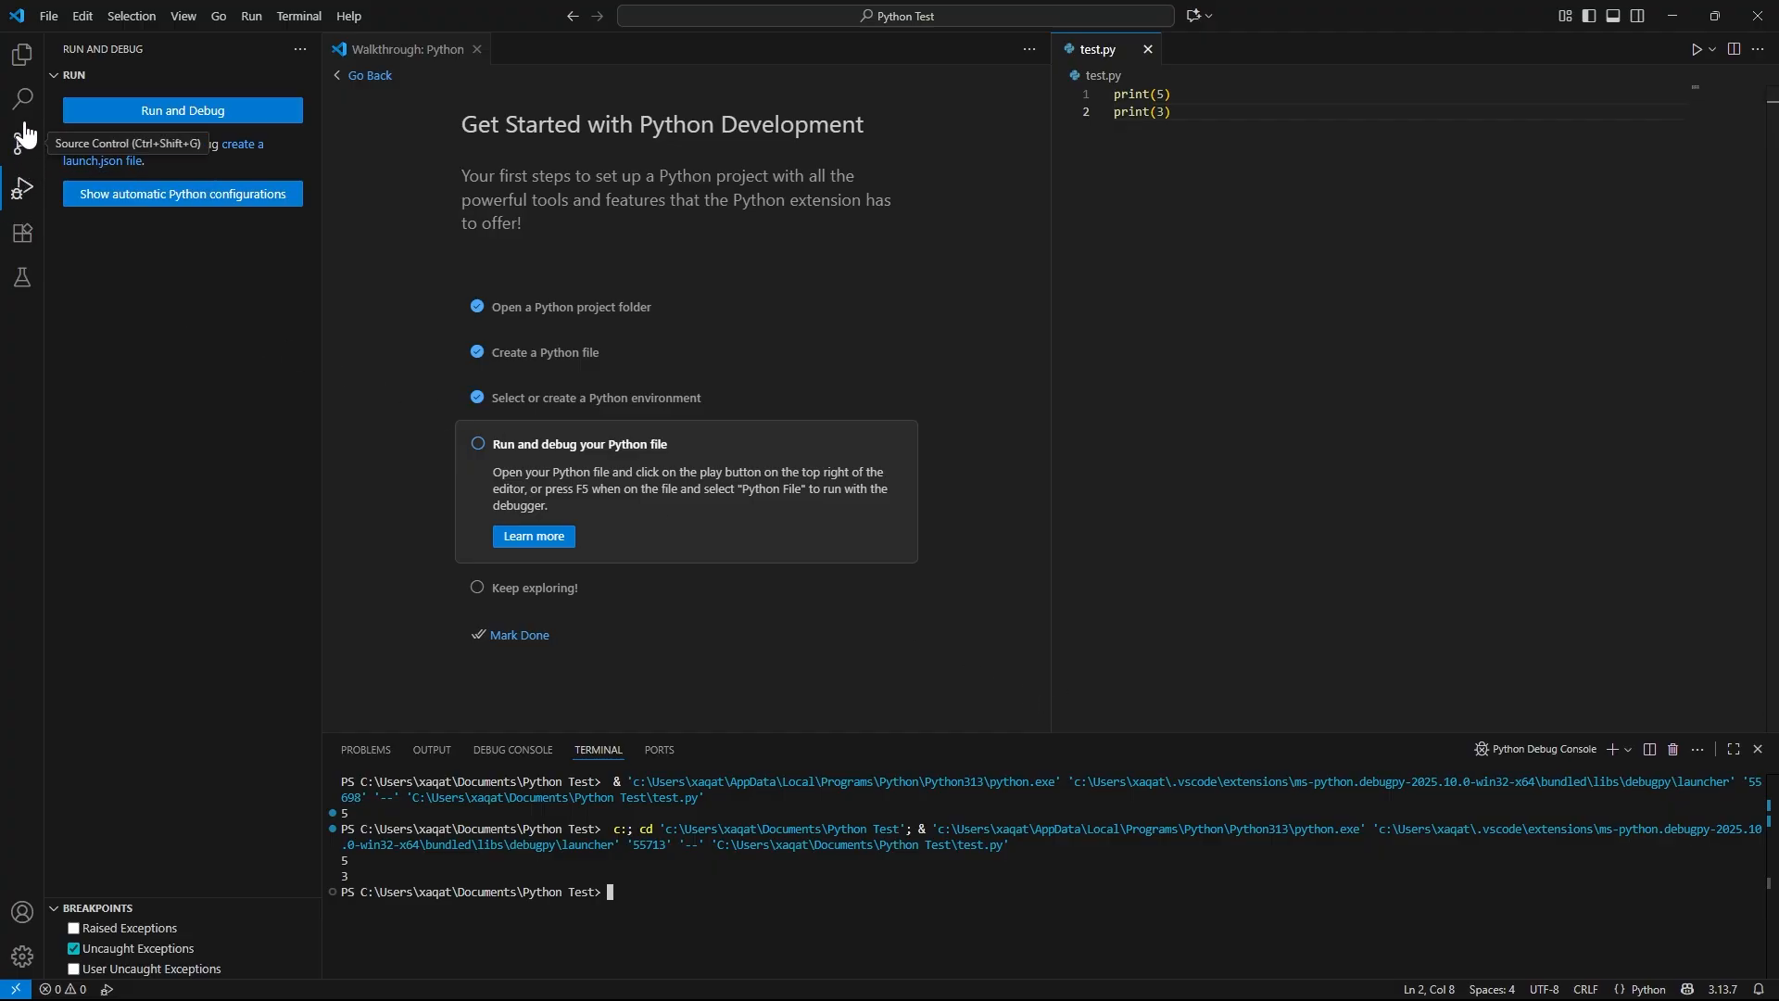
- Create a new file named test2.py in the Python Test project folder
left_click(20, 57)
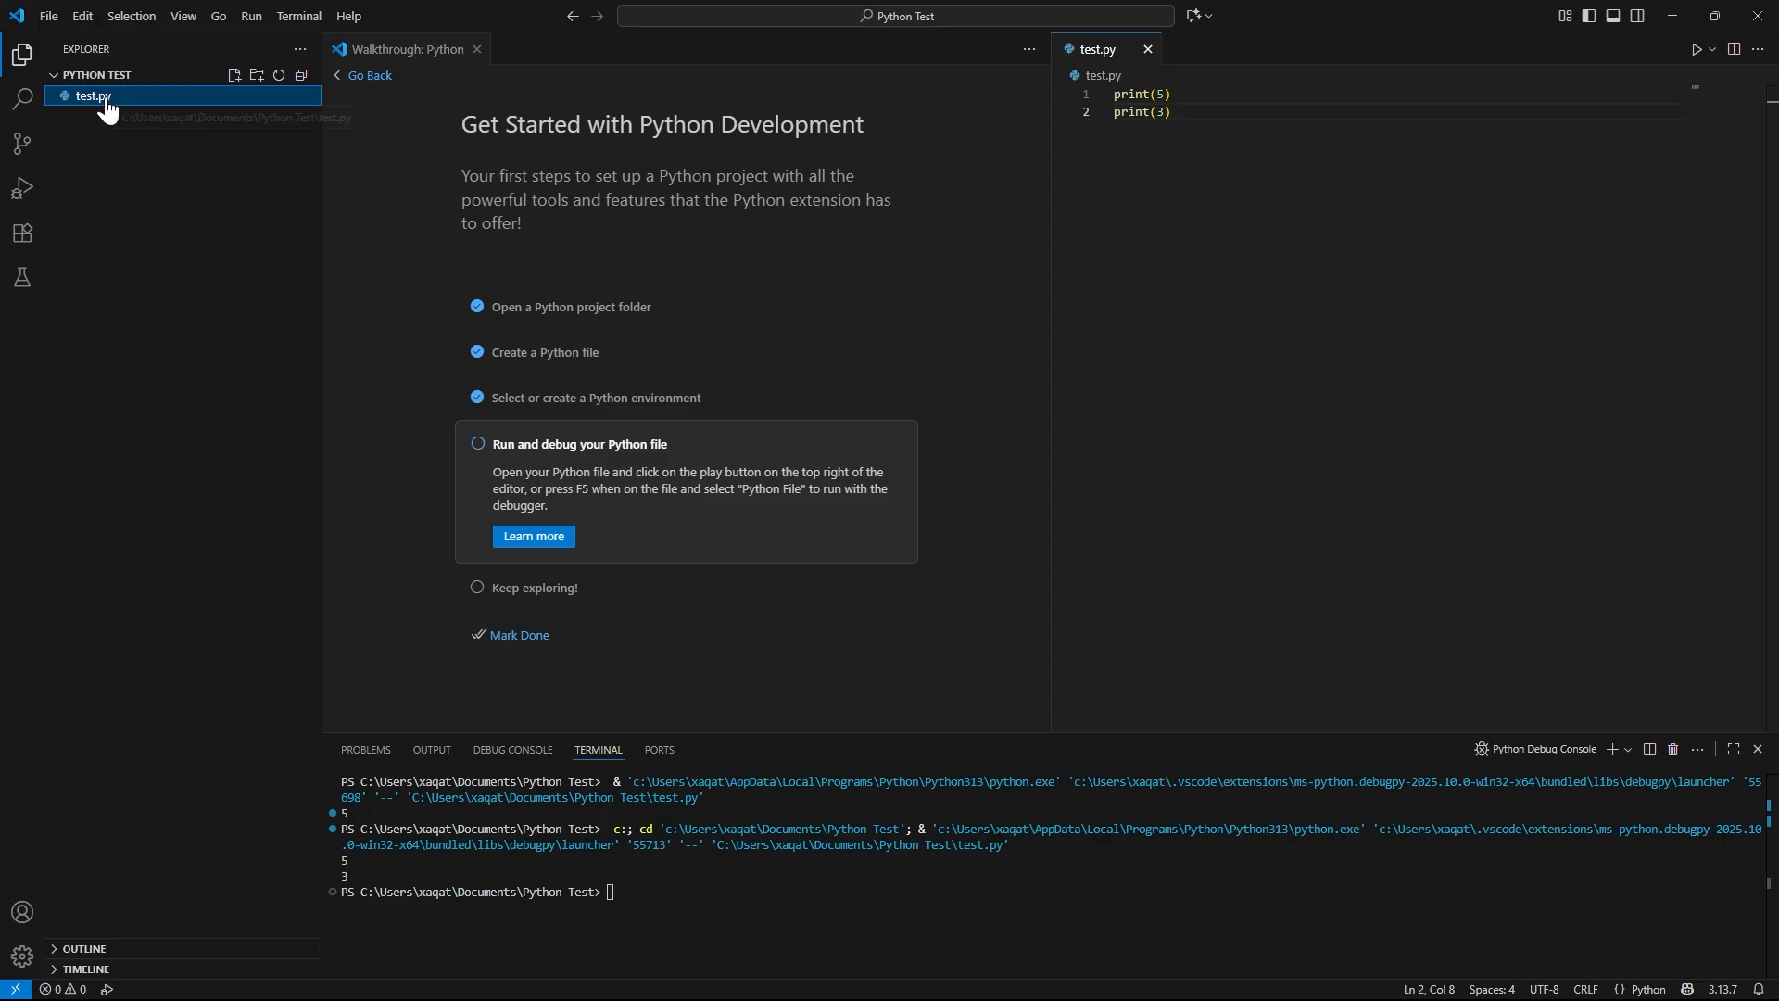
left_click(233, 76)
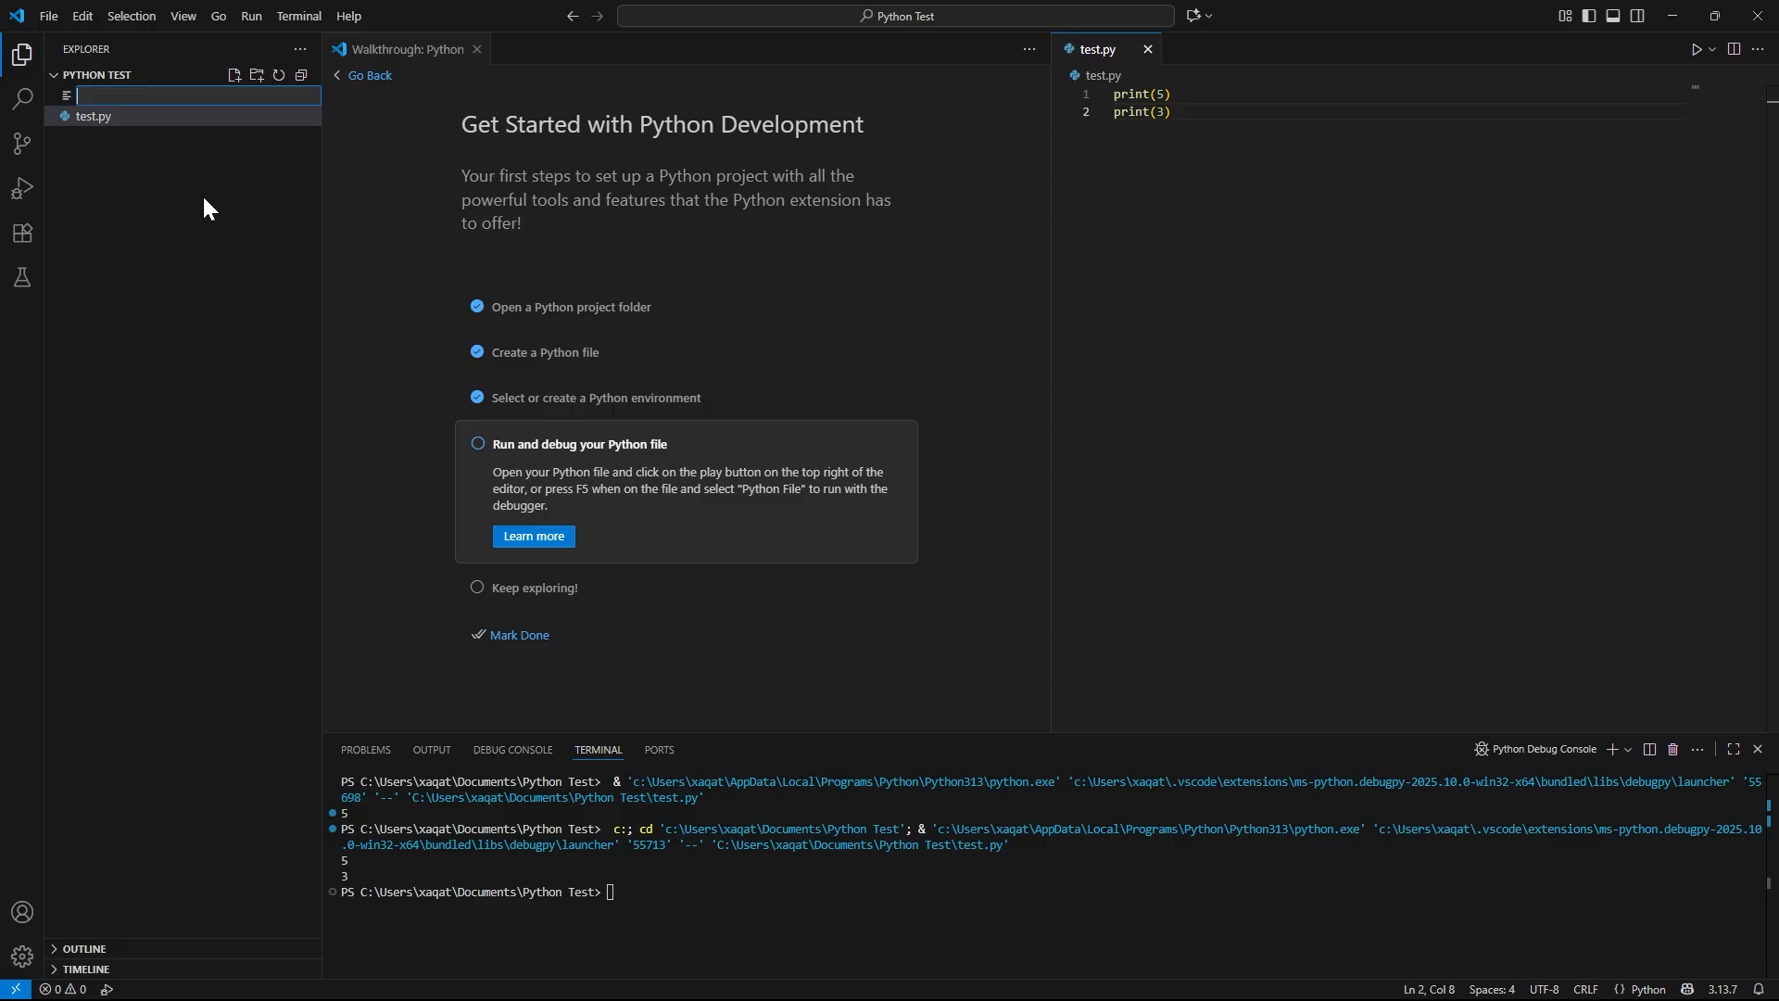
type("test2")
type(".py")
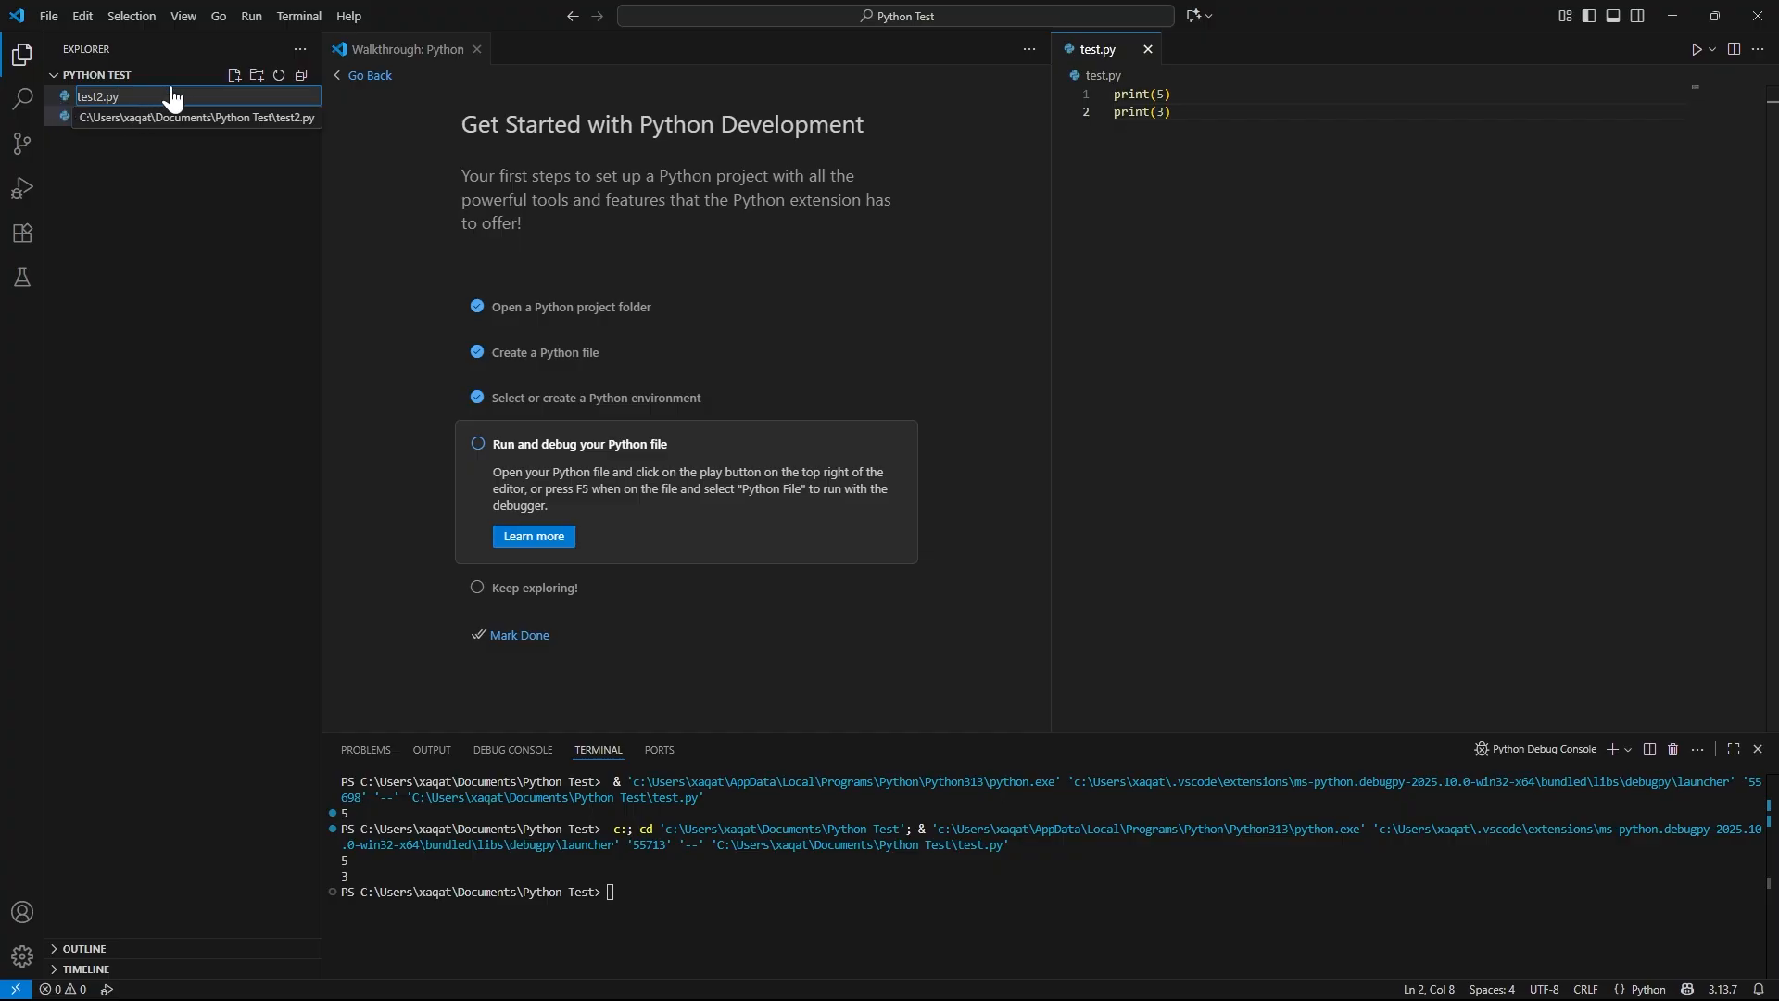
key("Return")
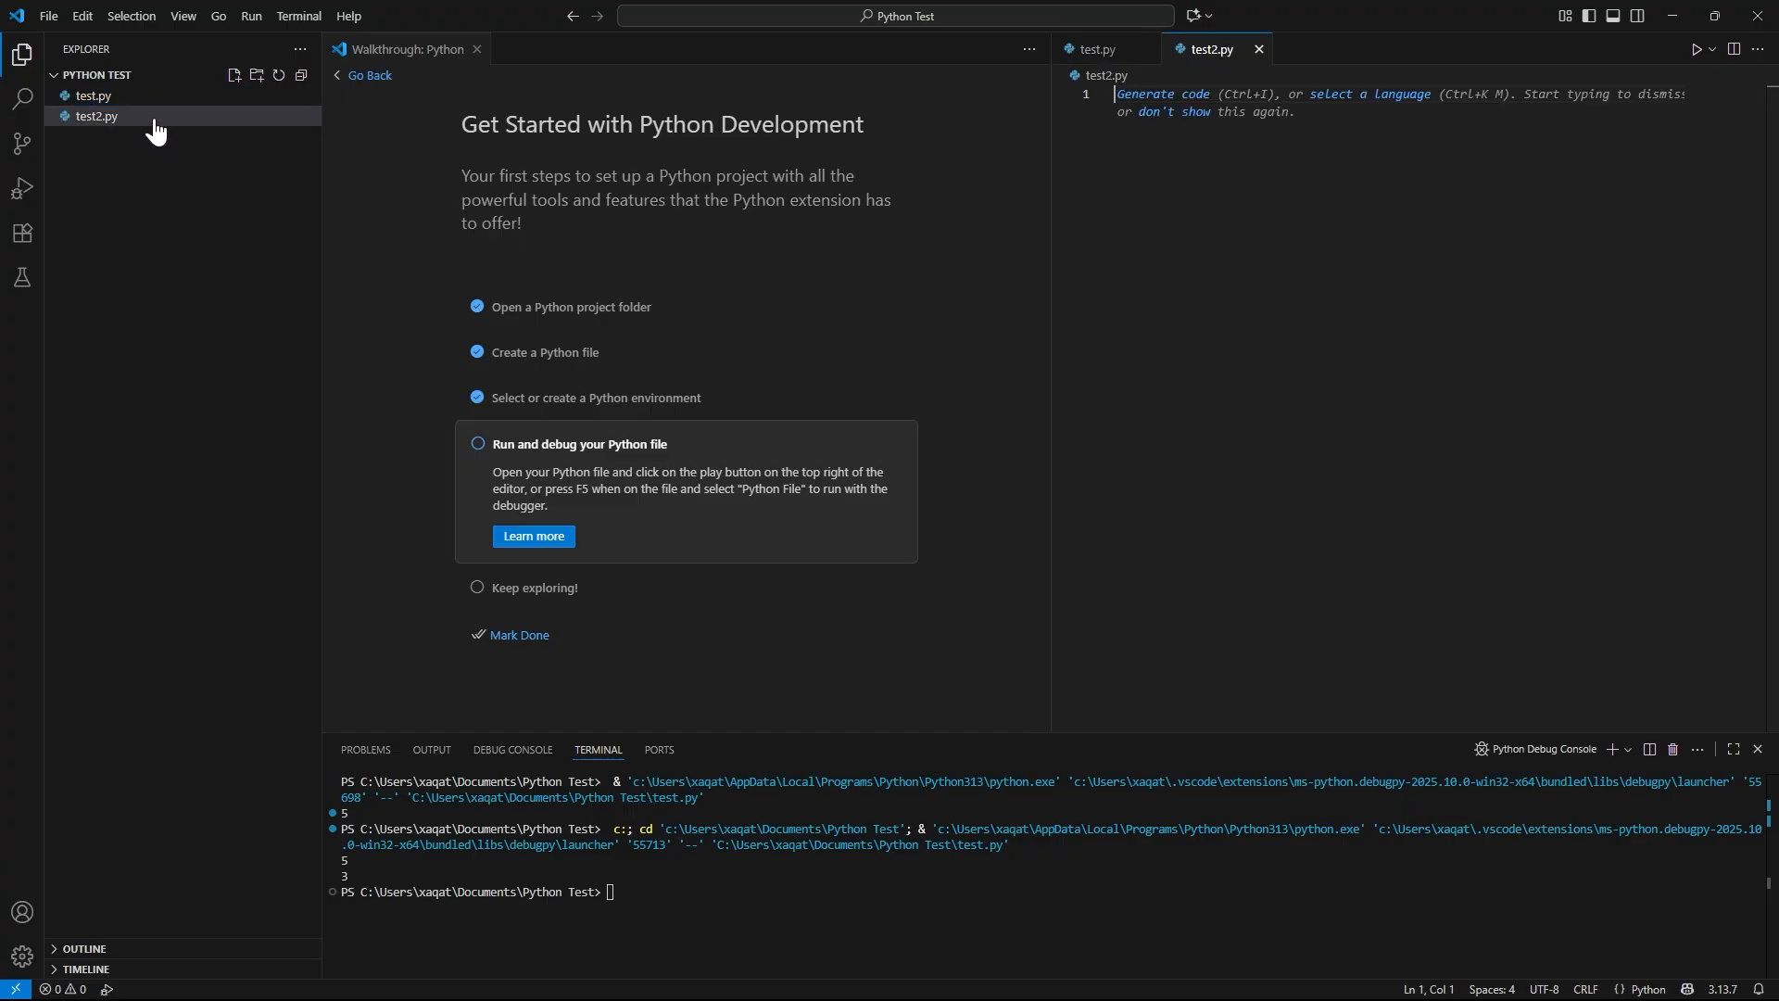
- Switch back and forth between test.py and test2.py to compare the two open files
left_click(1084, 54)
left_click(1188, 54)
left_click(1112, 53)
left_click(1180, 54)
left_click(1108, 55)
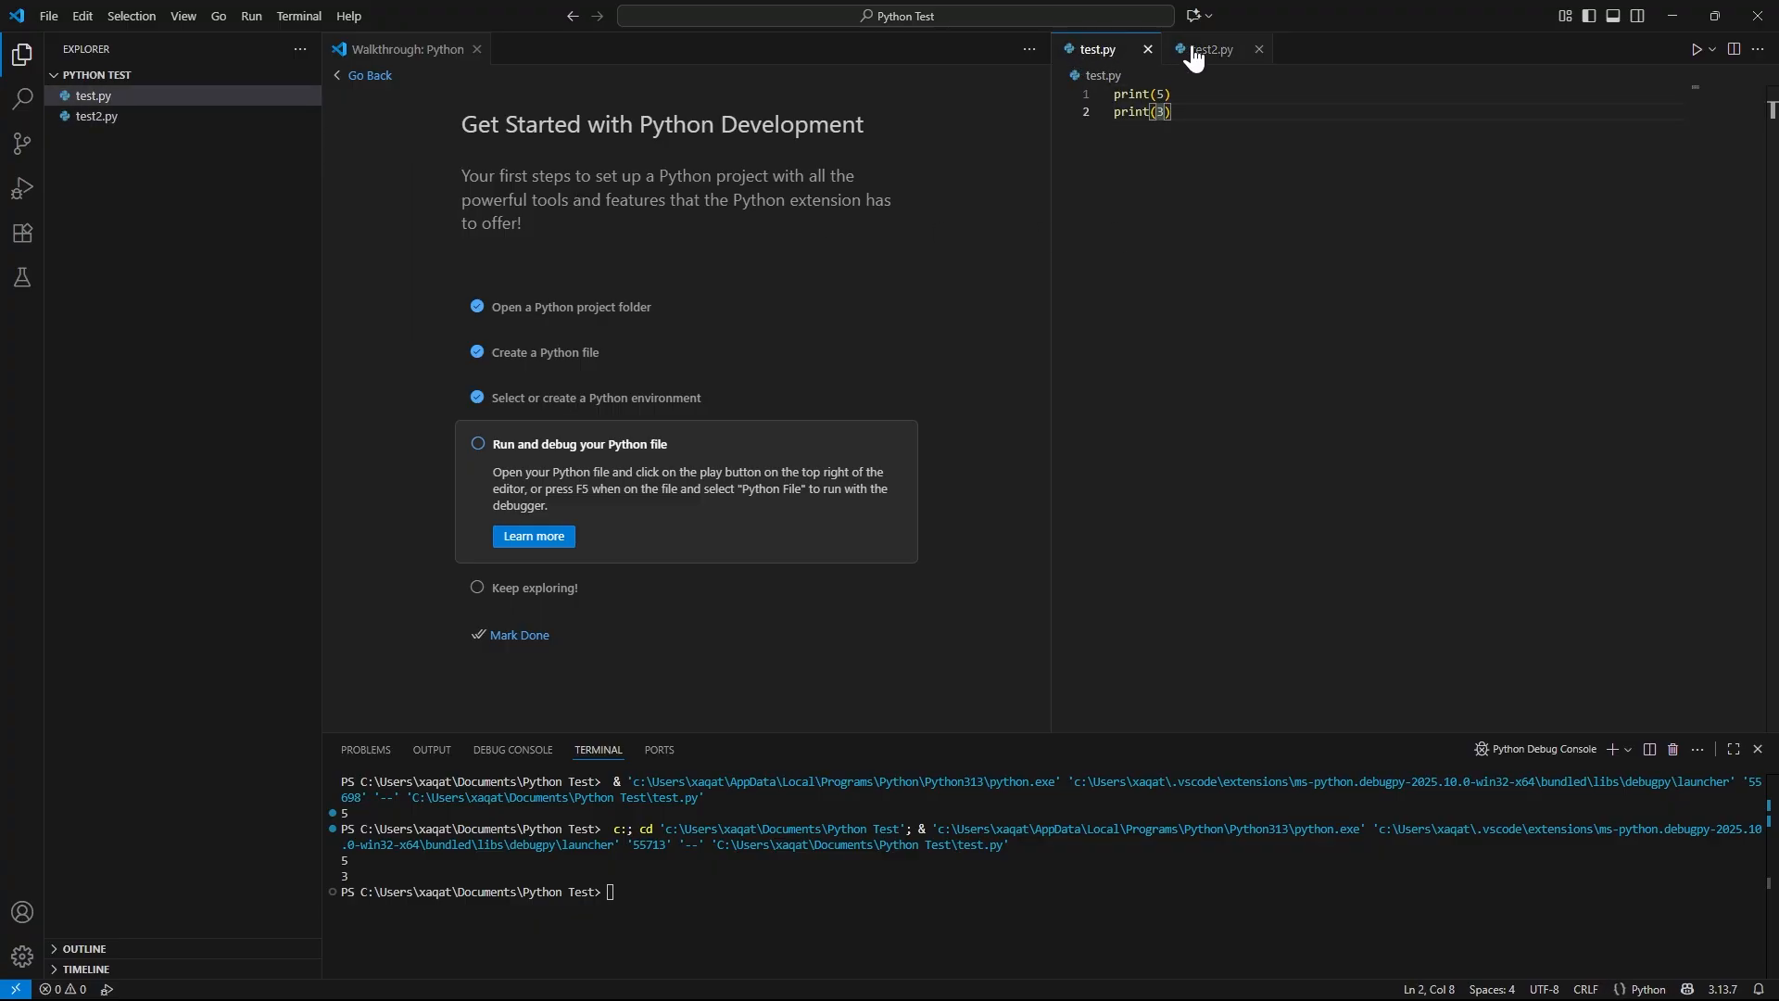
left_click(1194, 53)
left_click(1139, 54)
left_click(1182, 54)
left_click(1108, 57)
left_click(1201, 54)
left_click(1135, 51)
left_click(1200, 53)
left_click(1101, 52)
left_click(1194, 54)
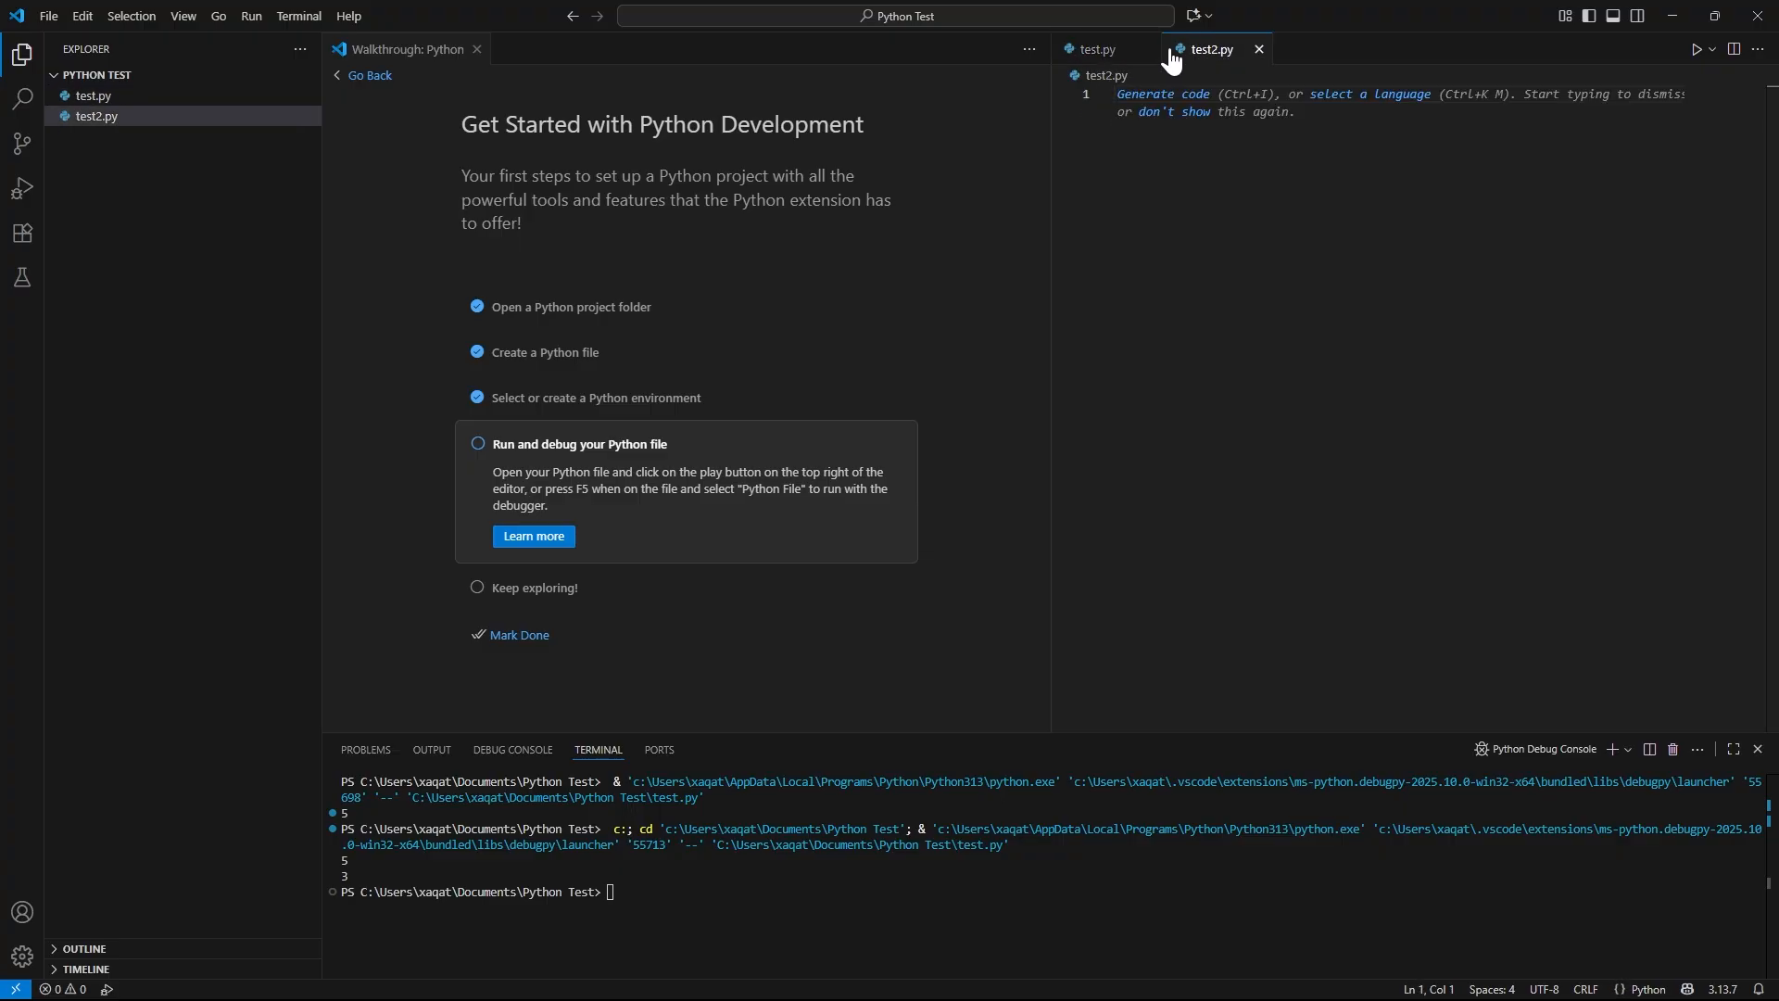
left_click(1103, 58)
- Move test2.py and test.py into the walkthrough's editor group so that all tabs share one group
left_click(1191, 56)
left_click_drag(1209, 55, 529, 48)
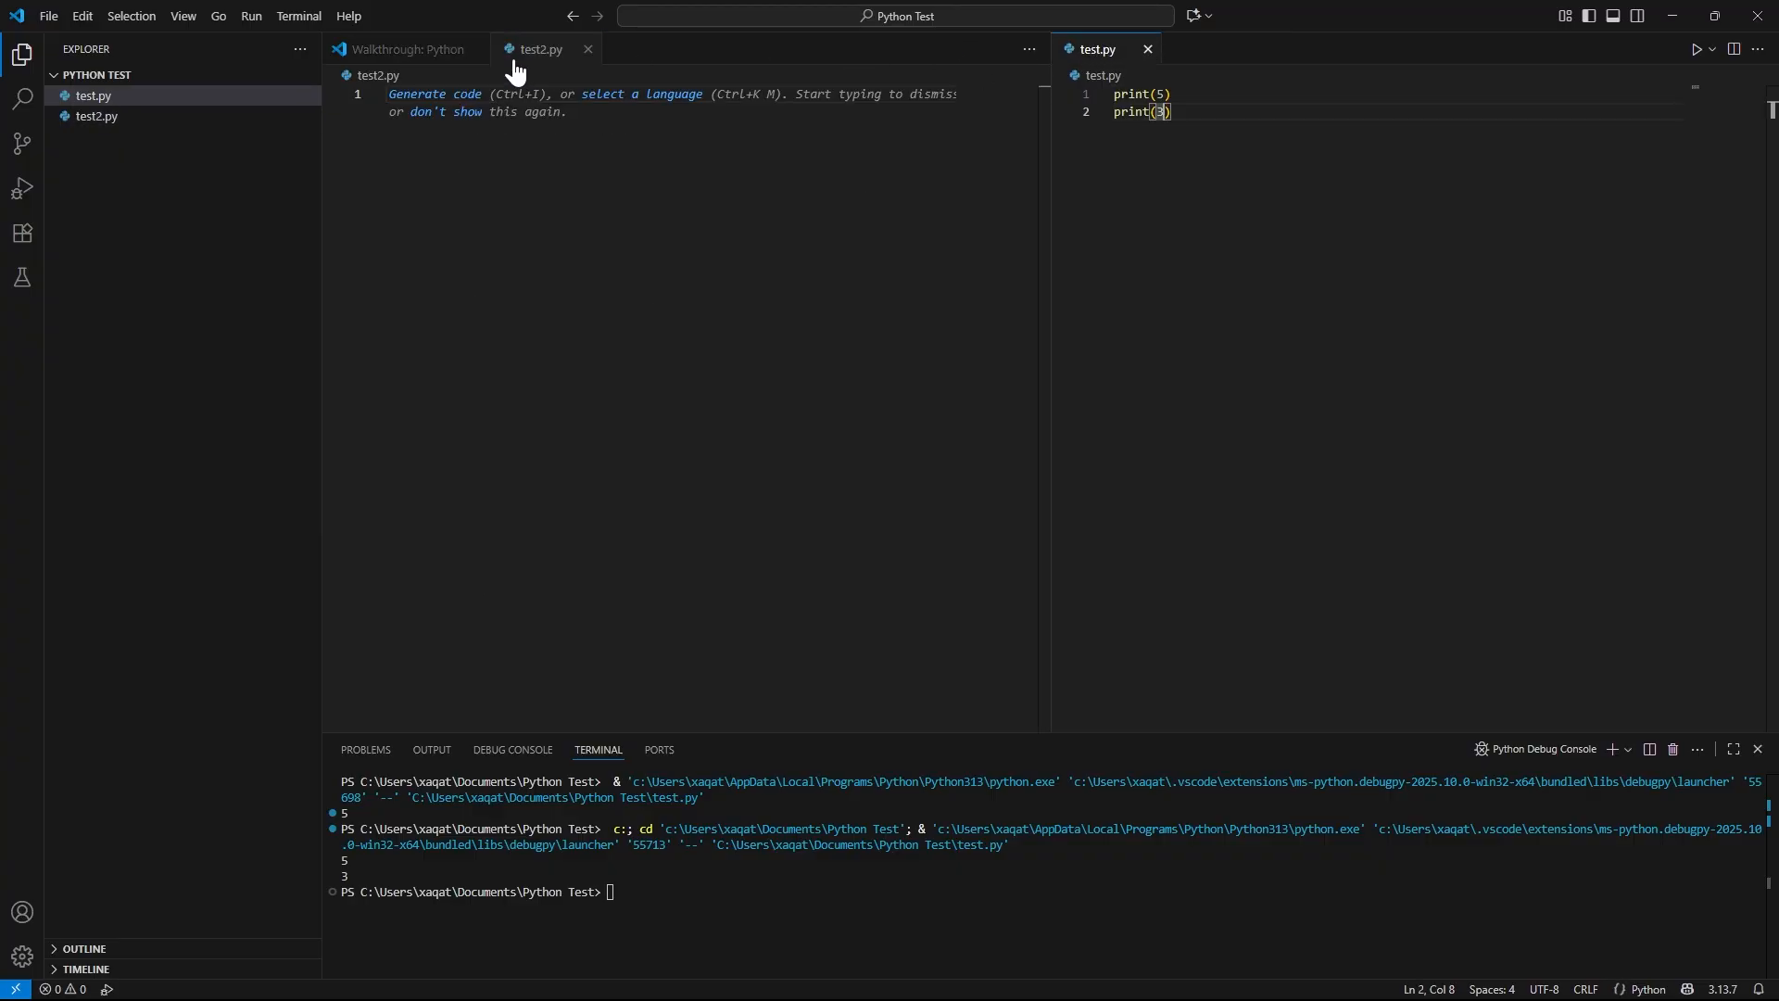
left_click(1104, 53)
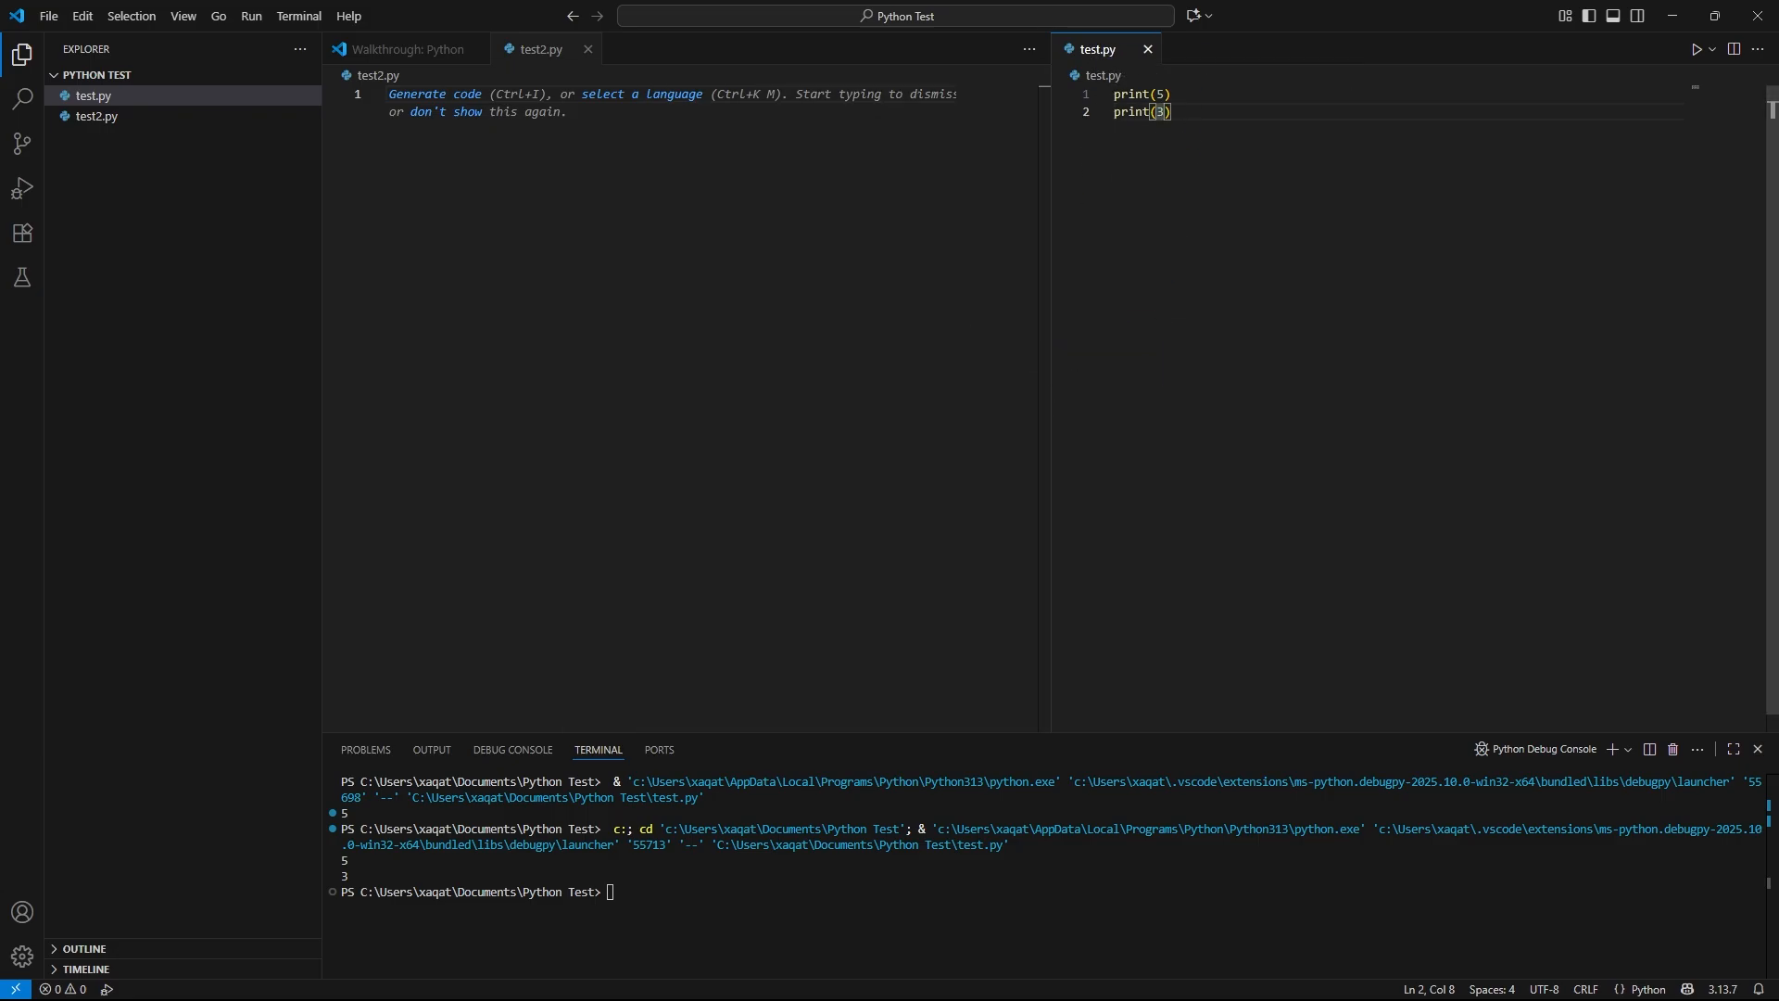
left_click_drag(1123, 52, 498, 56)
left_click(664, 44)
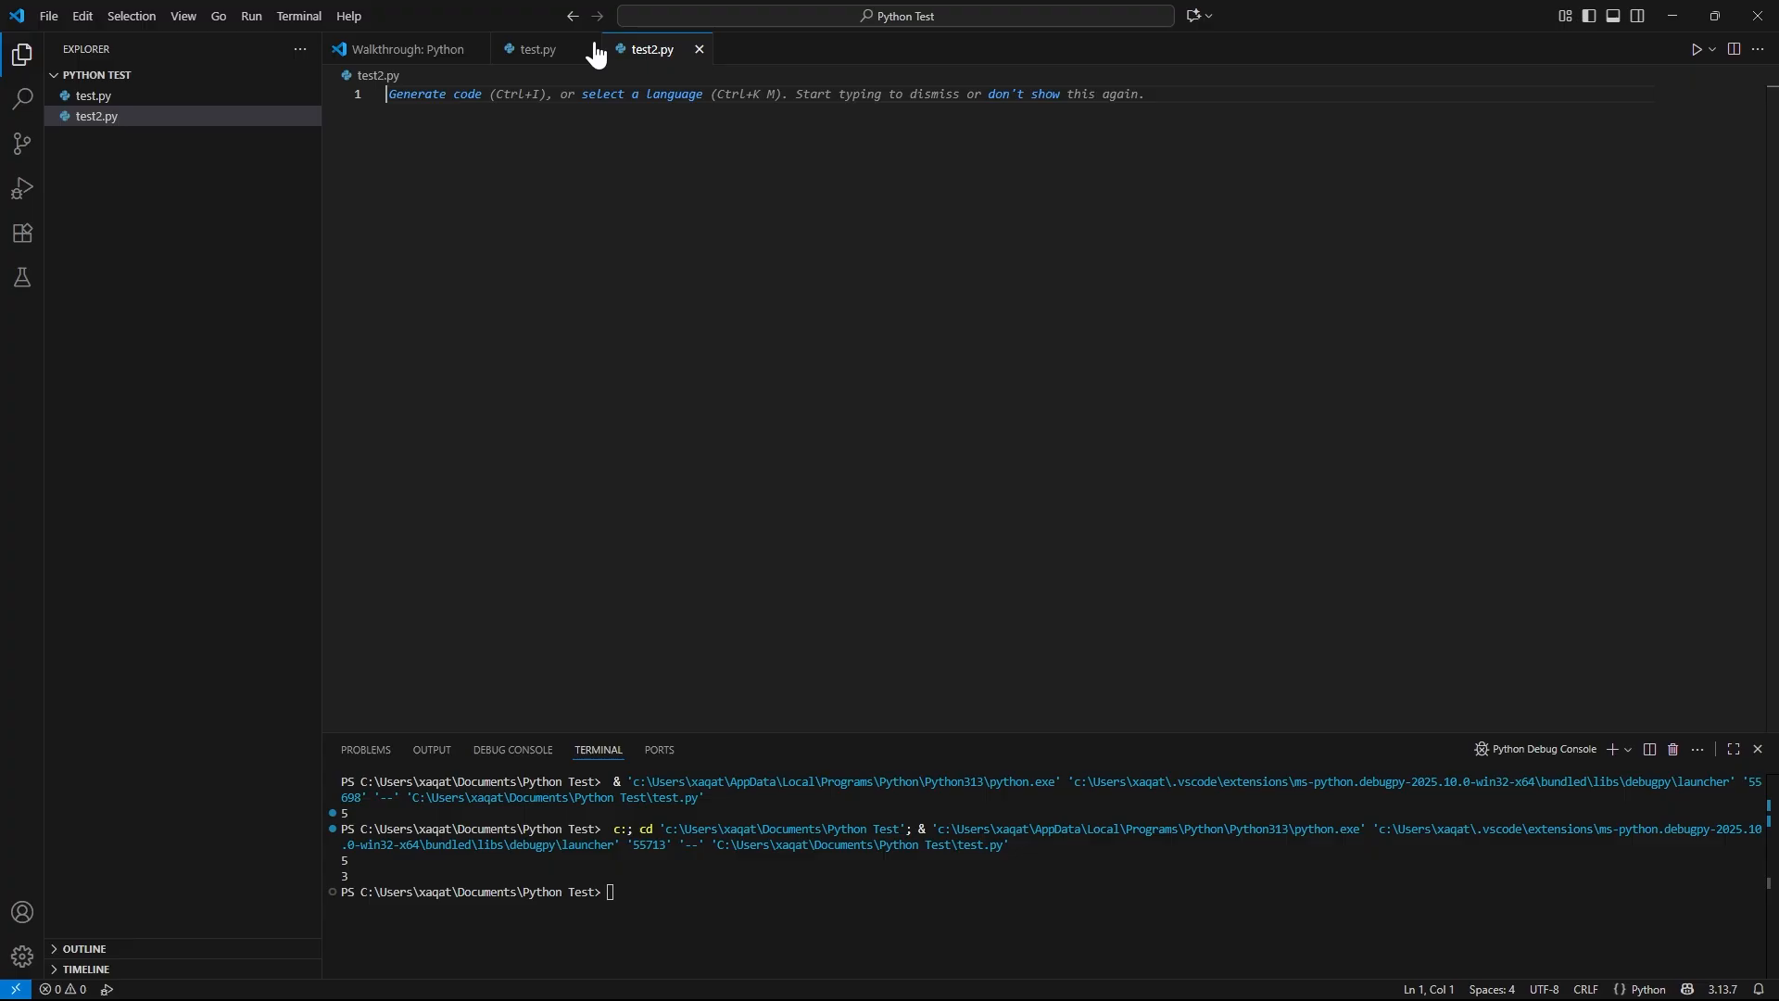
left_click(518, 44)
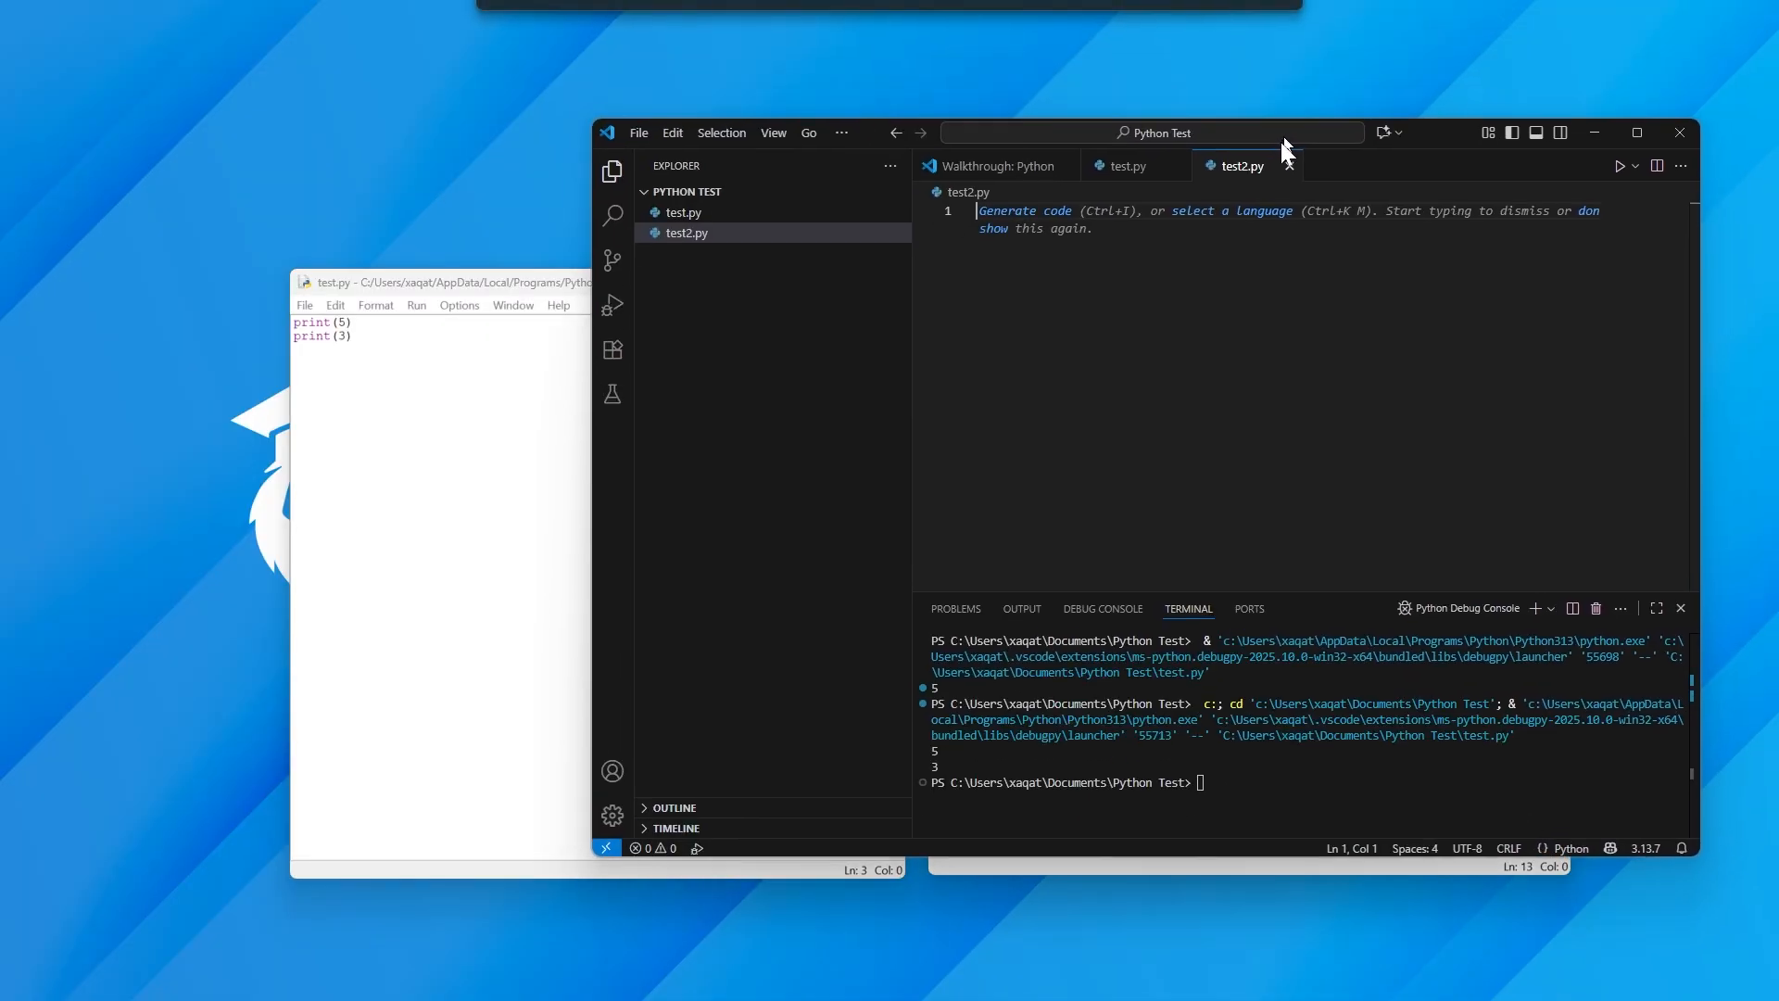
- Move the Visual Studio Code window lower on the desktop and bring the IDLE test.py editor window to the front
left_click_drag(1280, 142, 1240, 421)
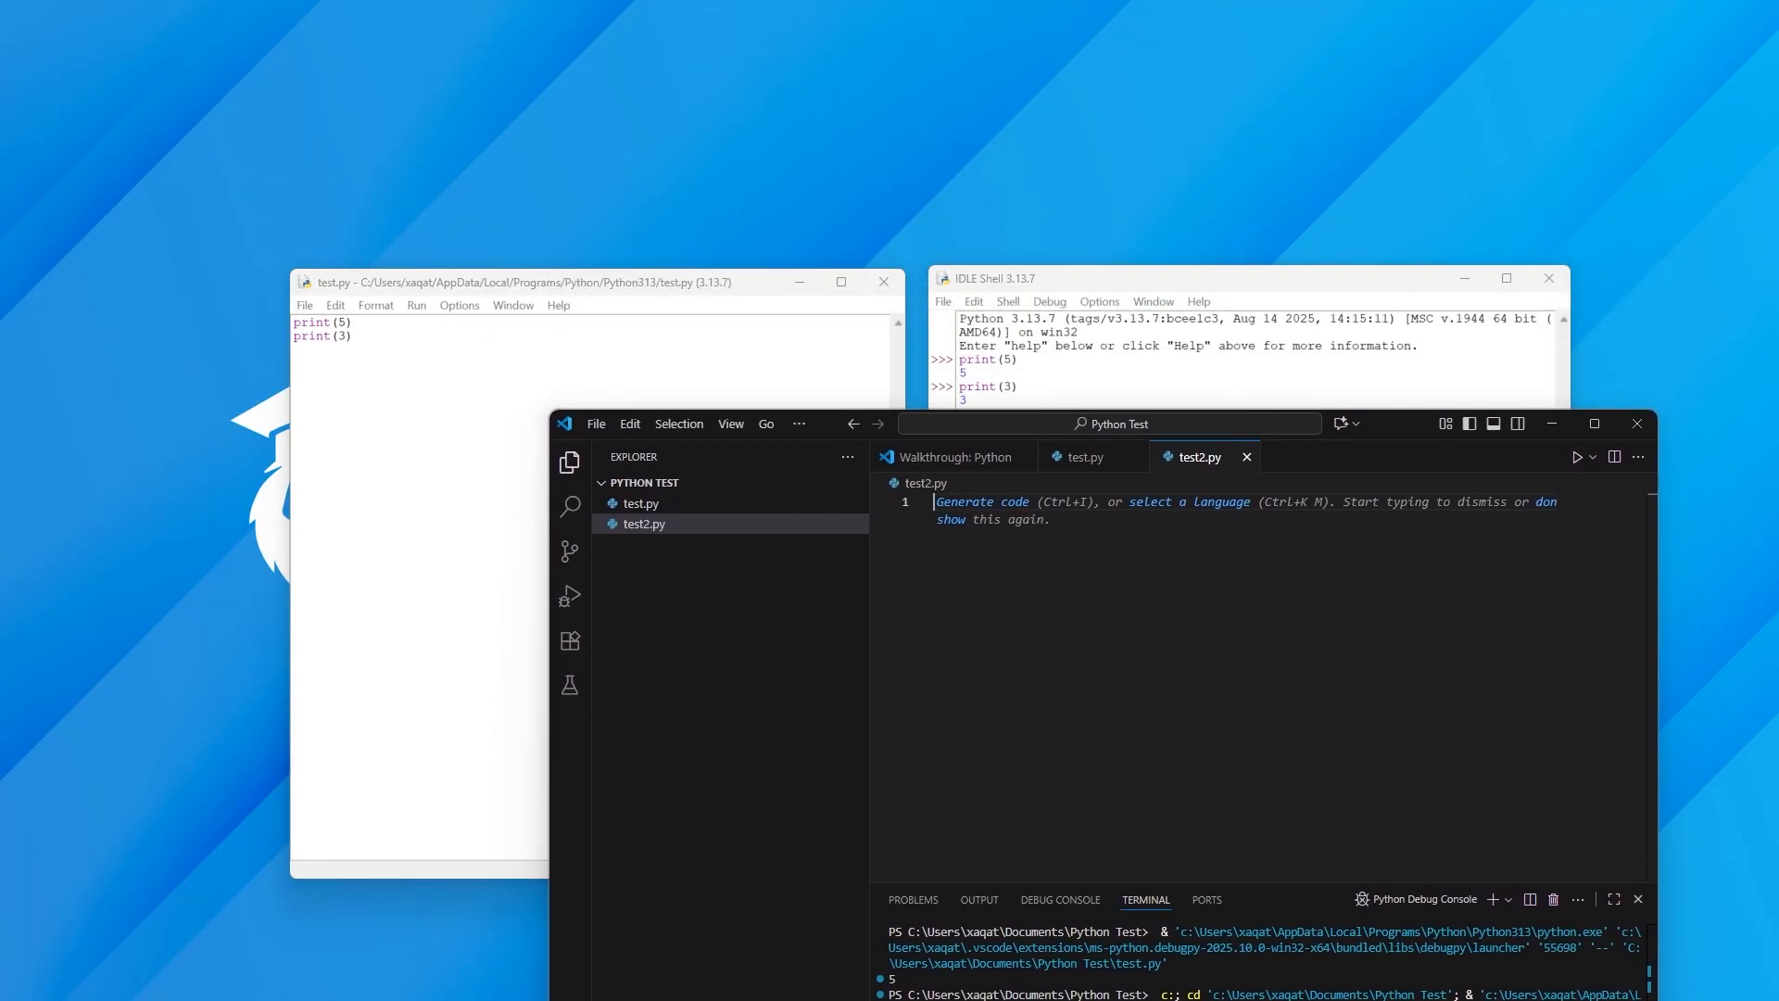
left_click(391, 275)
left_click_drag(392, 275, 459, 278)
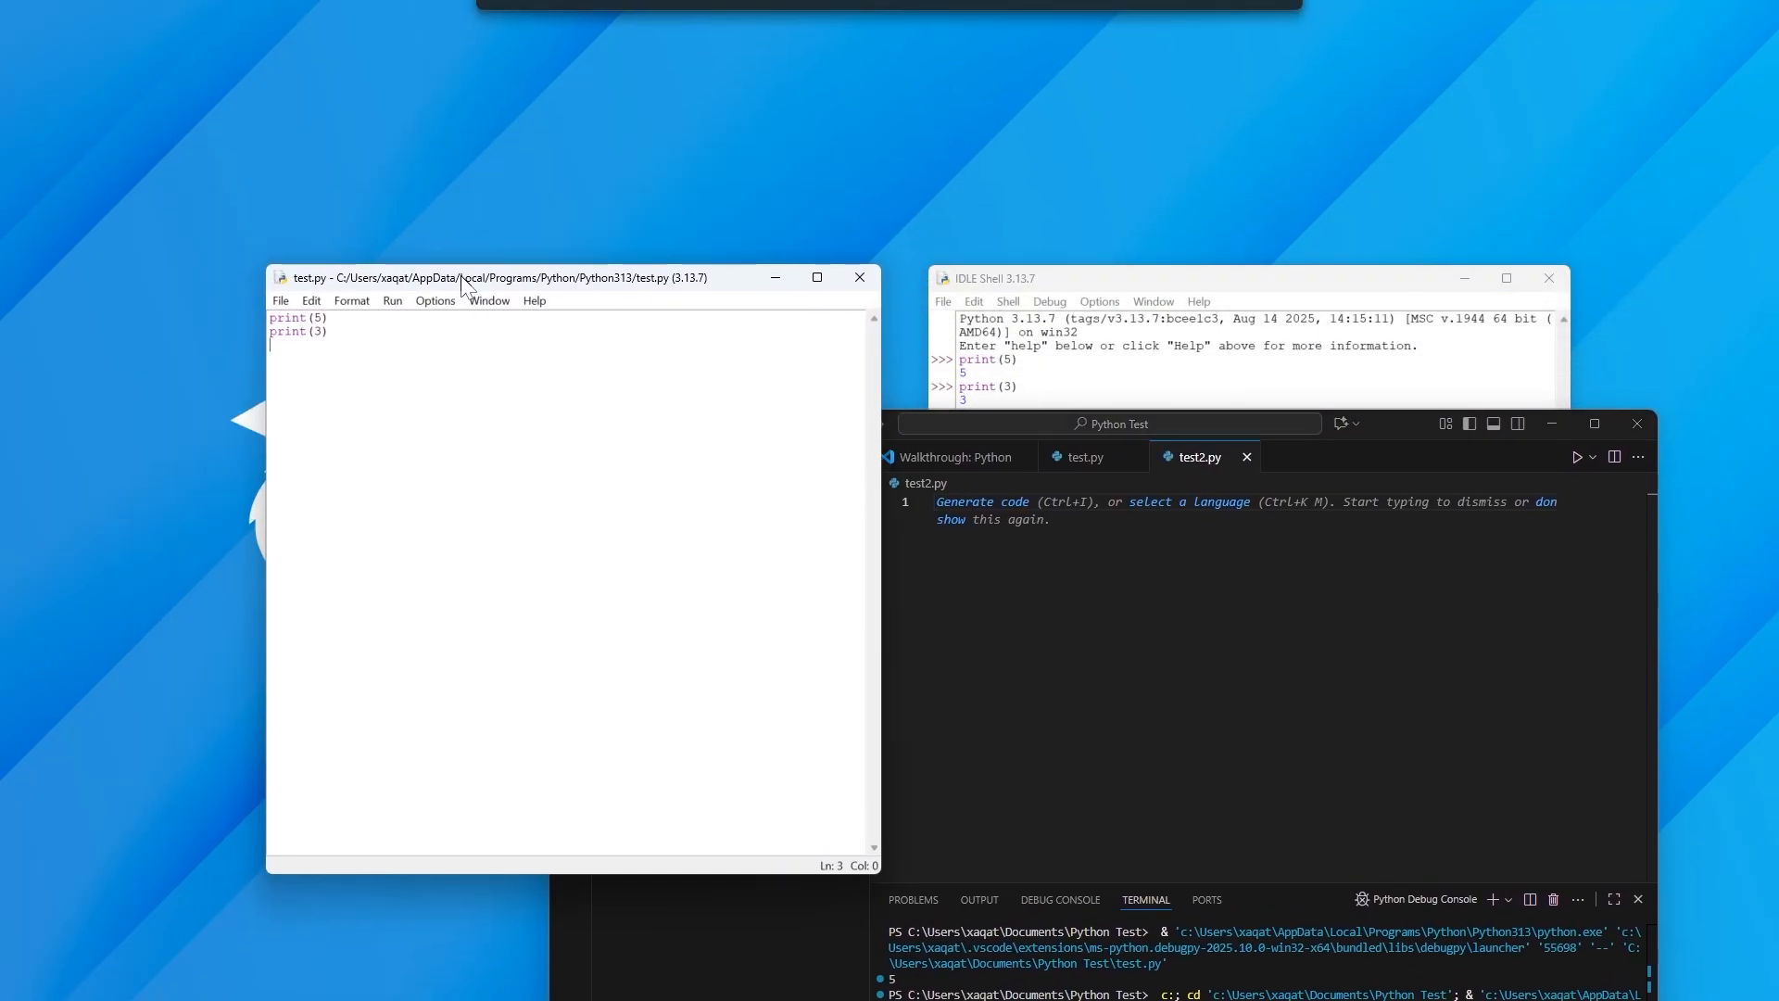